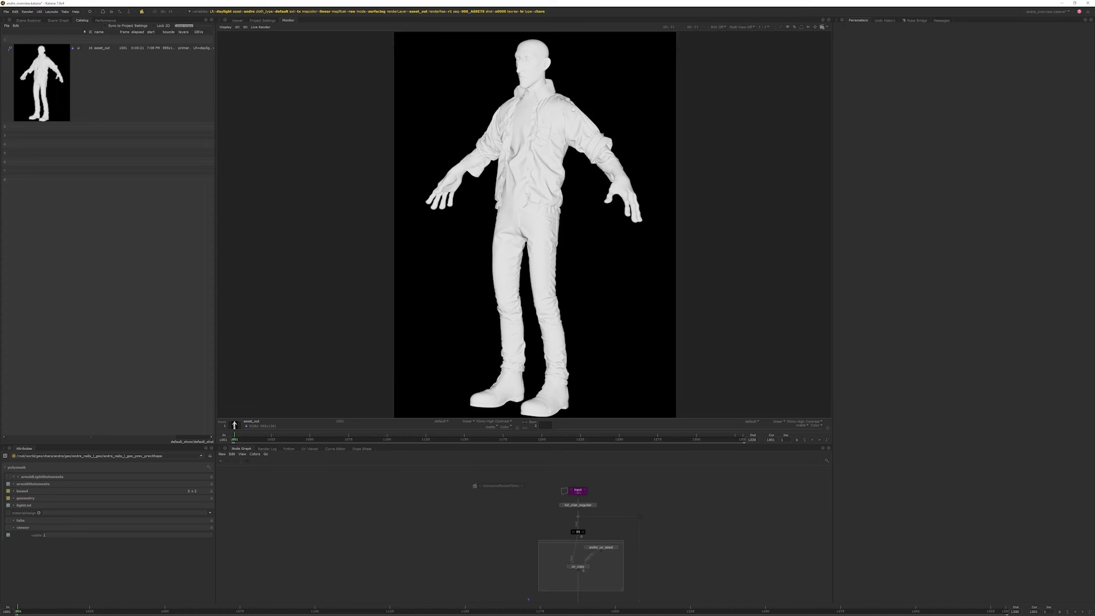
- Show the character's geometry hierarchy and 3D view, and select the head mesh to identify its name
middle_click_drag(465, 571, 457, 489)
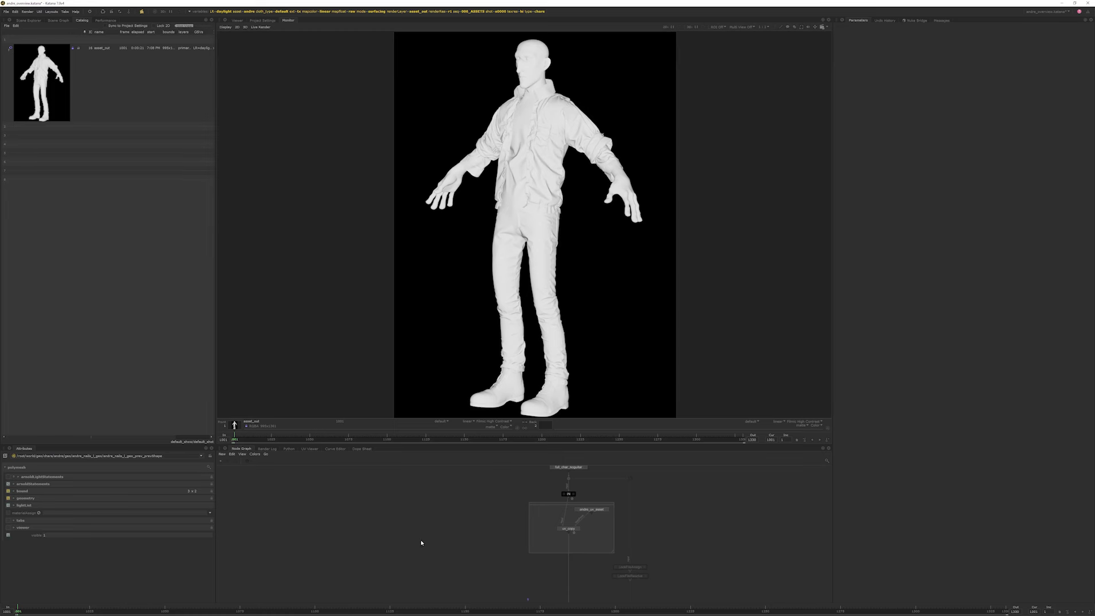
scroll(443, 556, "up", 3)
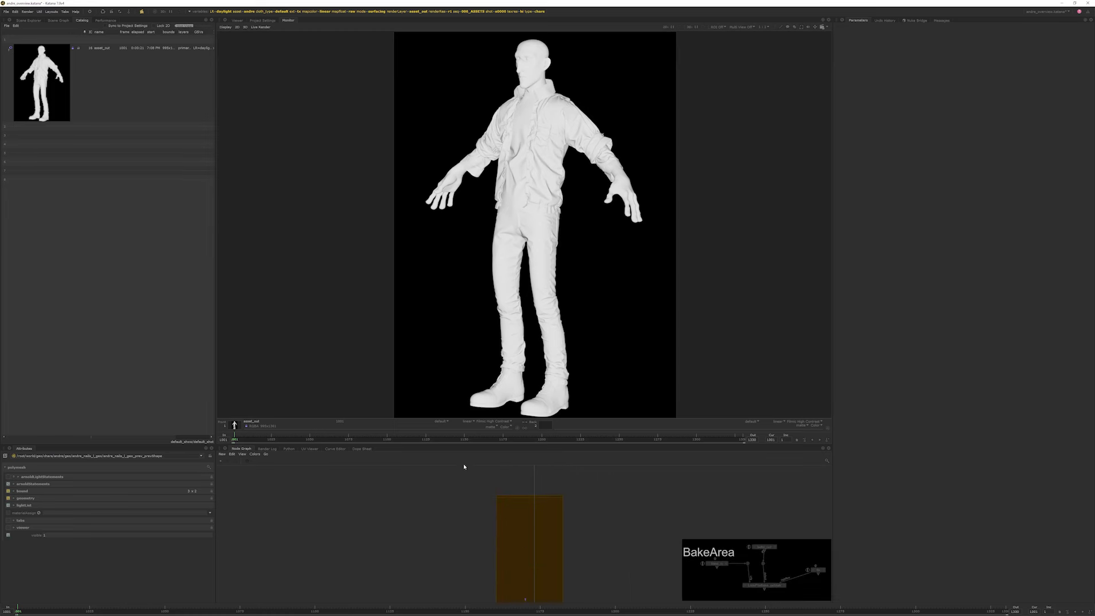
scroll(522, 516, "up", 2)
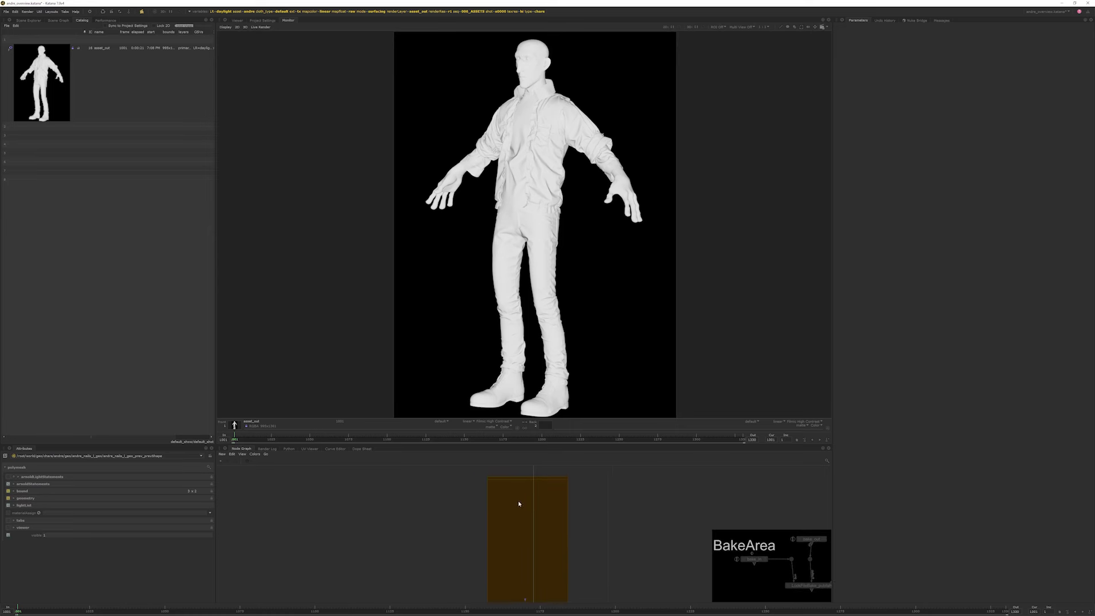
left_click(57, 21)
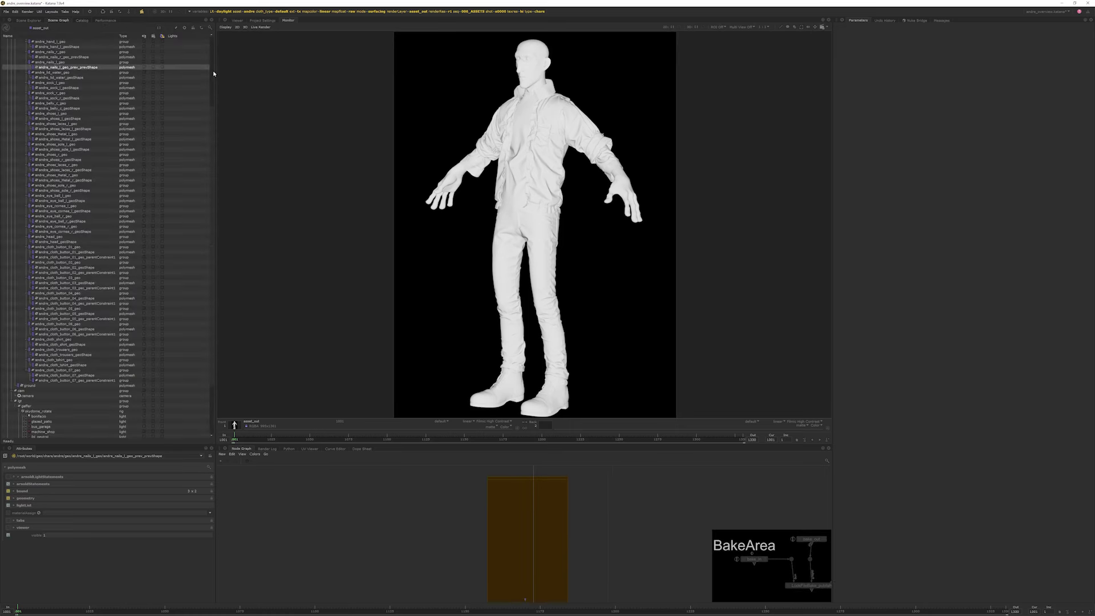
scroll(212, 74, "up", 5)
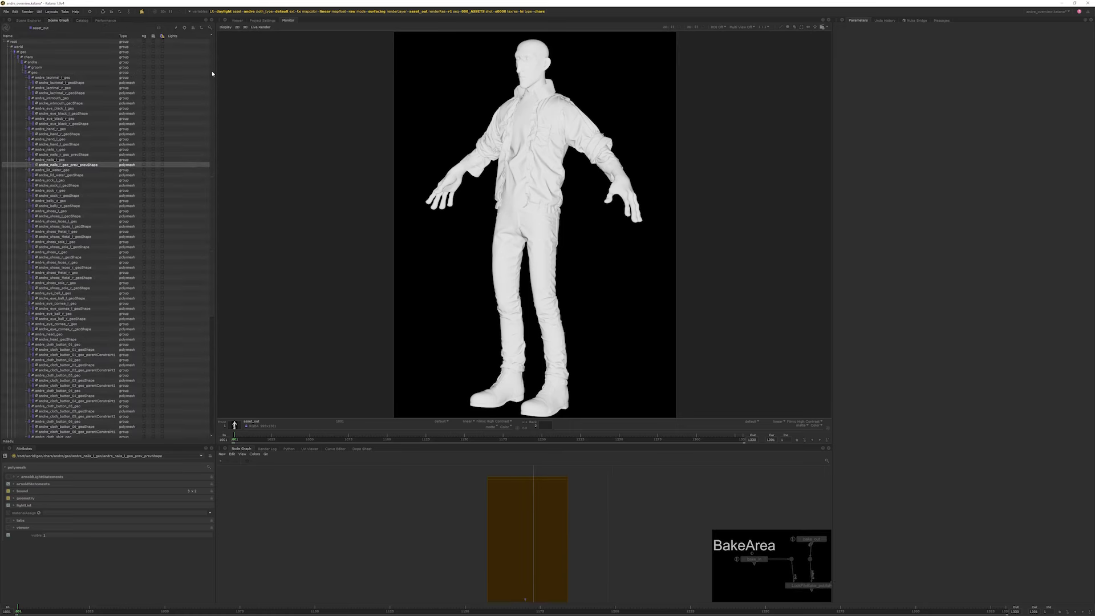
left_click(237, 20)
left_click(541, 62)
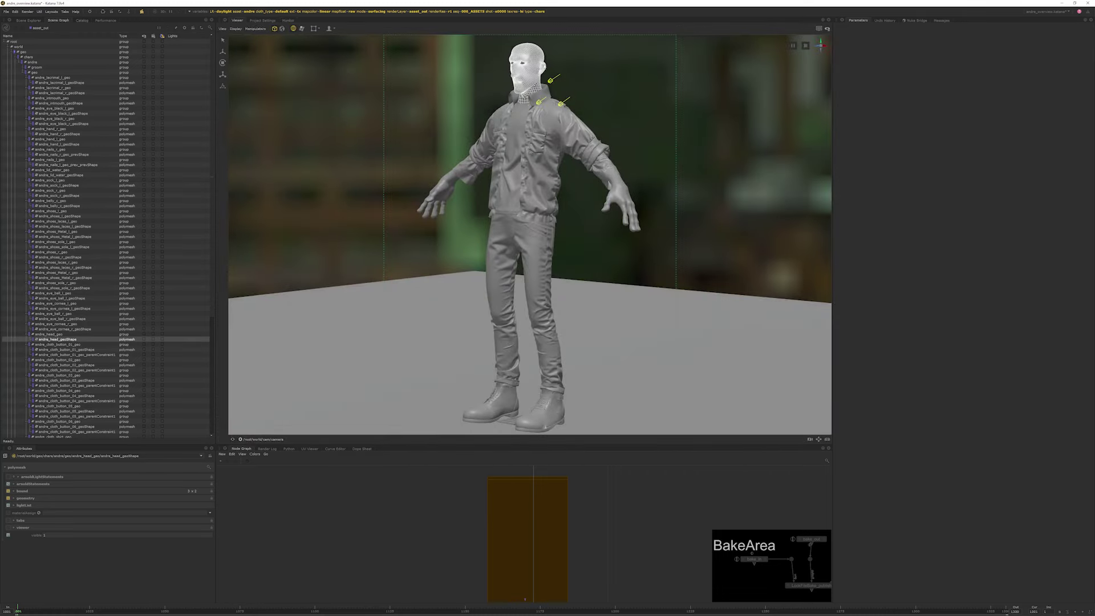
- Insert a materialAJ node into the main line at the top of the orange backdrop and set its part name to head
scroll(545, 520, "down", 5)
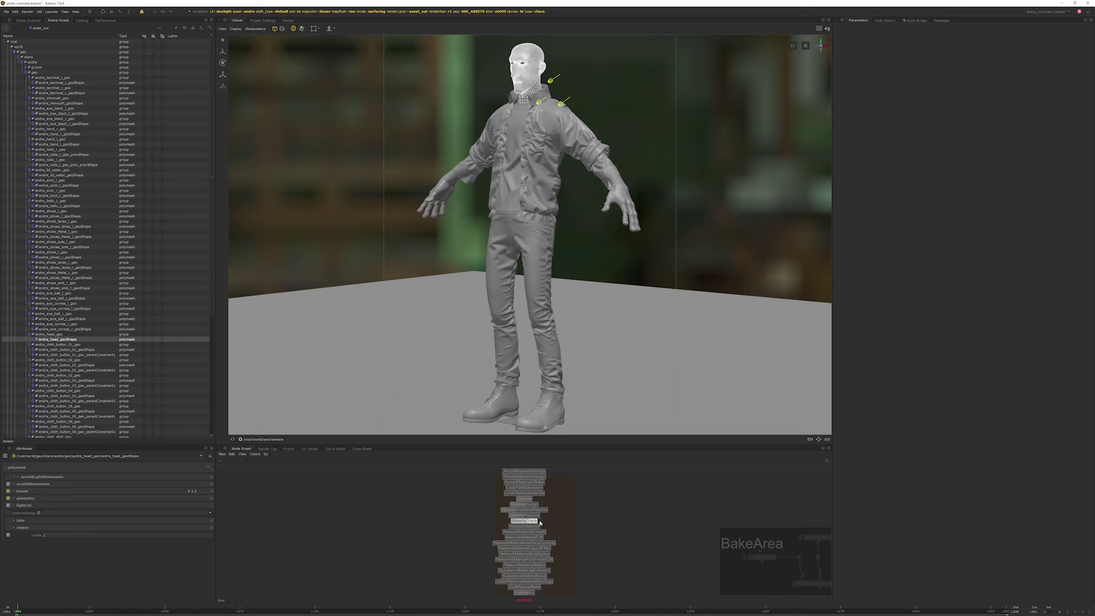
type("lAJ")
key("Return")
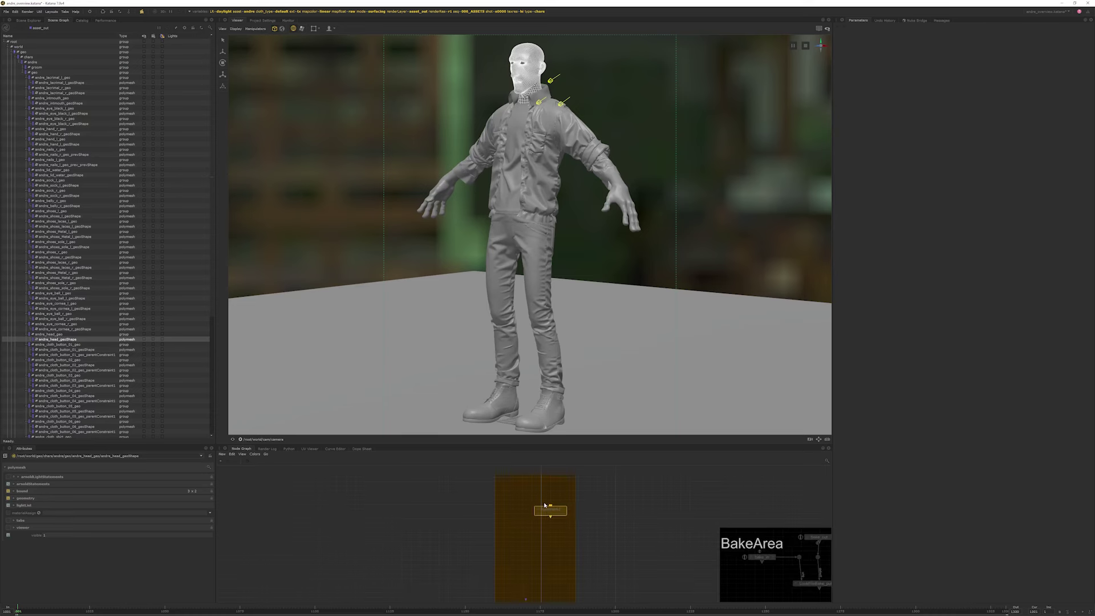
left_click(542, 490)
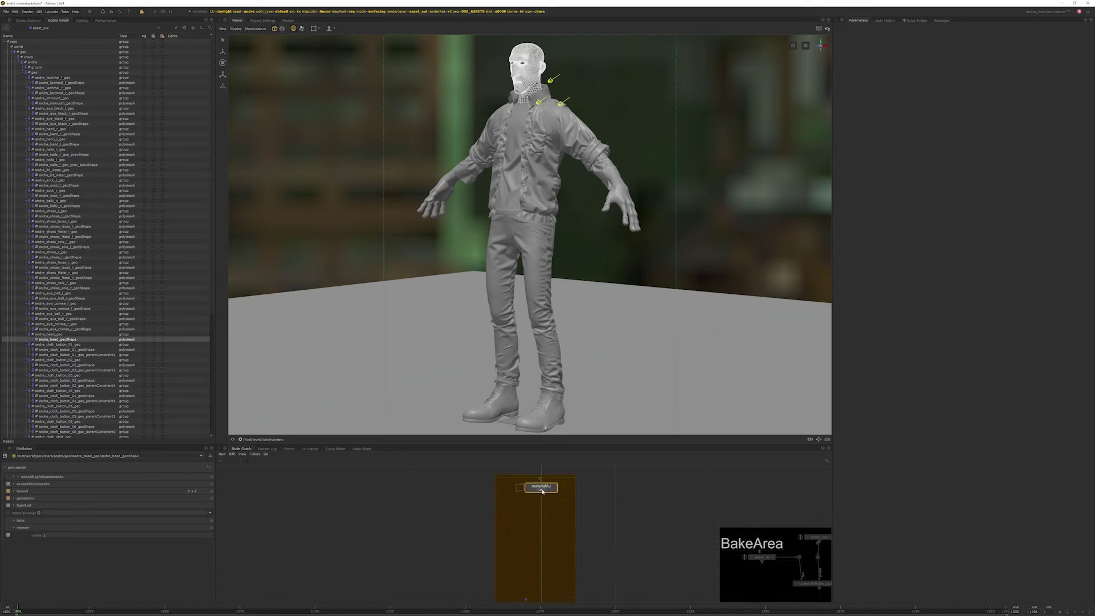
left_click(550, 488)
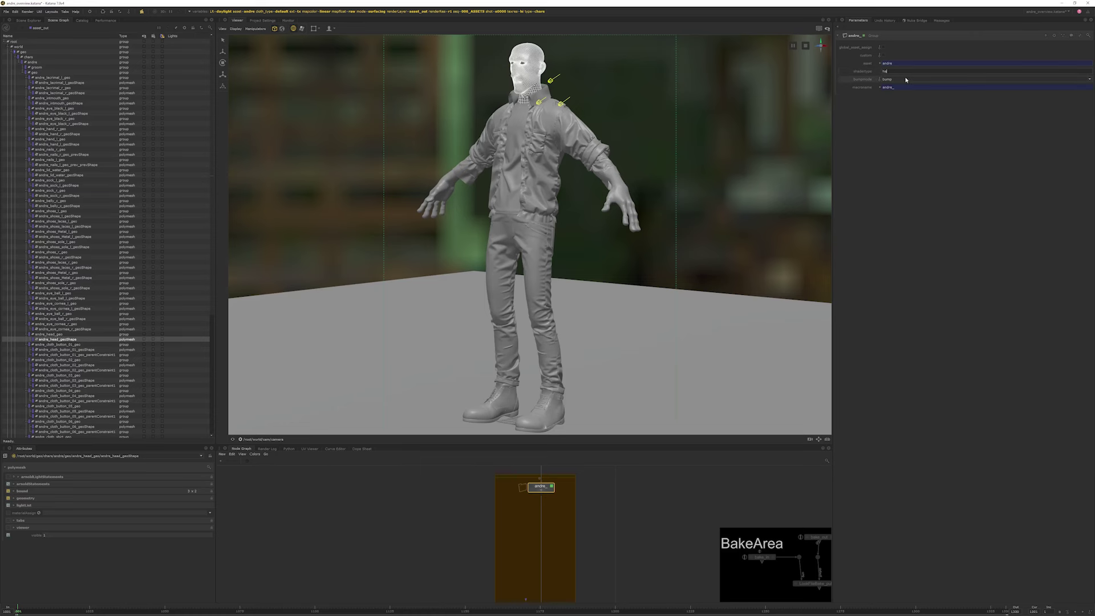
key("Return")
left_click_drag(46, 516, 114, 517)
- Inspect the asset_defult_net material parameters inside the andre_head group, and return to the main node graph
scroll(563, 489, "up", 3)
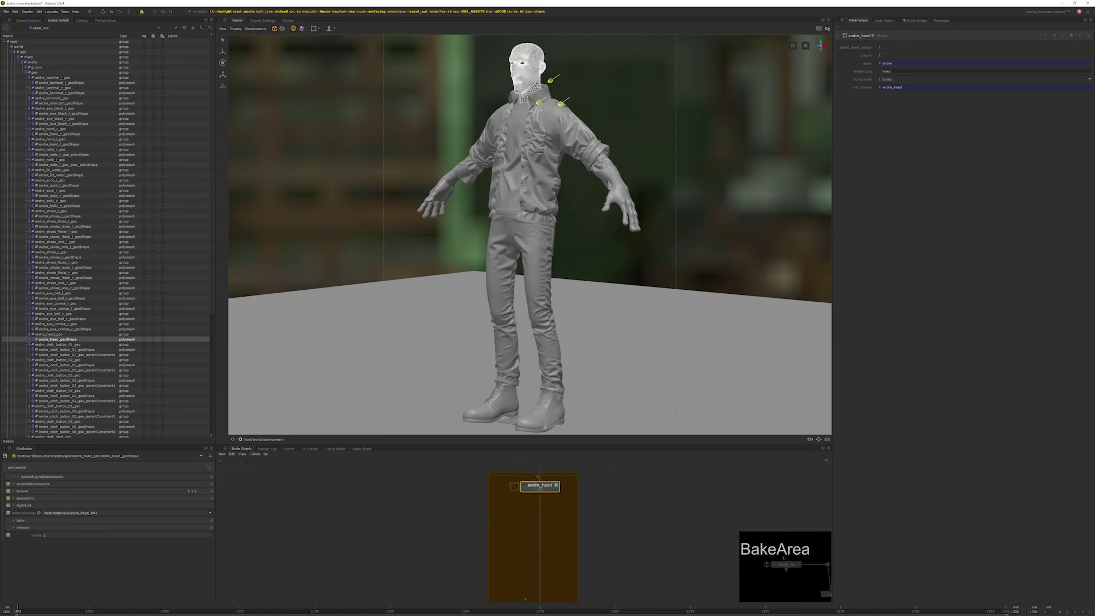
middle_click(551, 487, "ctrl")
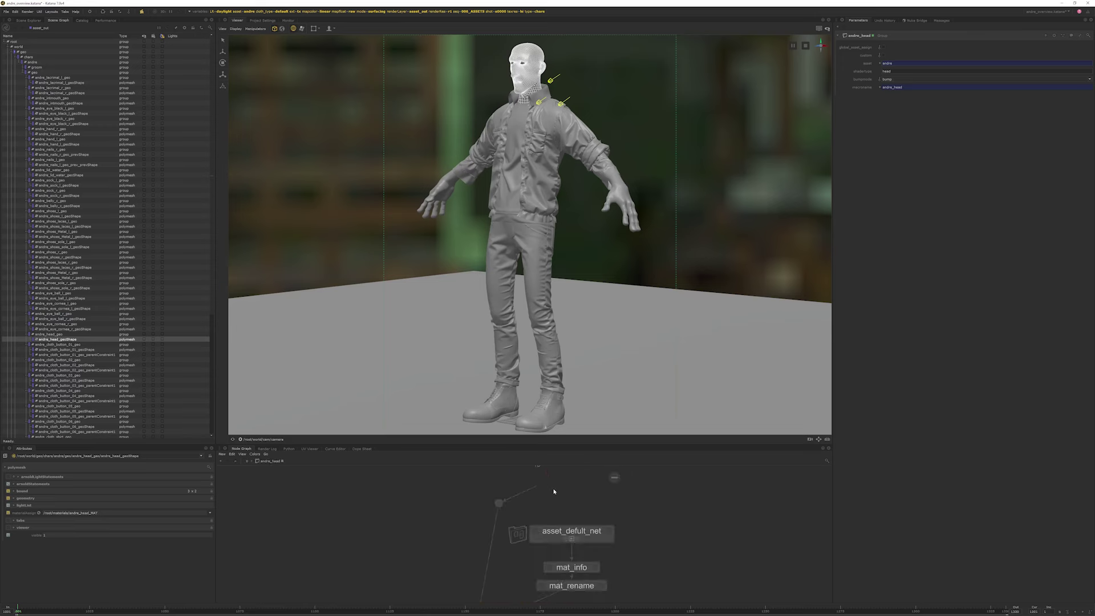
left_click(608, 532)
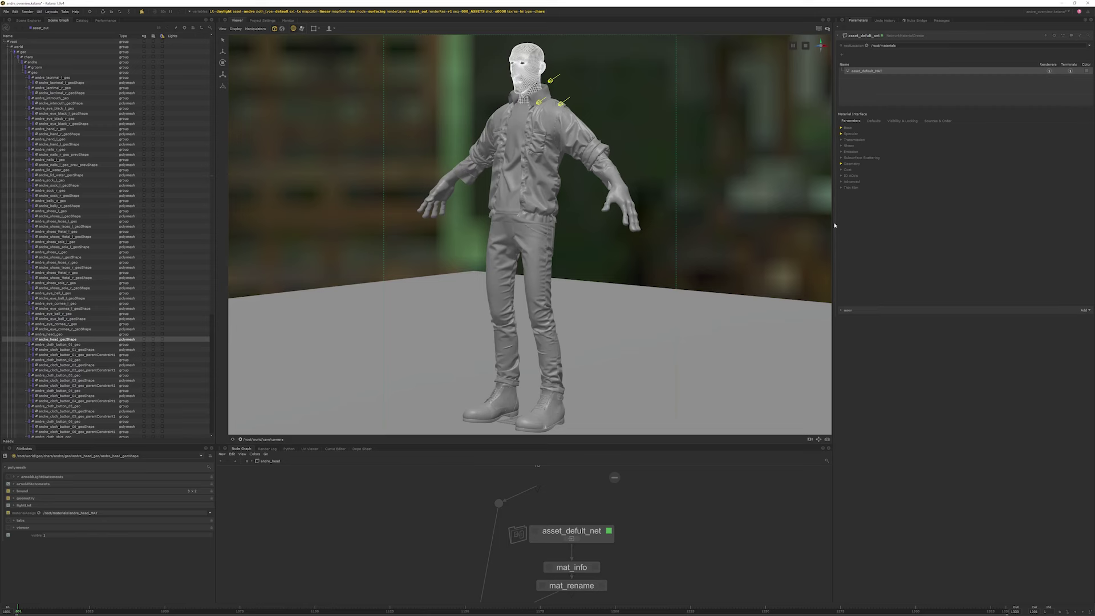
left_click(614, 478)
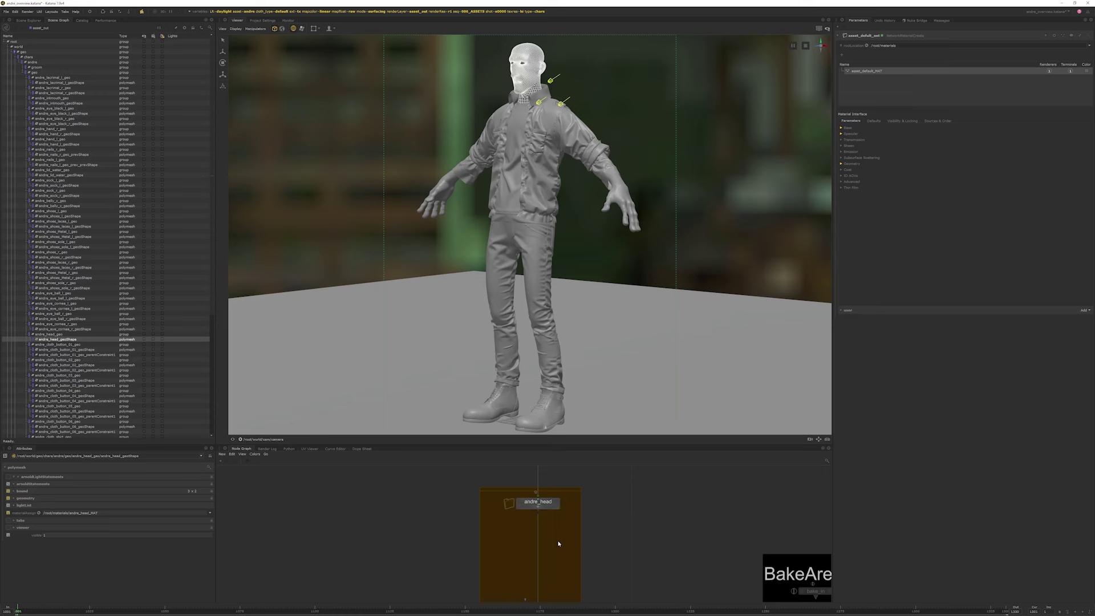
- Insert two more materialAJ nodes below andre_head, with part names hand and cloth_shirt
key("ctrl+v")
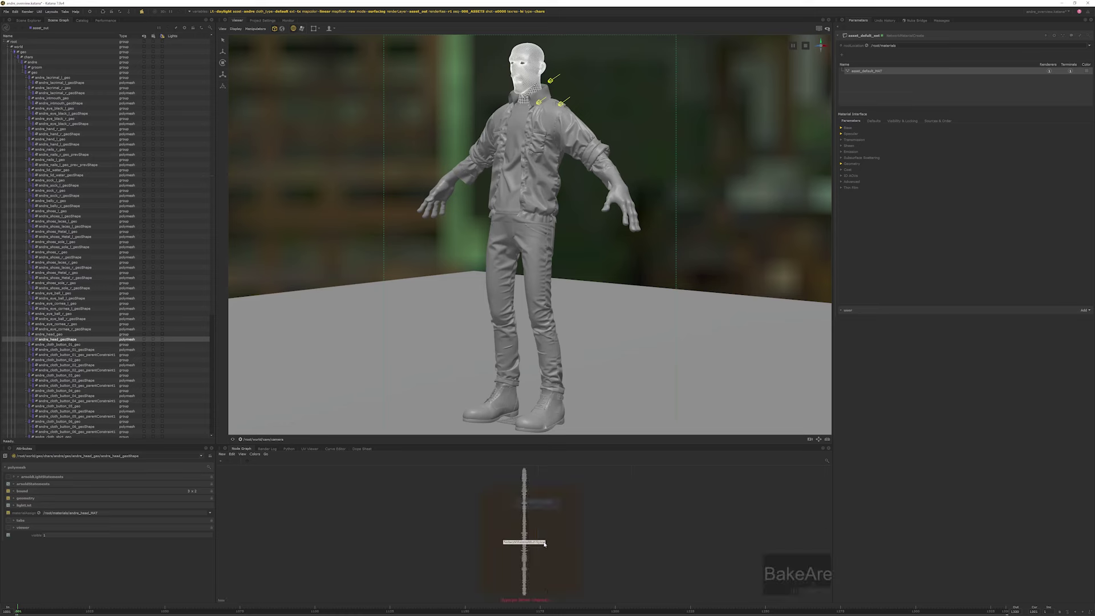
type("materialAJ")
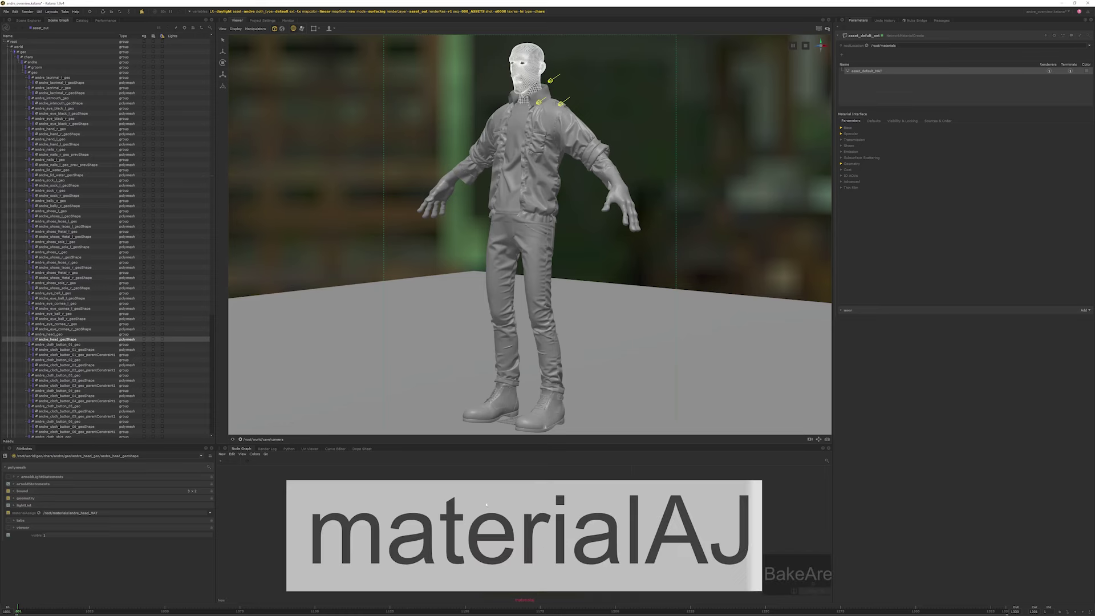
left_click(486, 504)
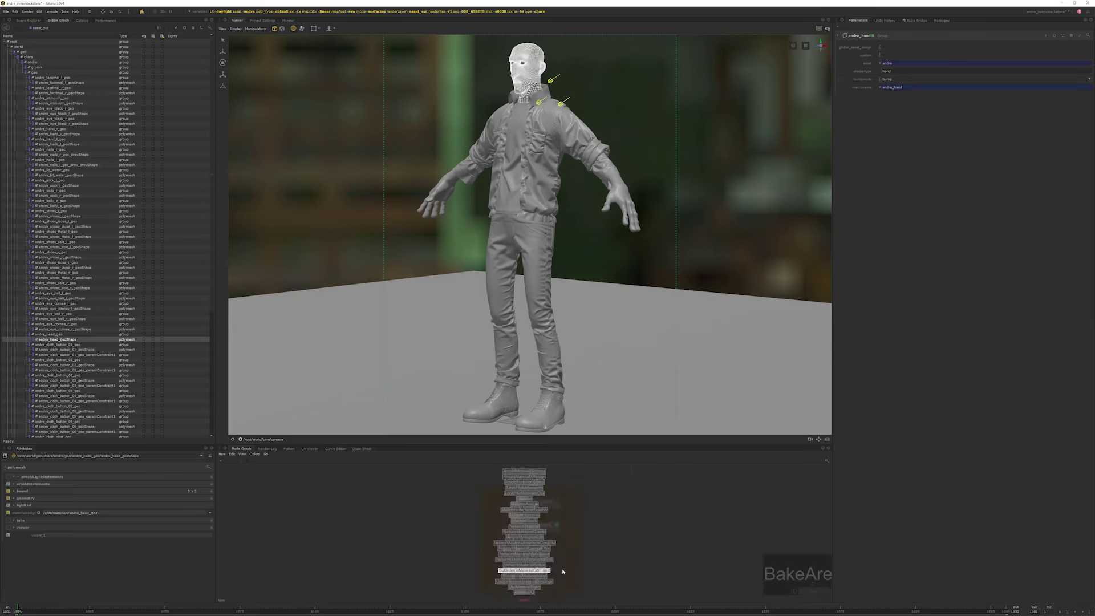
left_click(550, 549)
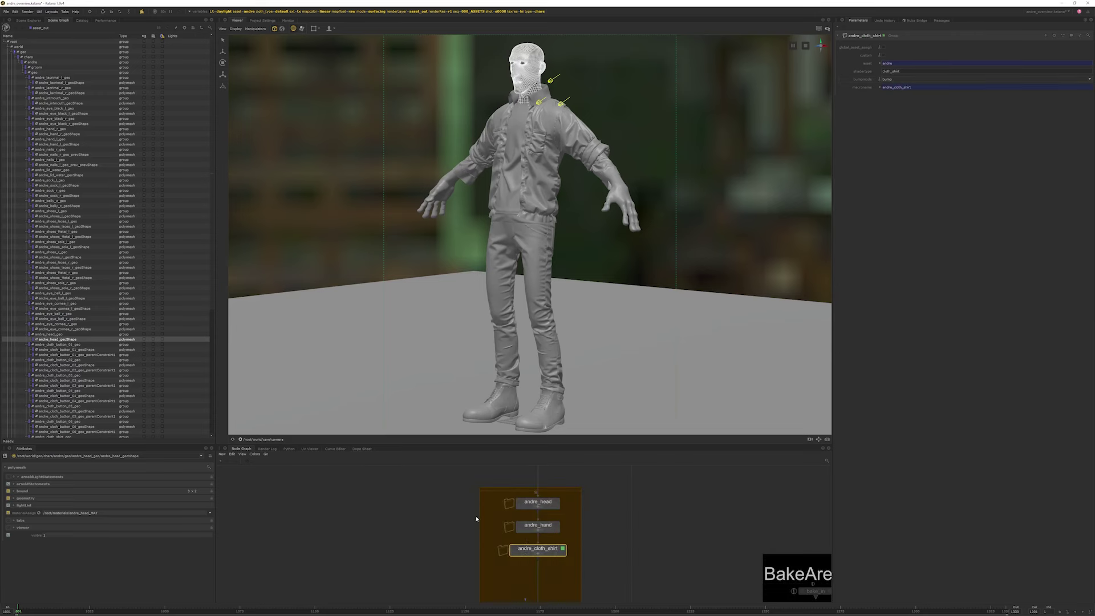
- Insert a materialAJ node below andre_cloth_shirt and set its part name to cloth_tshirt
key("Tab")
key("Return")
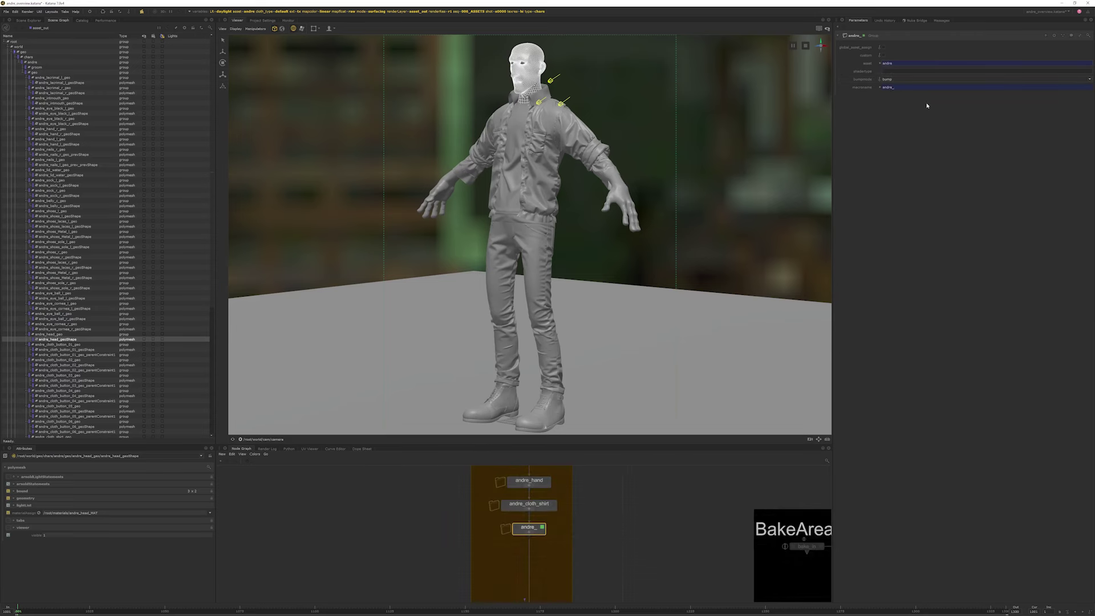
type("cloth_tshirt")
key("Return")
- Insert a materialAJ node below andre_cloth_tshirt and set its part name to cloth_trousers
key("Tab")
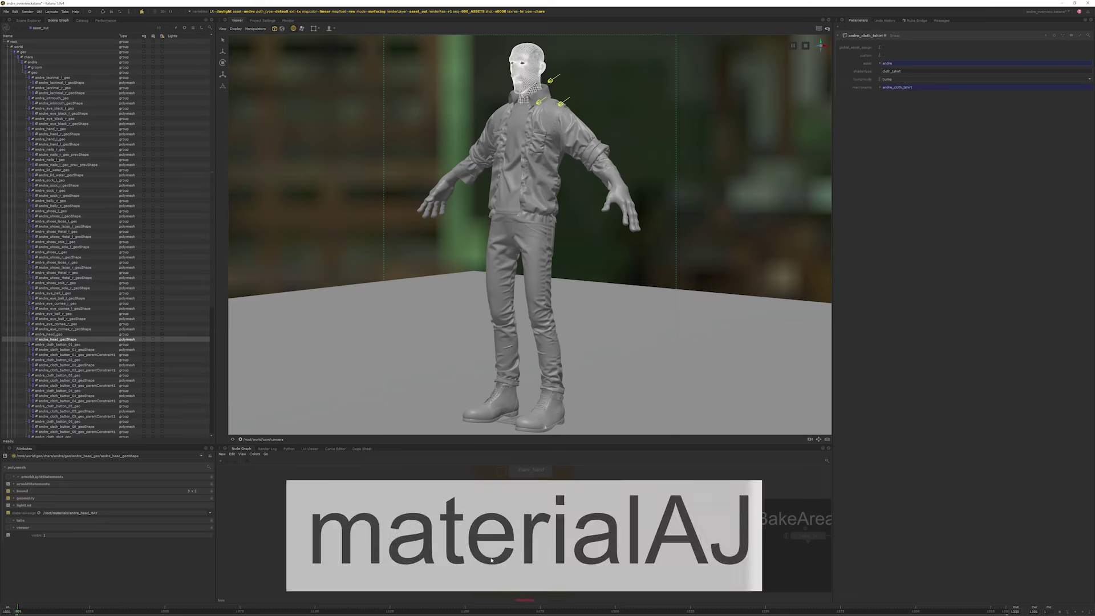
key("Return")
left_click(903, 71)
type("cloth_trousers")
key("Return")
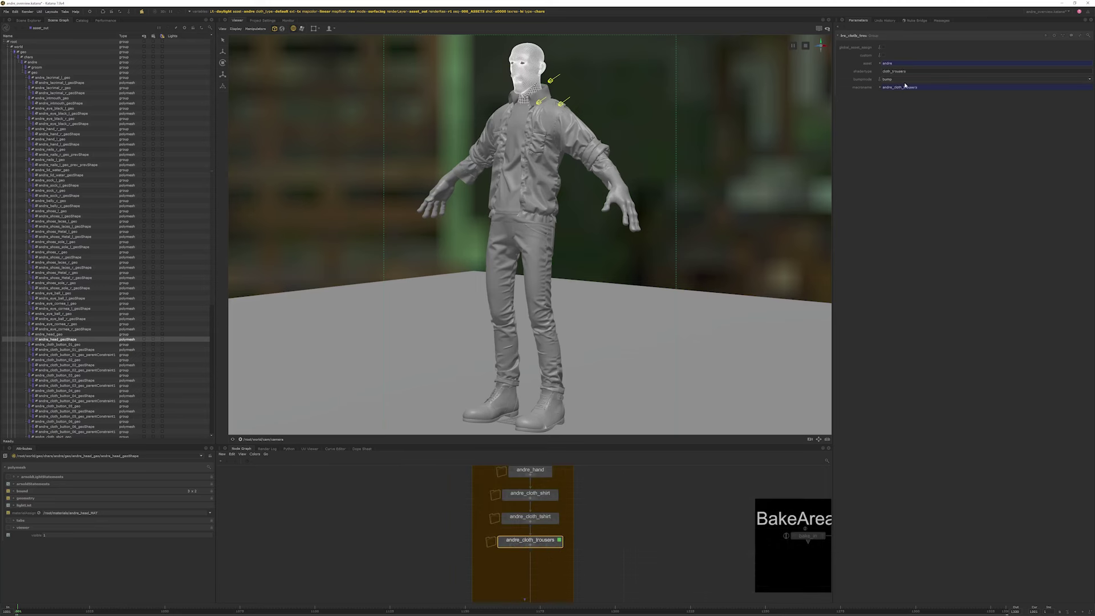
- Insert a materialAJ node below andre_cloth_trousers and set its part name to cloth_button
key("Tab")
key("Return")
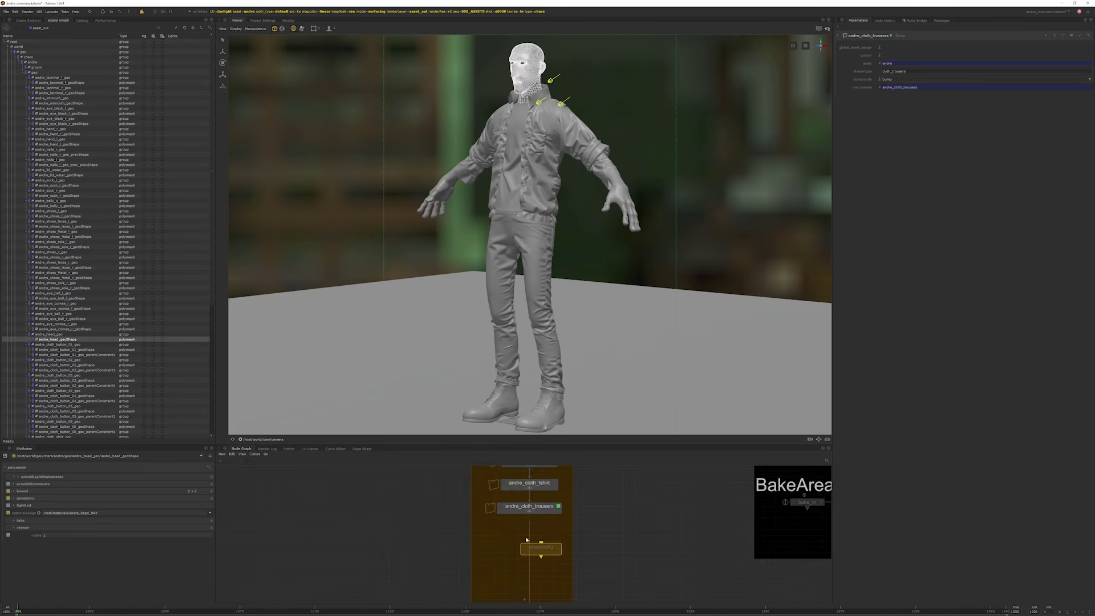
left_click(526, 536)
type("cloth_button")
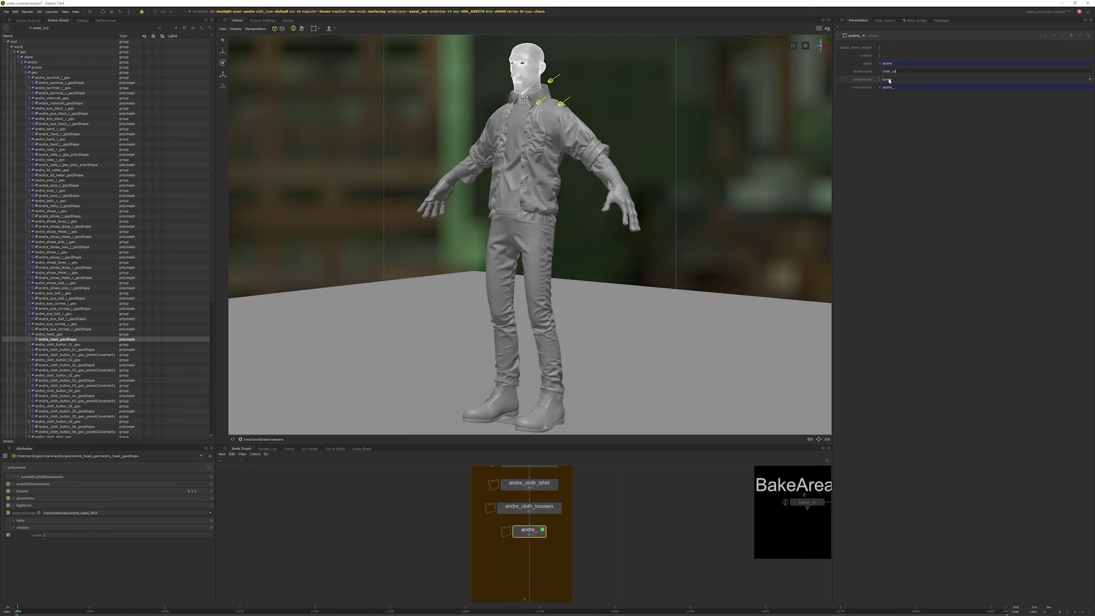
key("Return")
- Render the character with the new materials, check the render log, and display the diffuse_albedo pass
left_click(287, 20)
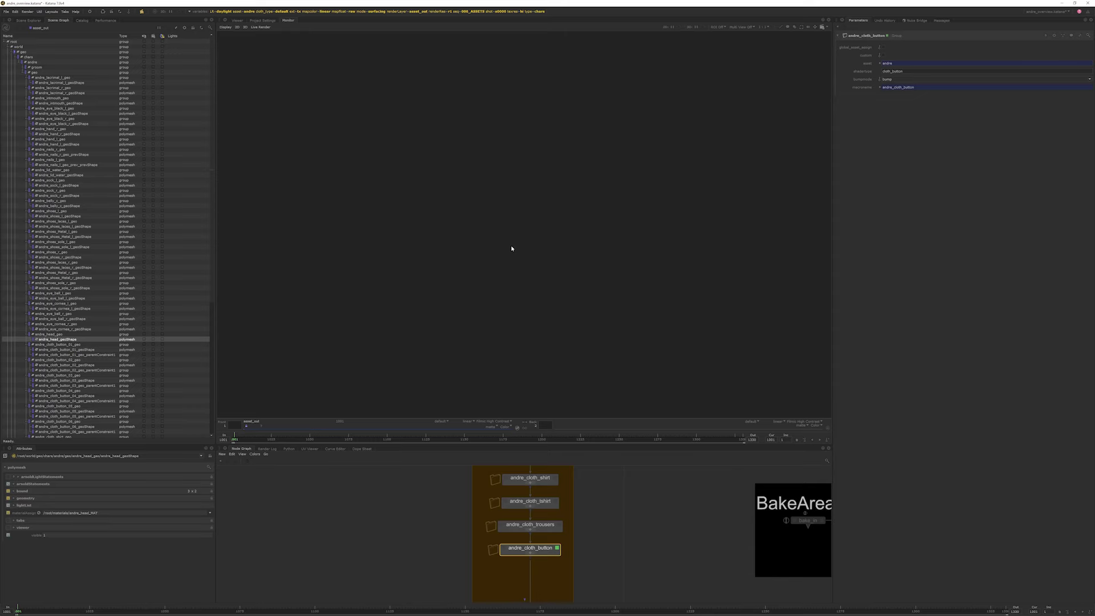
left_click(268, 448)
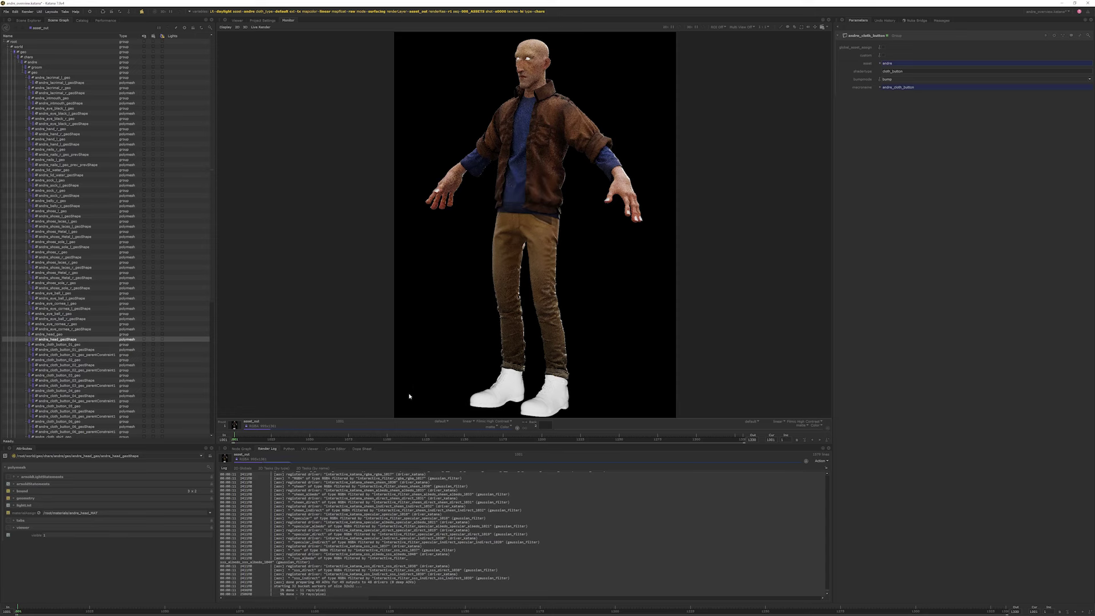
left_click(444, 422)
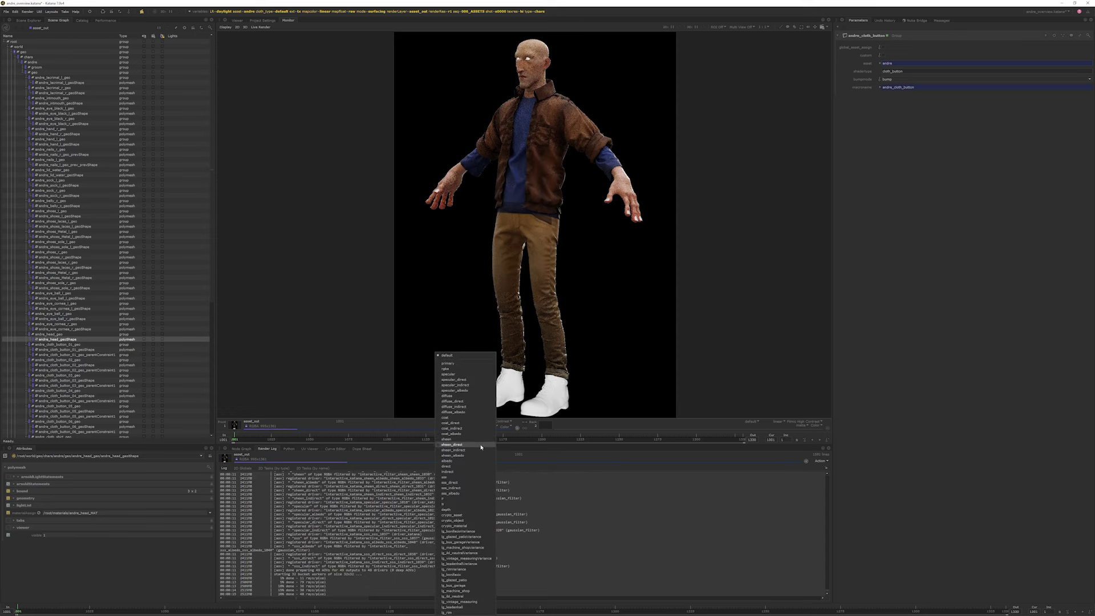
left_click(466, 410)
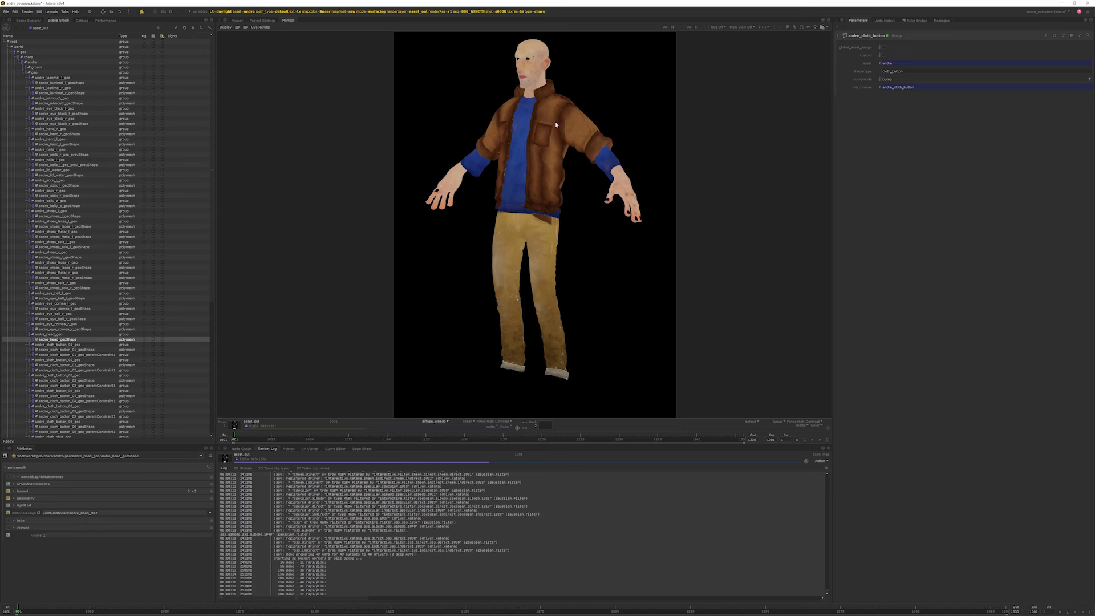
- Examine the andre_head group's contents: the asset_defult_net parameters and the scene graph at mat_info and mat_rename
left_click(242, 448)
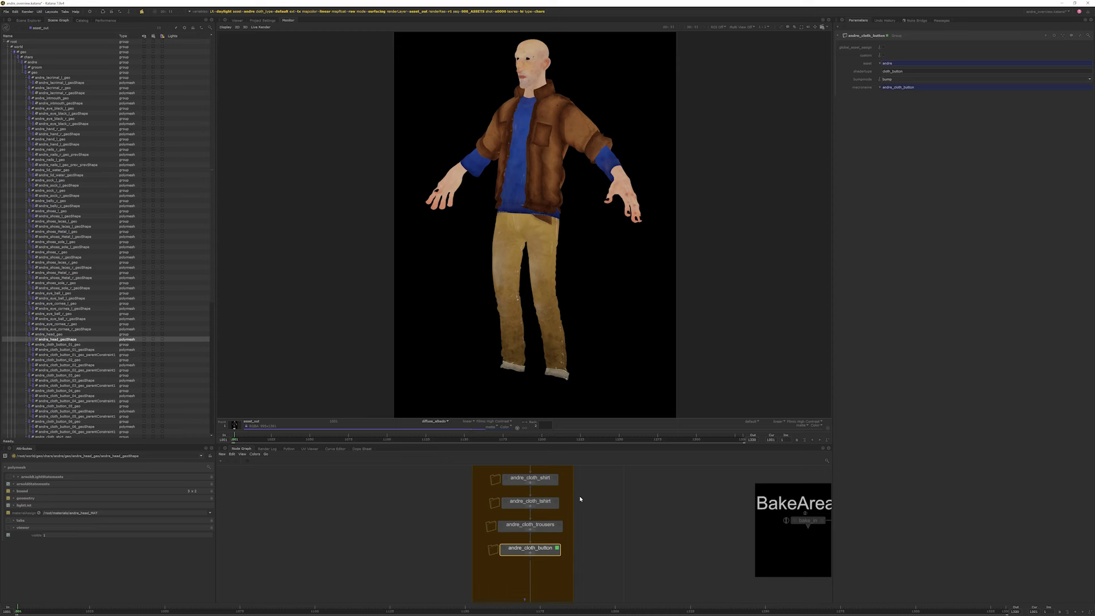
middle_click_drag(581, 497, 578, 512)
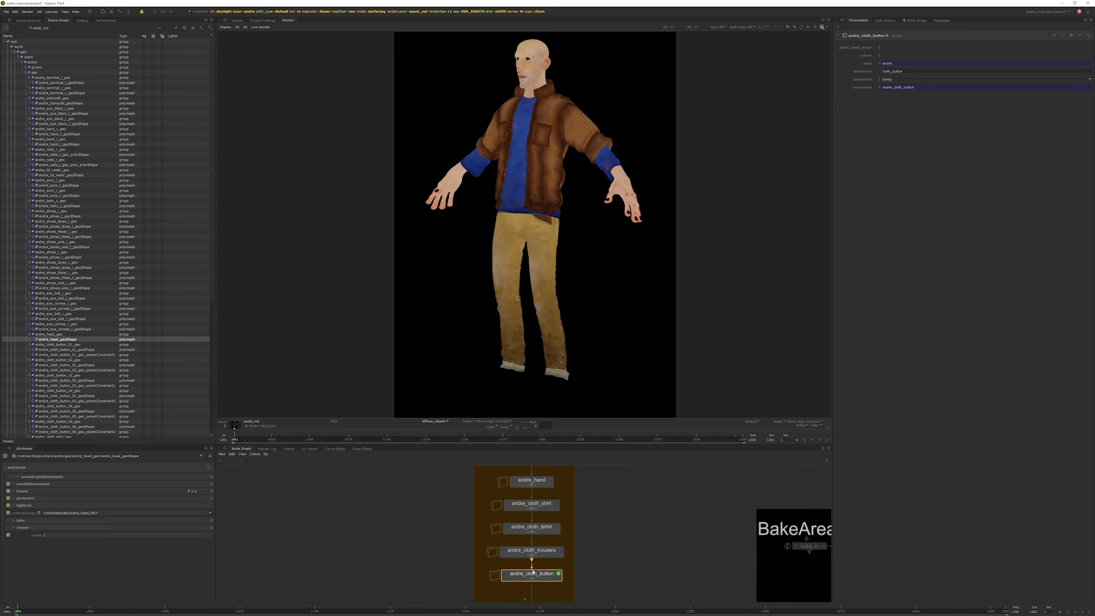
middle_click_drag(580, 560, 577, 525)
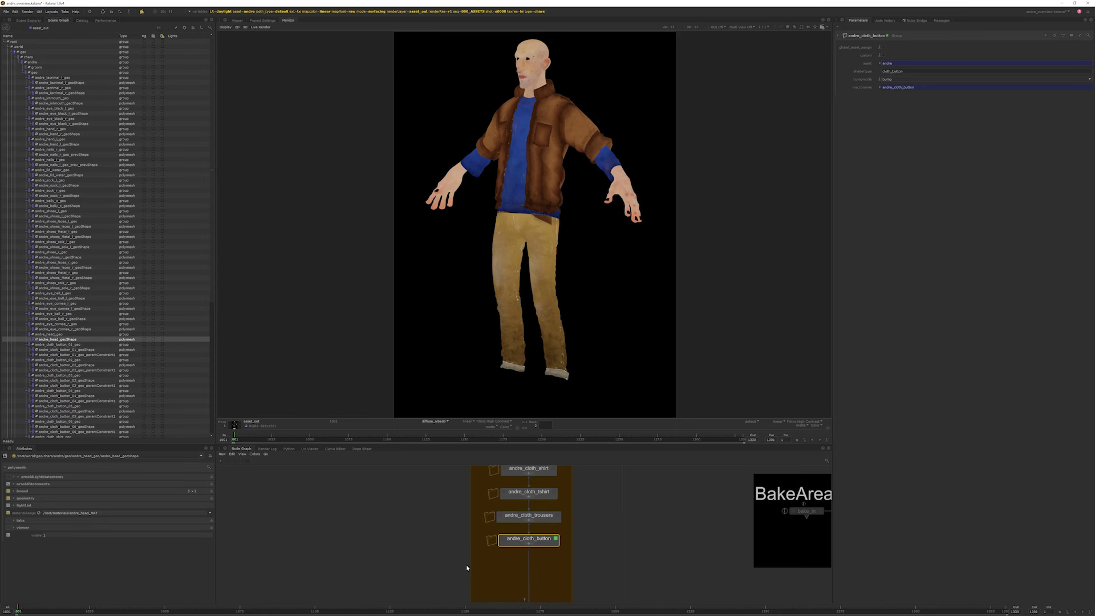
middle_click_drag(441, 540, 442, 596)
middle_click_drag(440, 505, 449, 540)
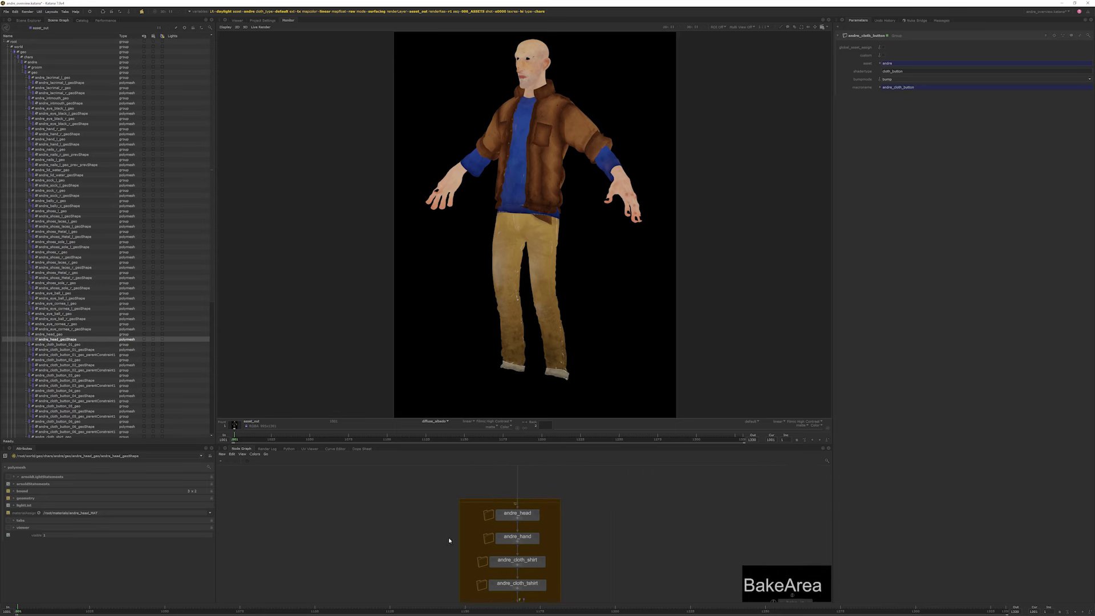
middle_click(528, 518, "ctrl")
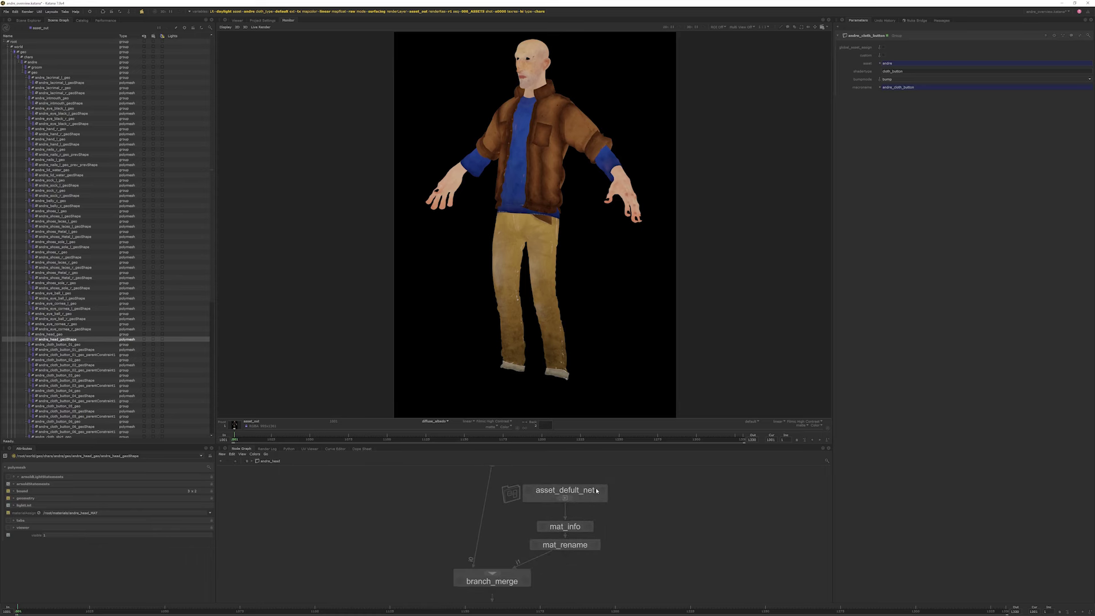
left_click(603, 492)
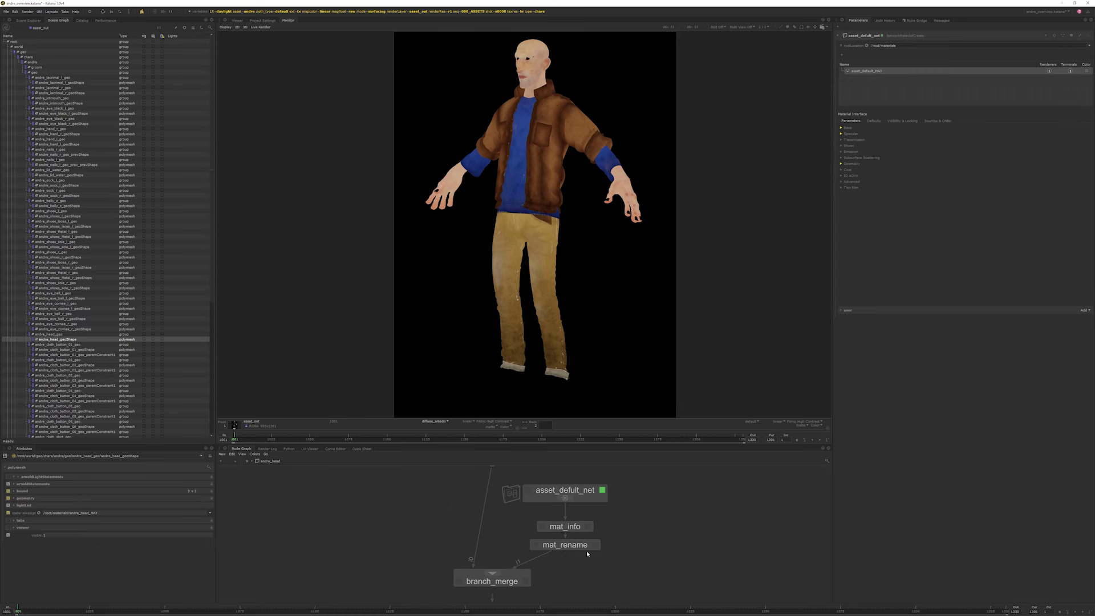
left_click(545, 528)
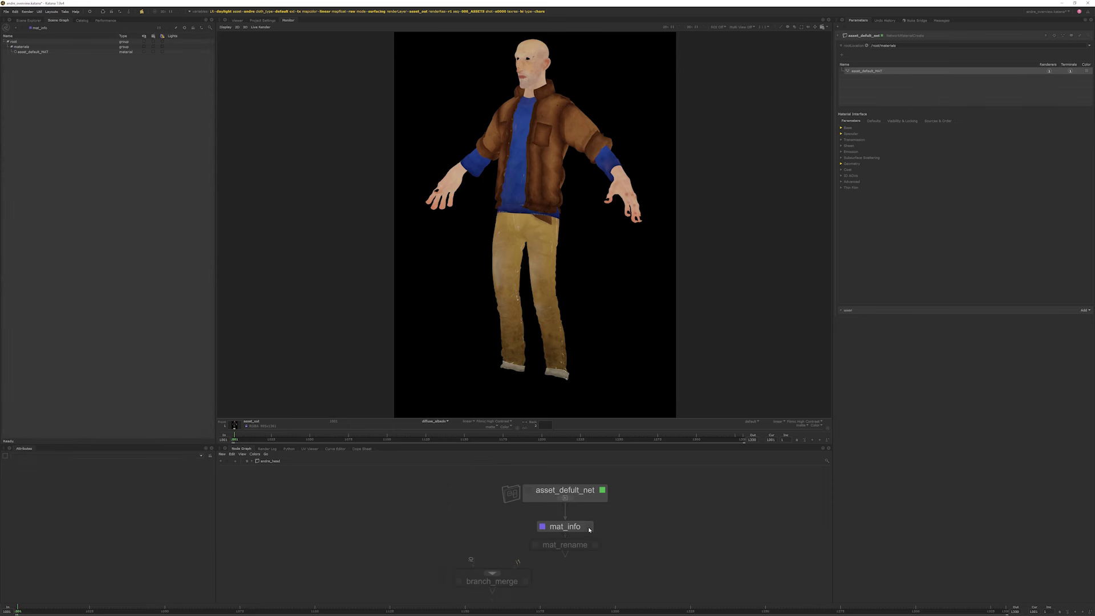
left_click(535, 546)
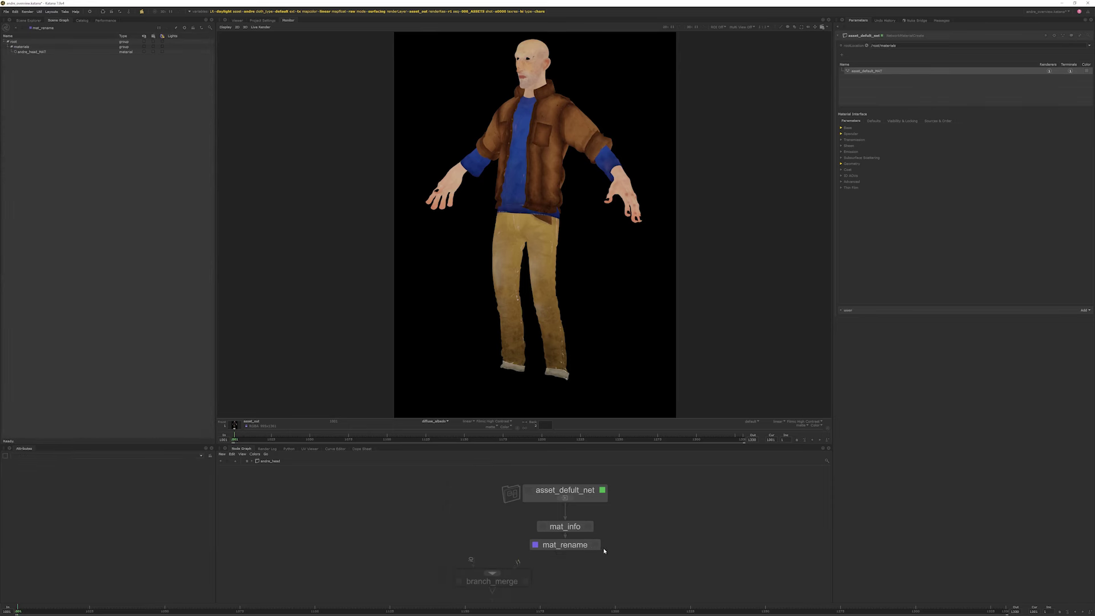
- Examine the asset_ma node inside andre_head, including the expression that builds its material assignment path
middle_click_drag(452, 541, 502, 486)
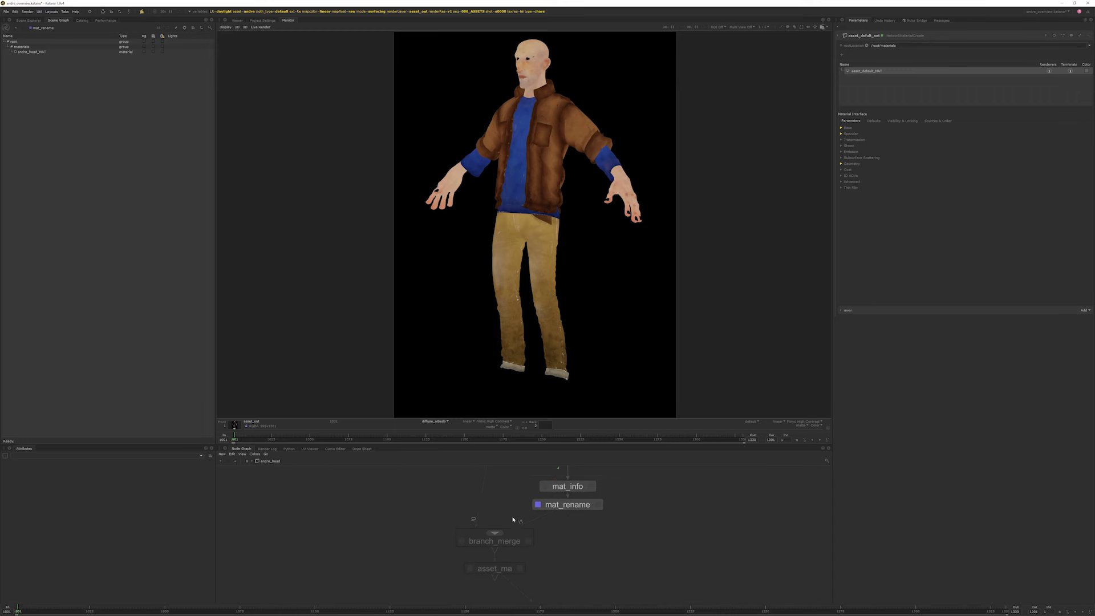
left_click(470, 569)
left_click(520, 570)
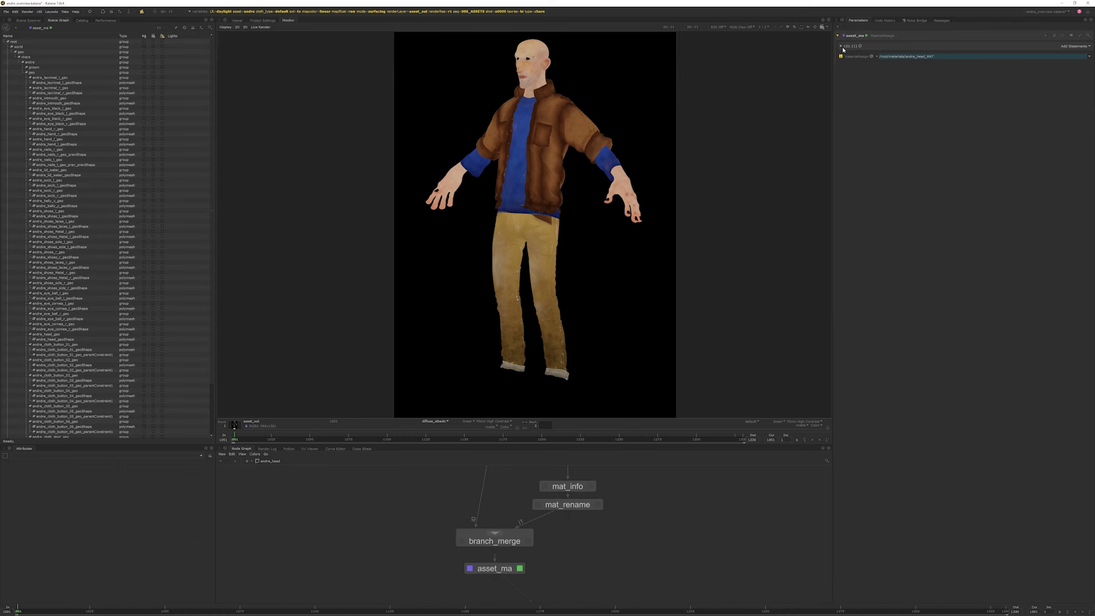
left_click(876, 57)
middle_click_drag(583, 519, 590, 540)
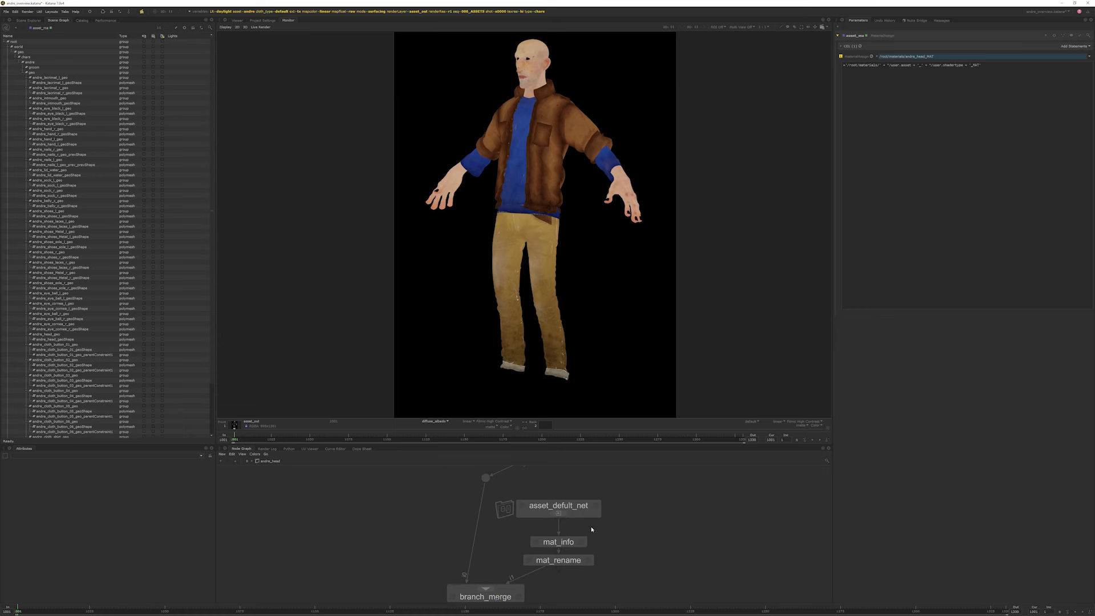
left_click(247, 462)
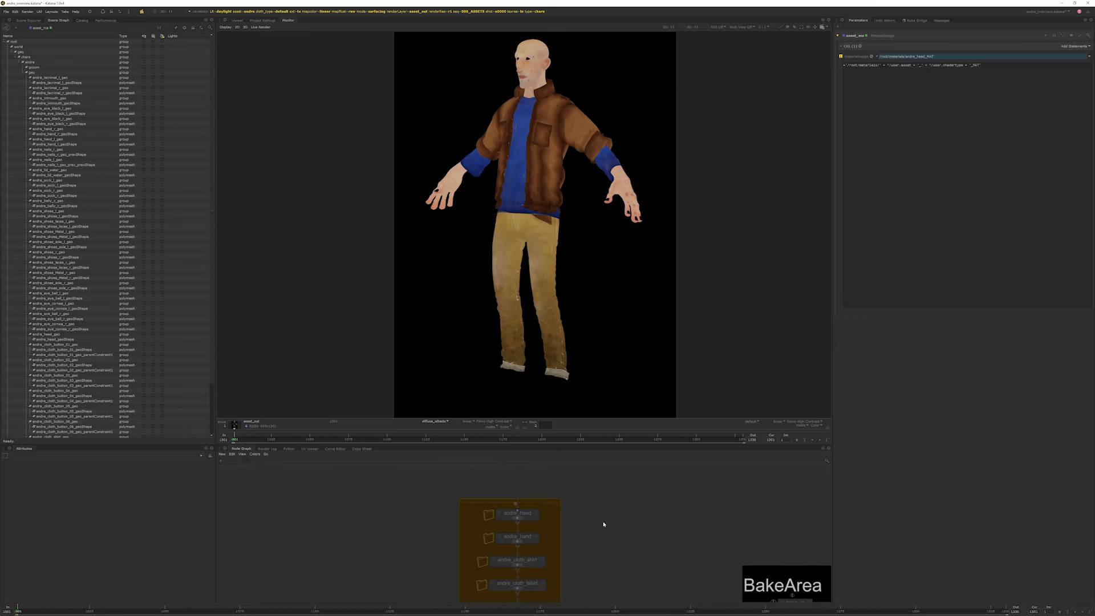
- Review andre_head's asset and part parameters and the parameter expression its asset_ma node uses to target geometry
double_click(533, 513)
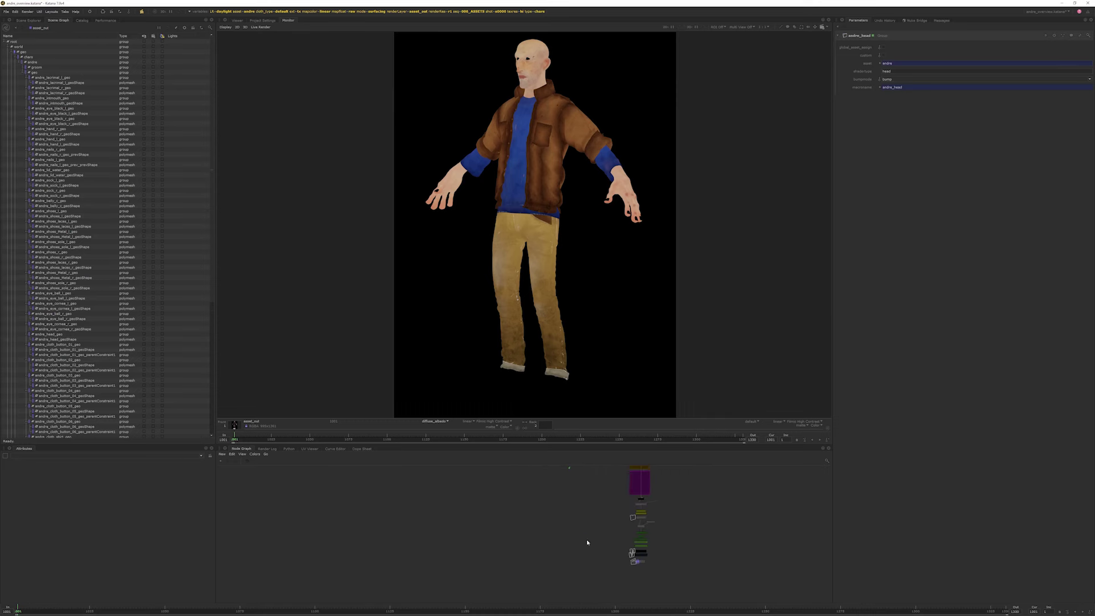
right_click(673, 466)
left_click(692, 513)
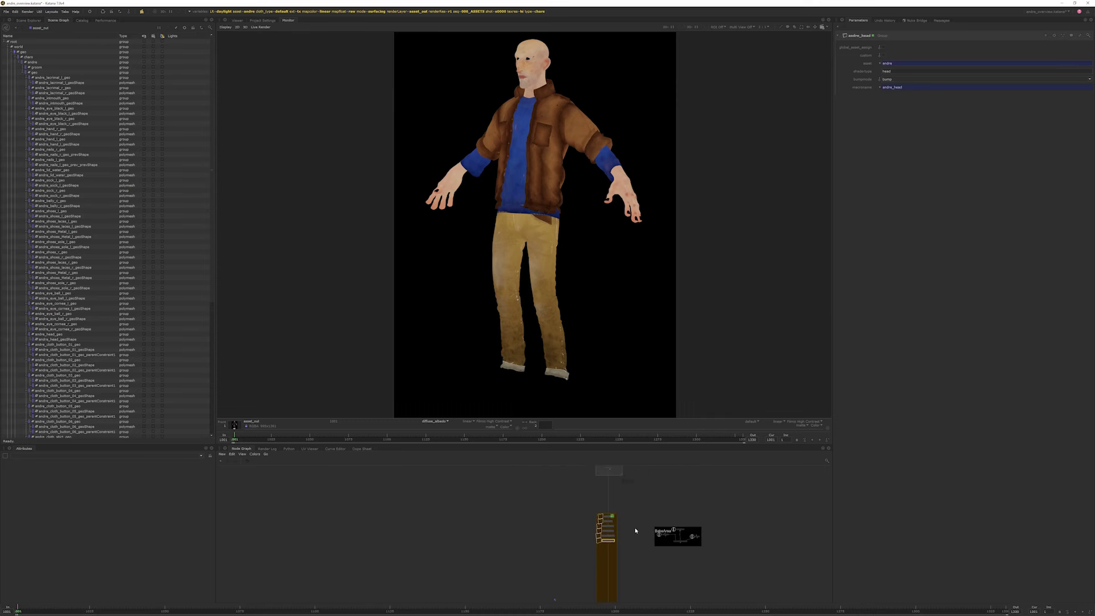
scroll(634, 508, "up", 2)
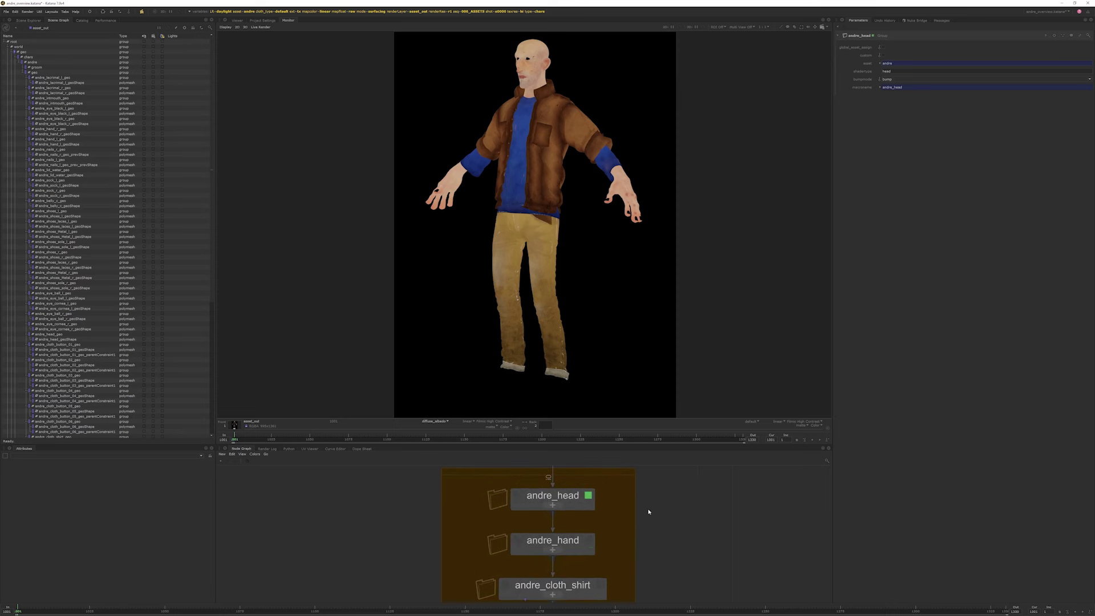
double_click(896, 71)
left_click(552, 496)
key("ctrl+Return")
left_click(507, 559)
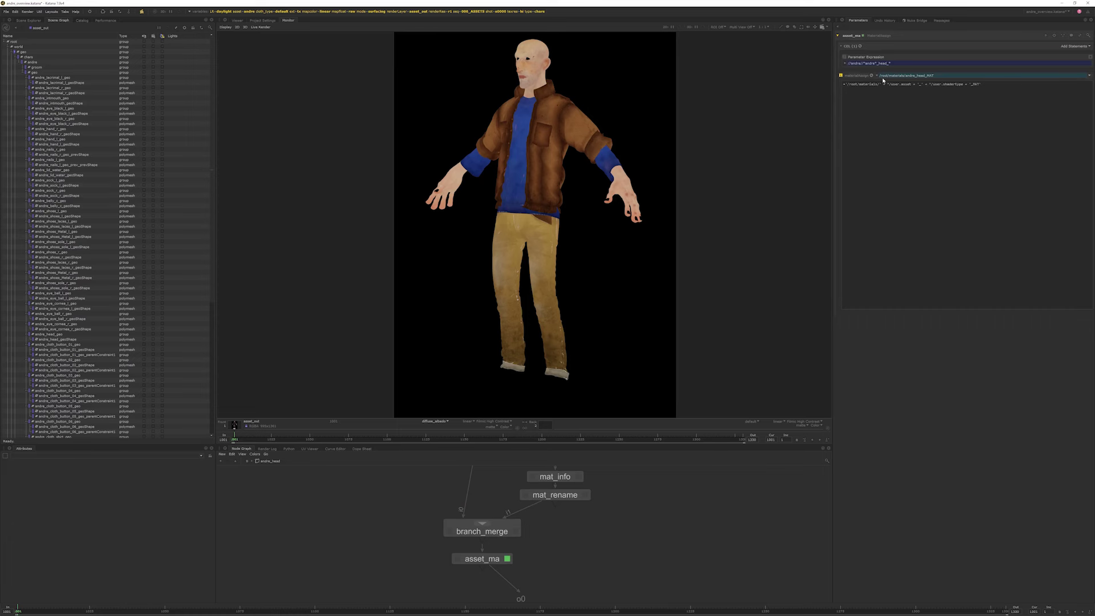
left_click_drag(866, 64, 886, 66)
scroll(569, 543, "down", 2)
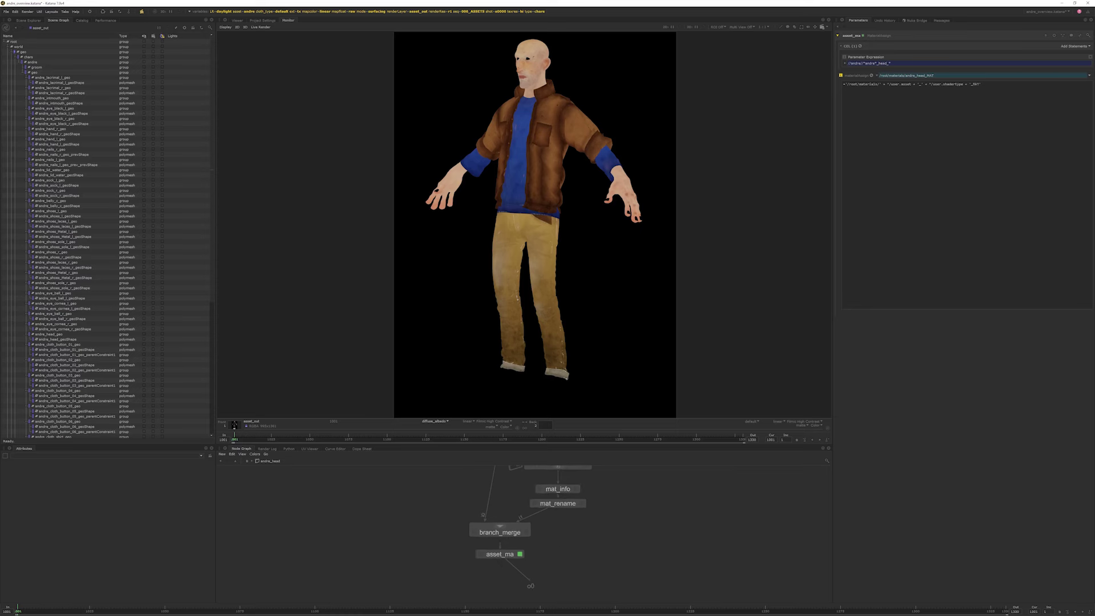
left_click(247, 462)
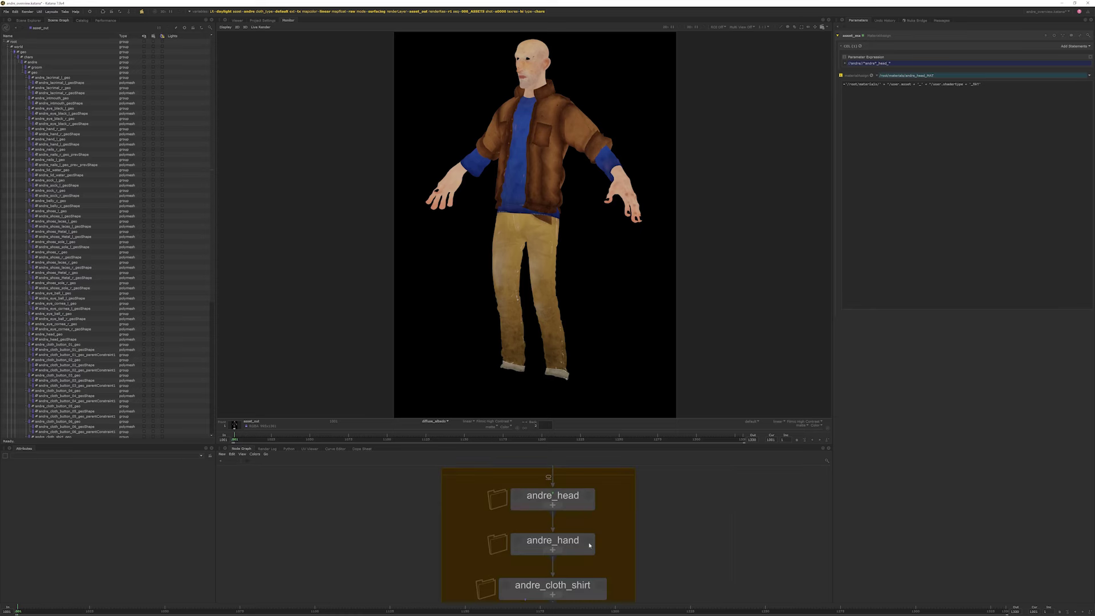
- Enable andre_head's custom option temporarily to inspect the expression behind its asset parameter
left_click(588, 497)
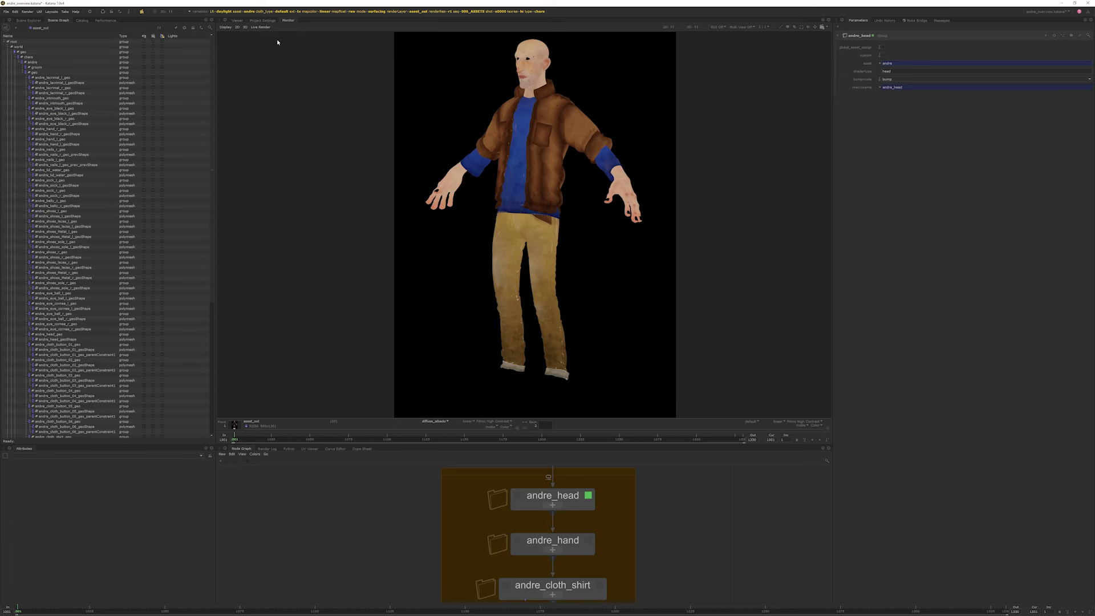
left_click(881, 55)
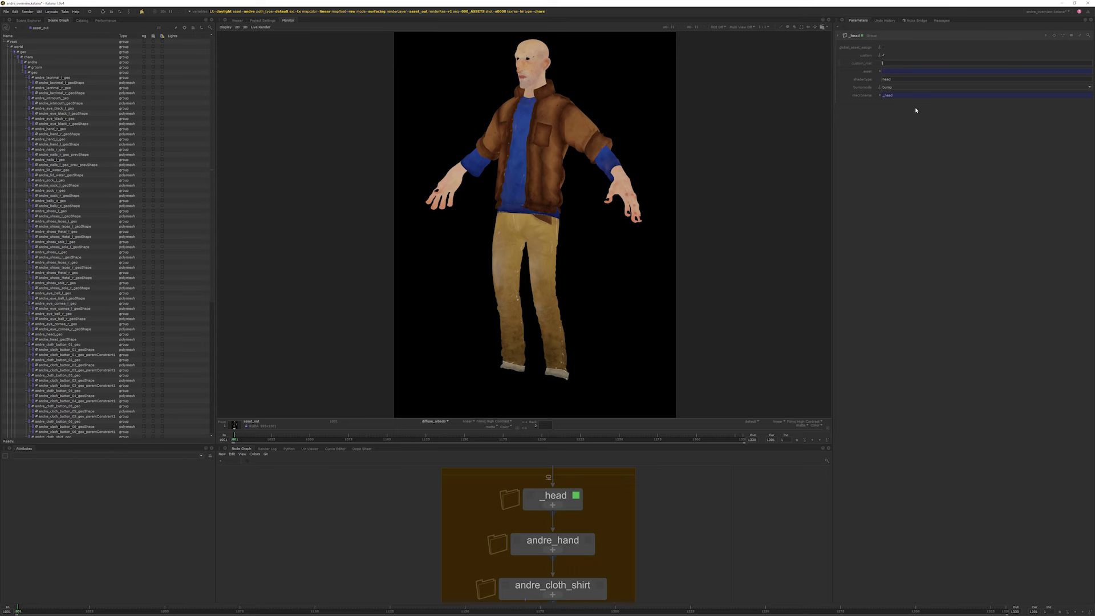
left_click(887, 63)
left_click(880, 71)
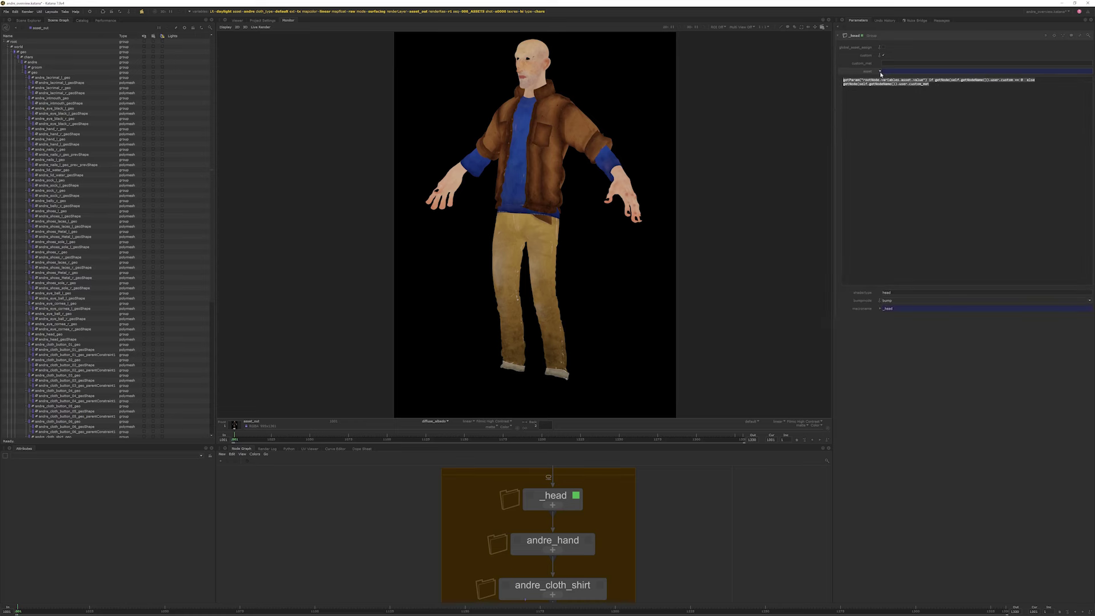
left_click(879, 73)
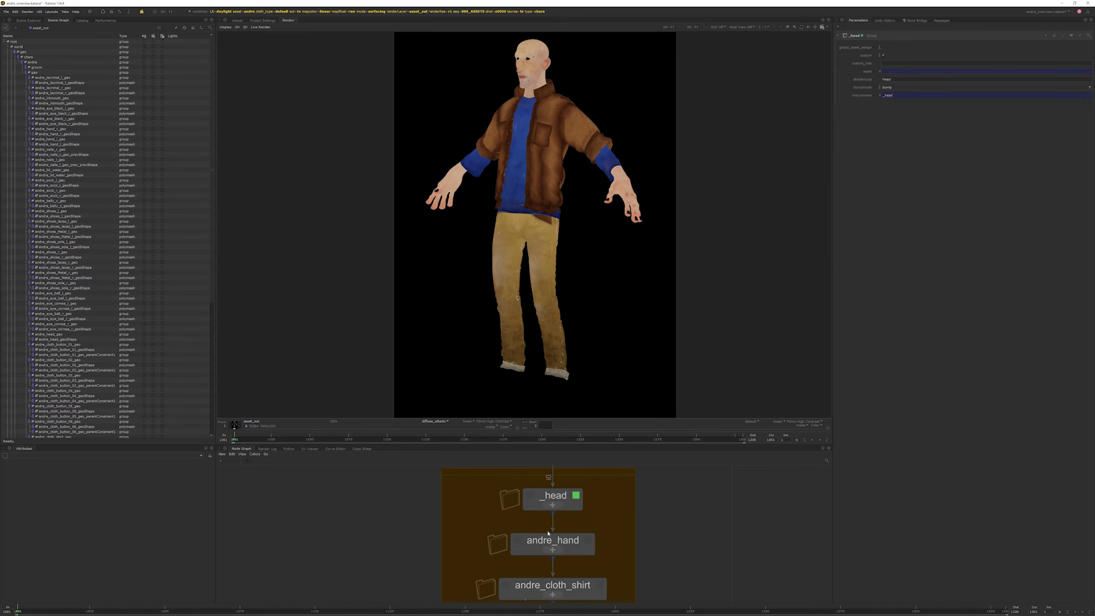
left_click(883, 58)
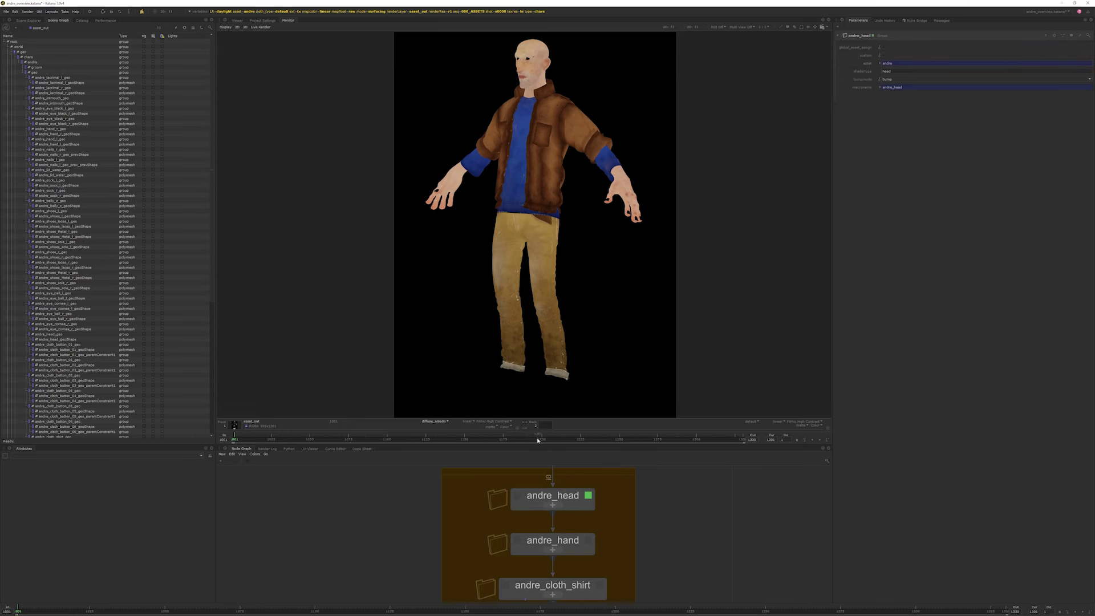
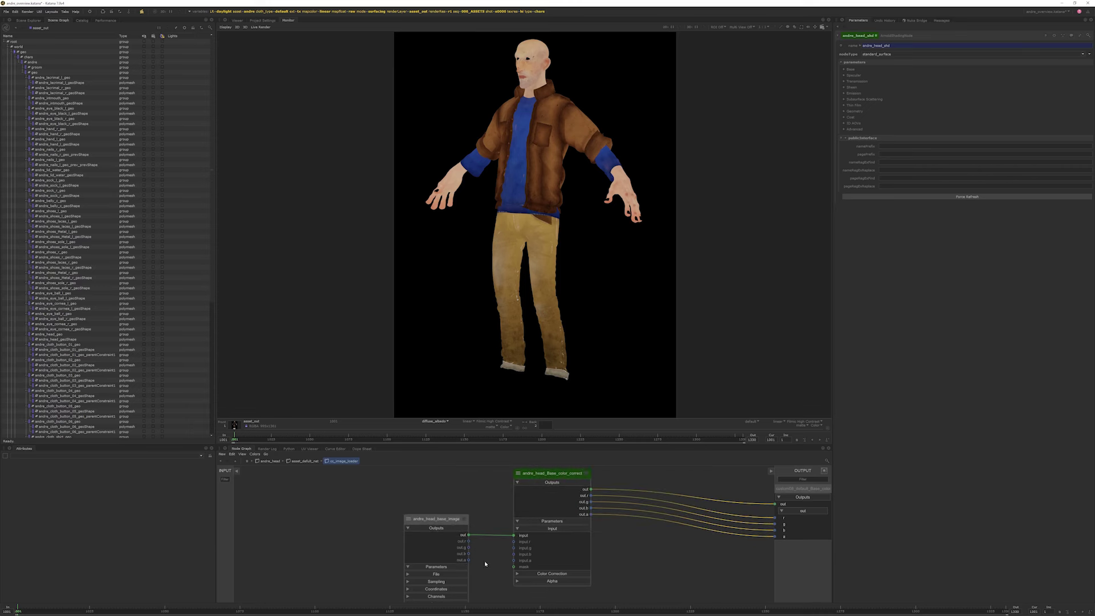
- Set the map type of the base color_correct node inside andre_head's image loader to Custom
left_click(586, 474)
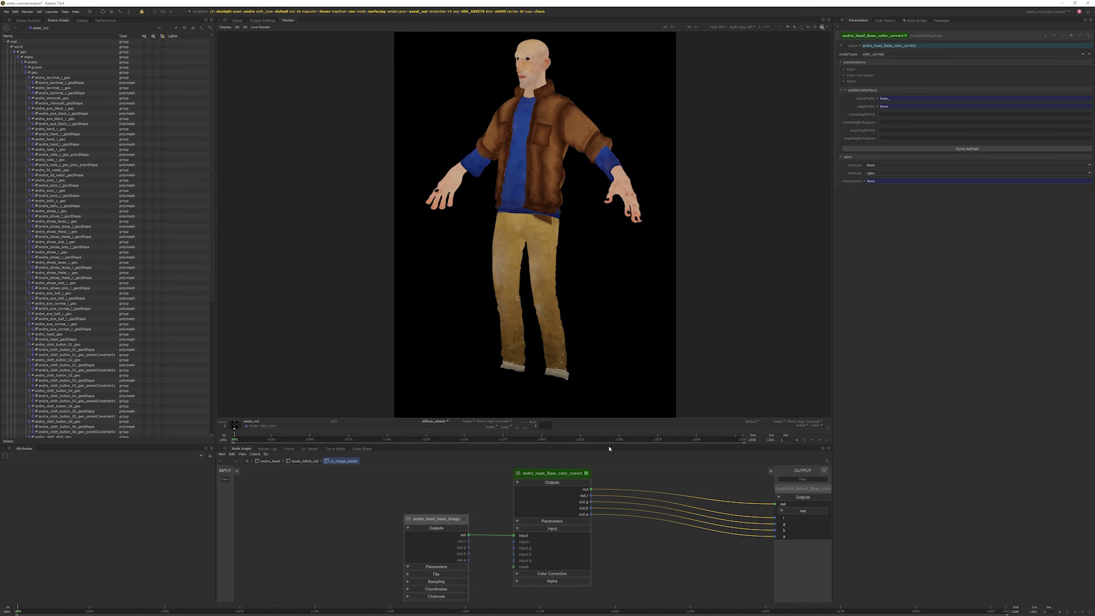
left_click(873, 166)
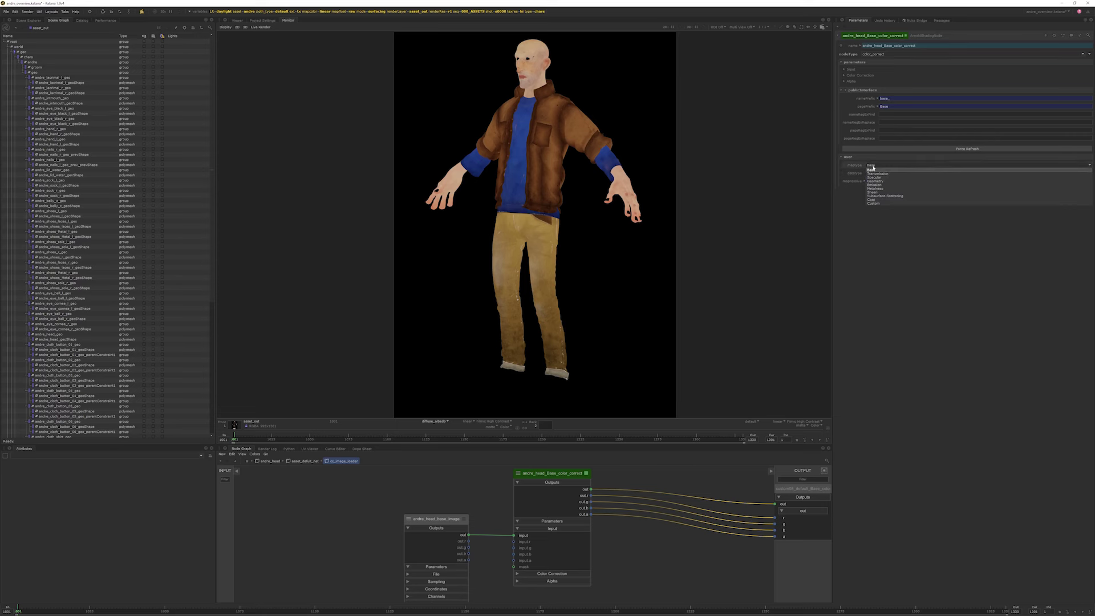
left_click(878, 204)
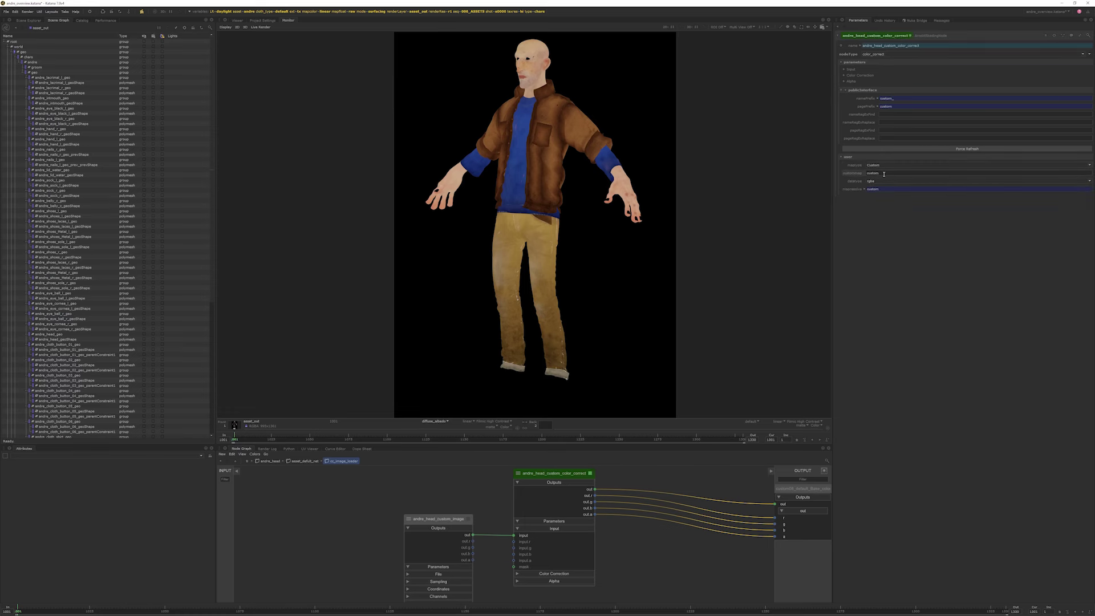
double_click(870, 174)
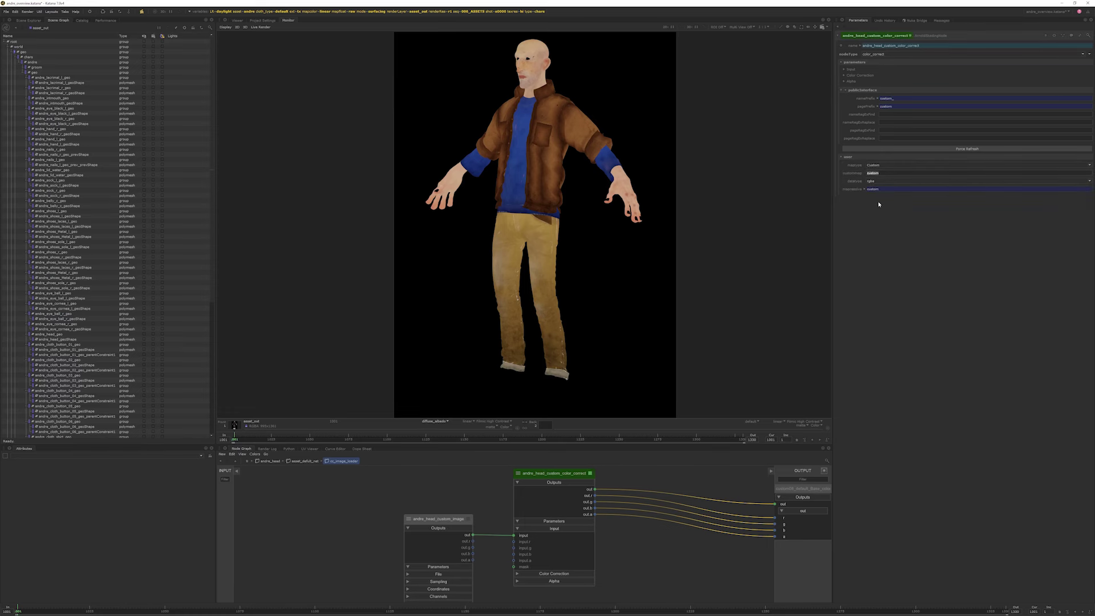
left_click(884, 165)
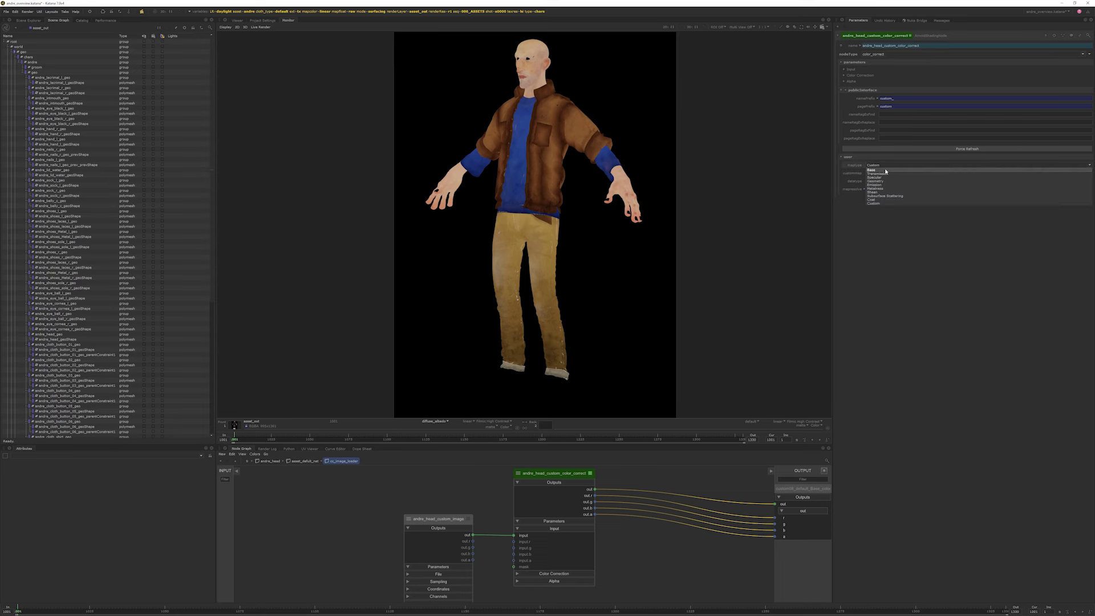
left_click(888, 202)
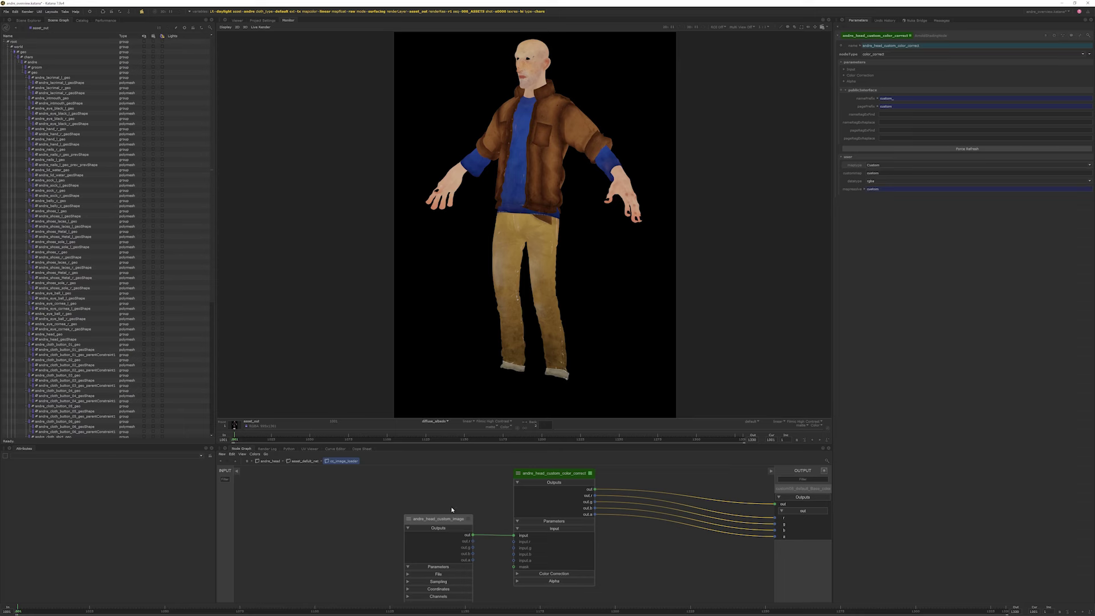
- Open the range image loader group in asset_defult_net and display the parameters of its specular range node
mouse_move(389, 525)
middle_mouse_down()
mouse_move(381, 507)
mouse_move(390, 515)
middle_mouse_up()
scroll(390, 514, "down", 1)
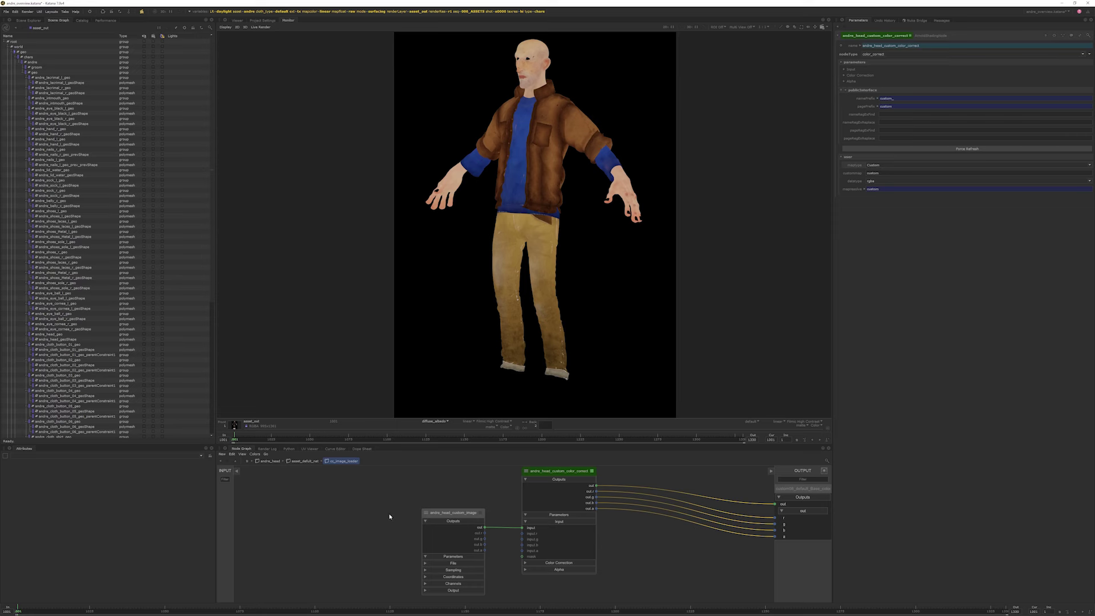
scroll(387, 516, "down", 1)
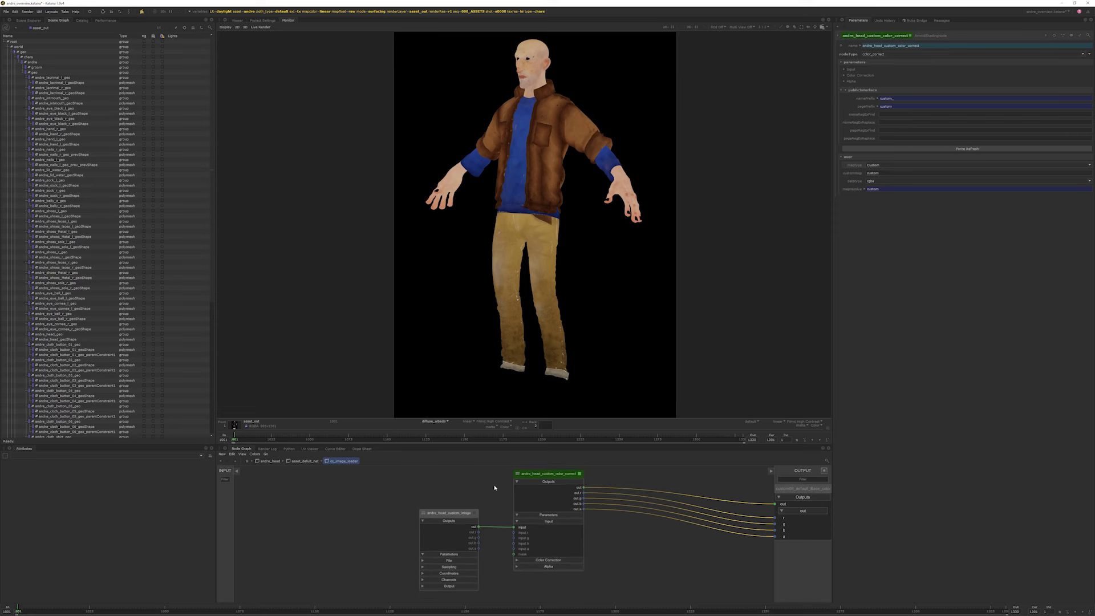
left_click(305, 461)
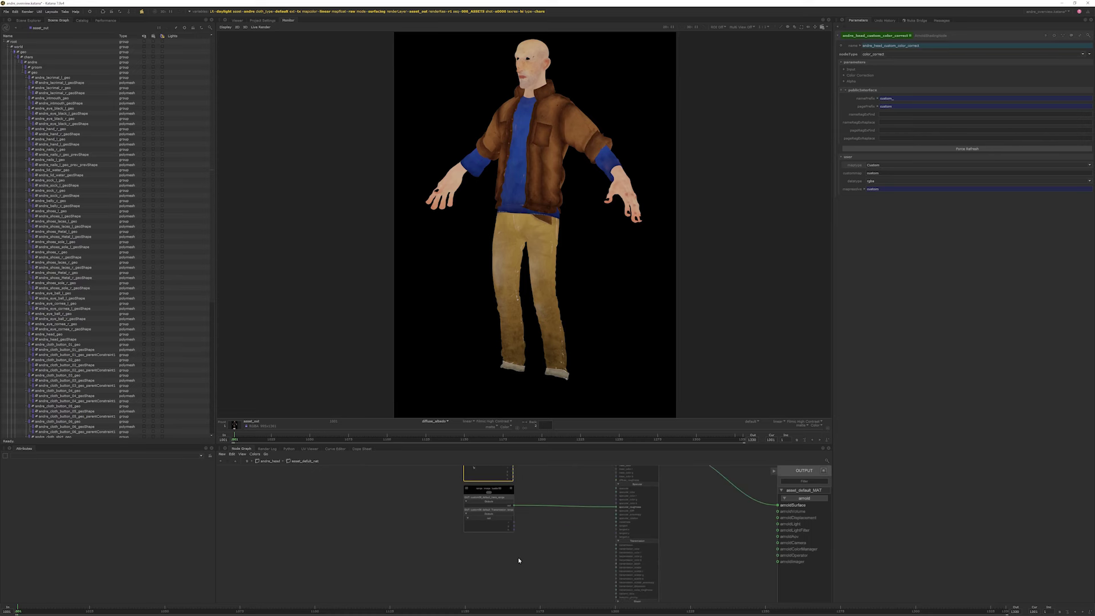
scroll(516, 551, "up", 1)
left_click(497, 489)
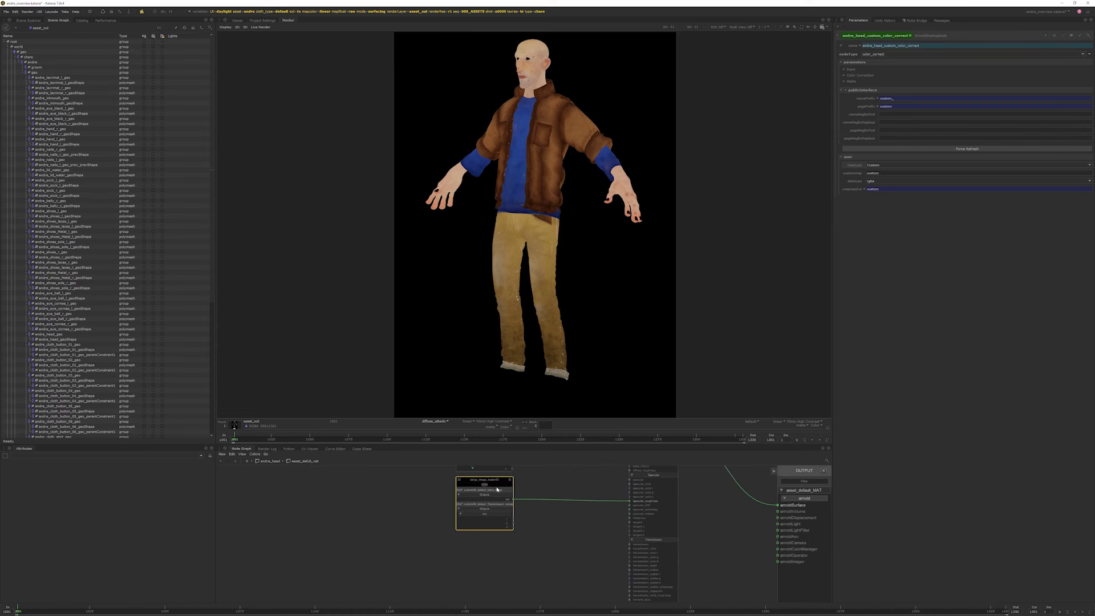
key("ctrl+v")
left_click(397, 551)
middle_click(435, 549, "ctrl")
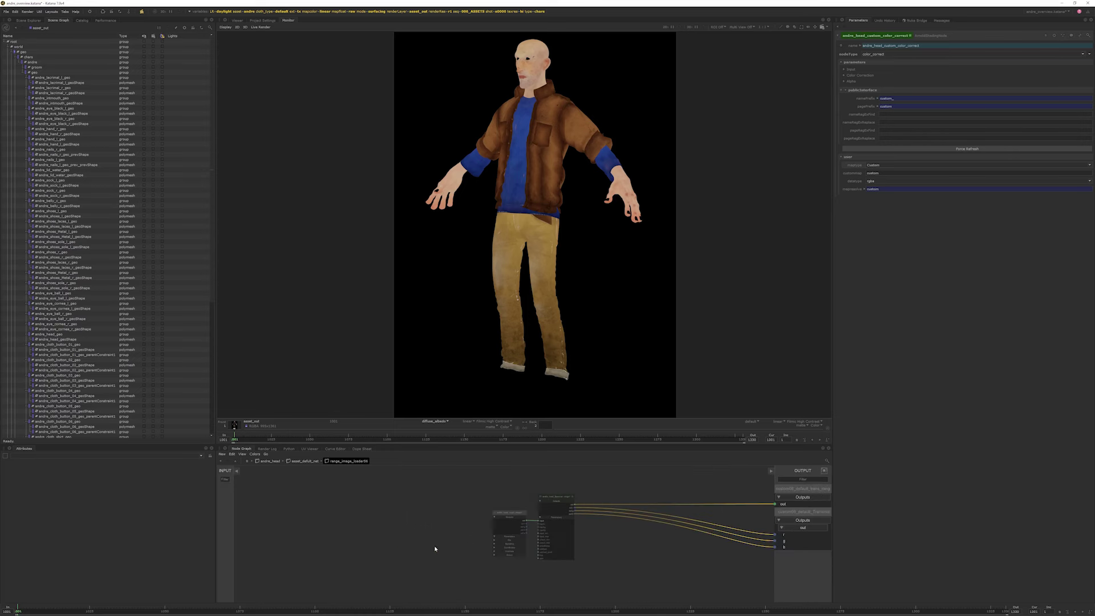
left_click(573, 497)
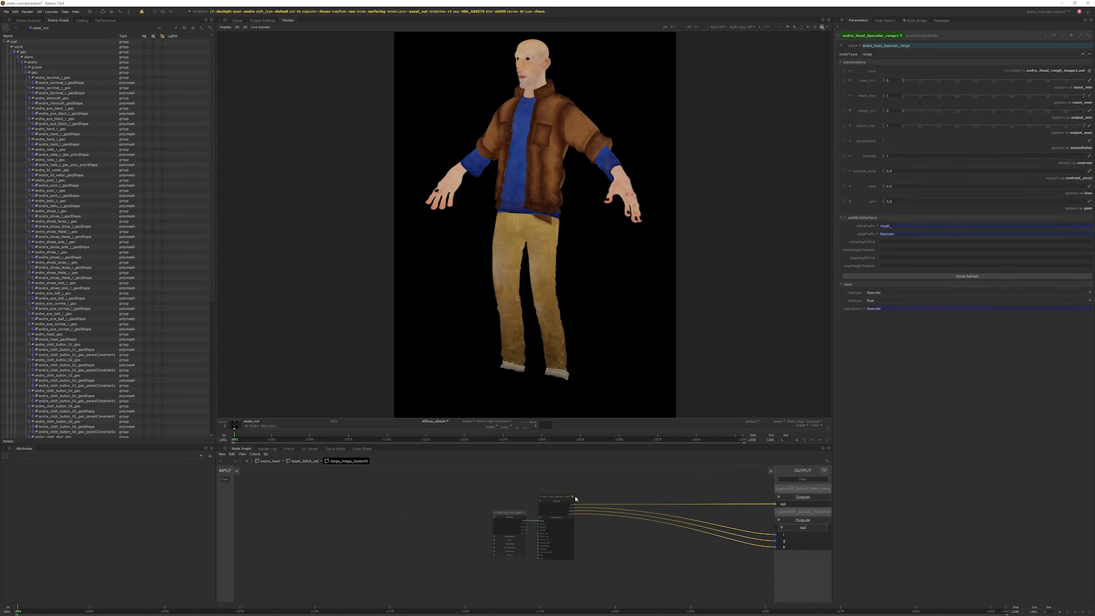
- Set the range node's map type to Custom, using disp as the custom map name
left_click(878, 295)
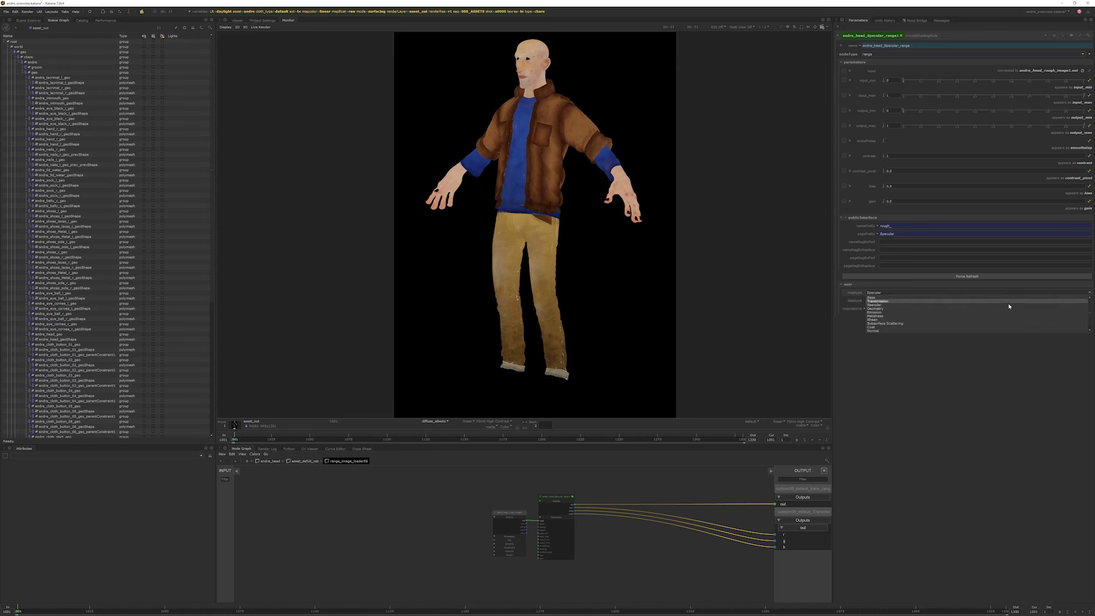
scroll(1090, 310, "down", 1)
left_click(881, 330)
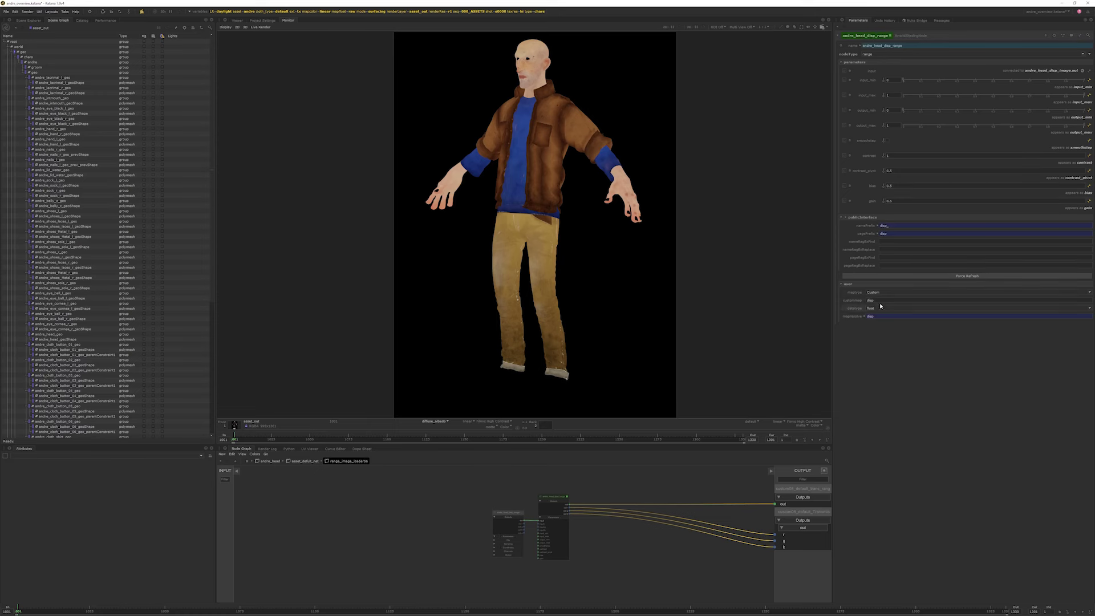
left_click(872, 300)
- Review the project's global graph state variables, including asset, mode, render layer, sequence and type
left_click(341, 12)
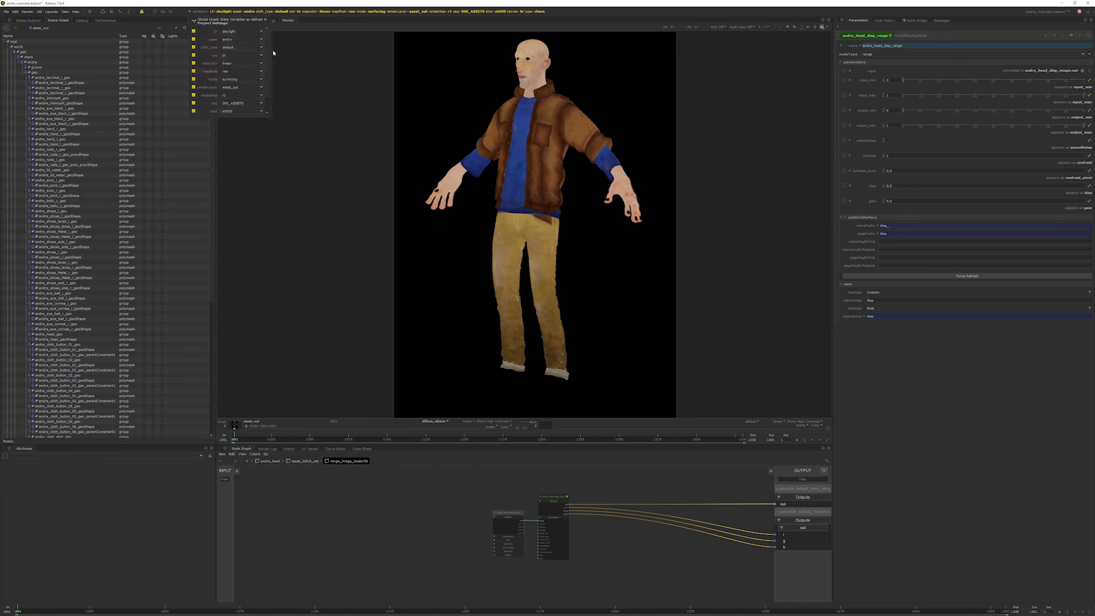
left_click(230, 56)
left_click(222, 11)
scroll(269, 97, "down", 1)
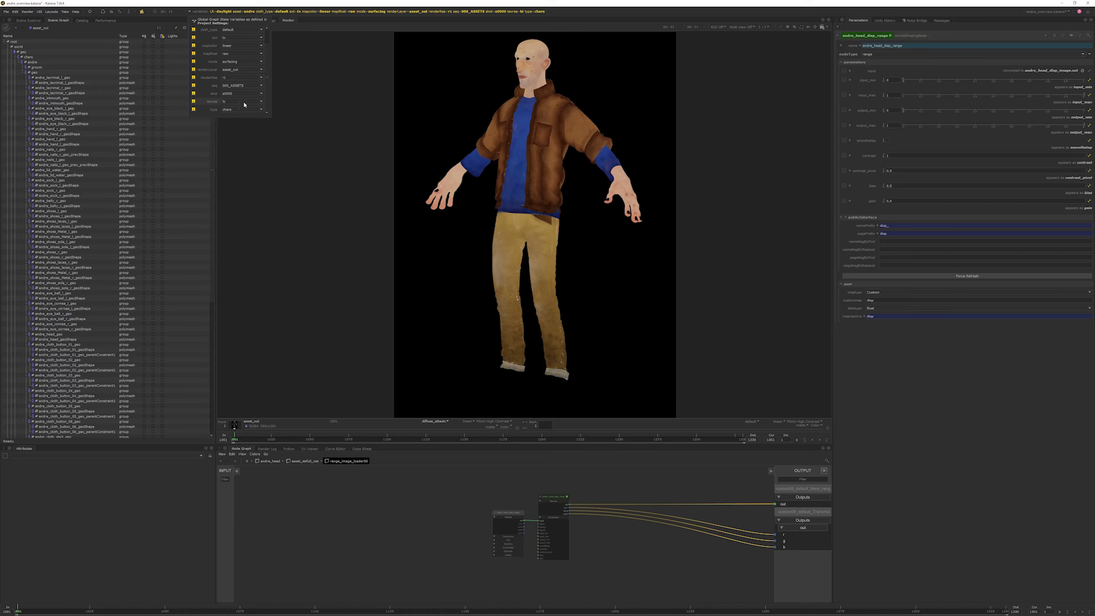
scroll(268, 103, "up", 2)
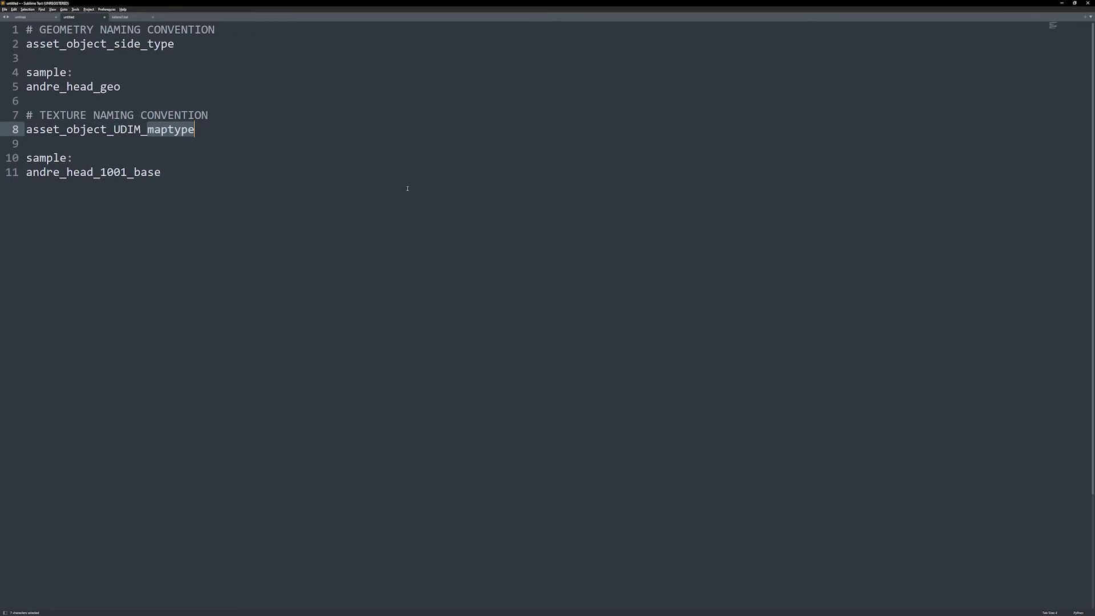
- Switch to katana7.bat and examine the project, type and user.asset parts of the texpath expression
left_click(121, 17)
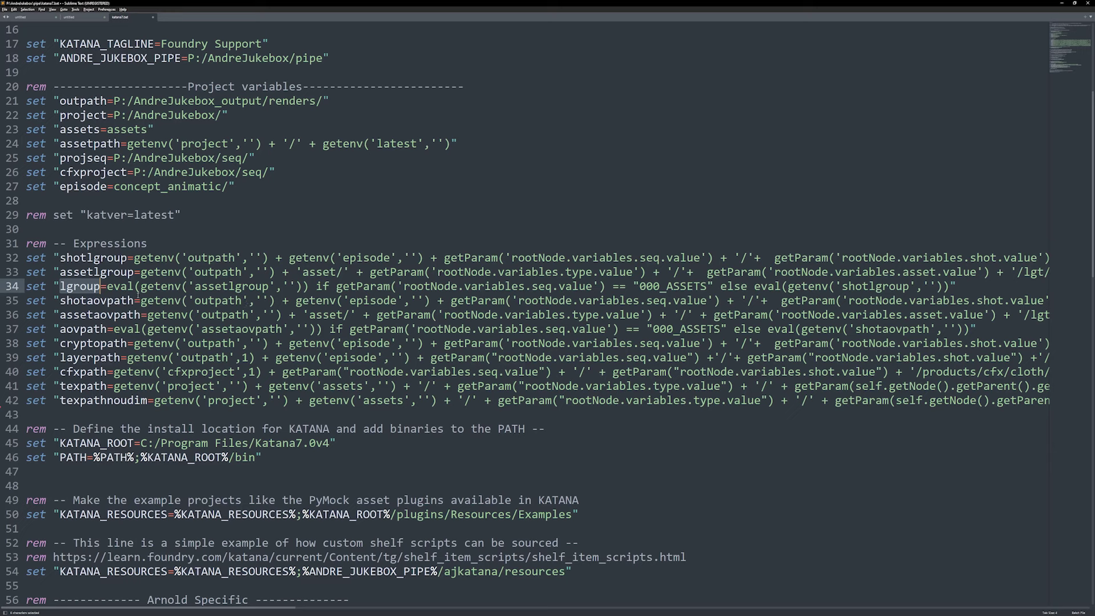
left_click_drag(114, 386, 249, 386)
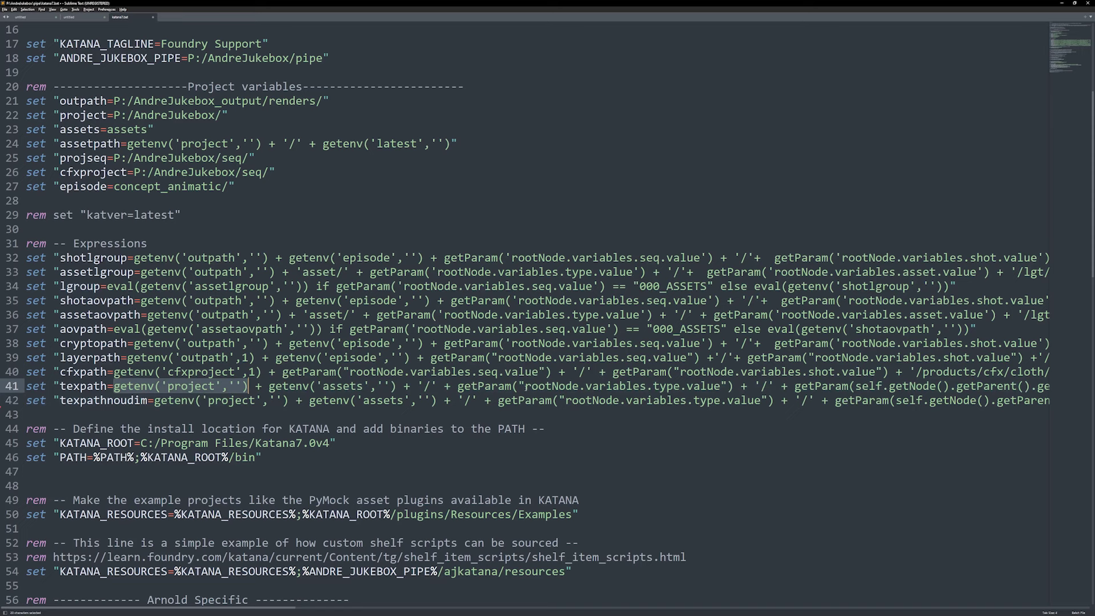
left_click_drag(458, 387, 735, 387)
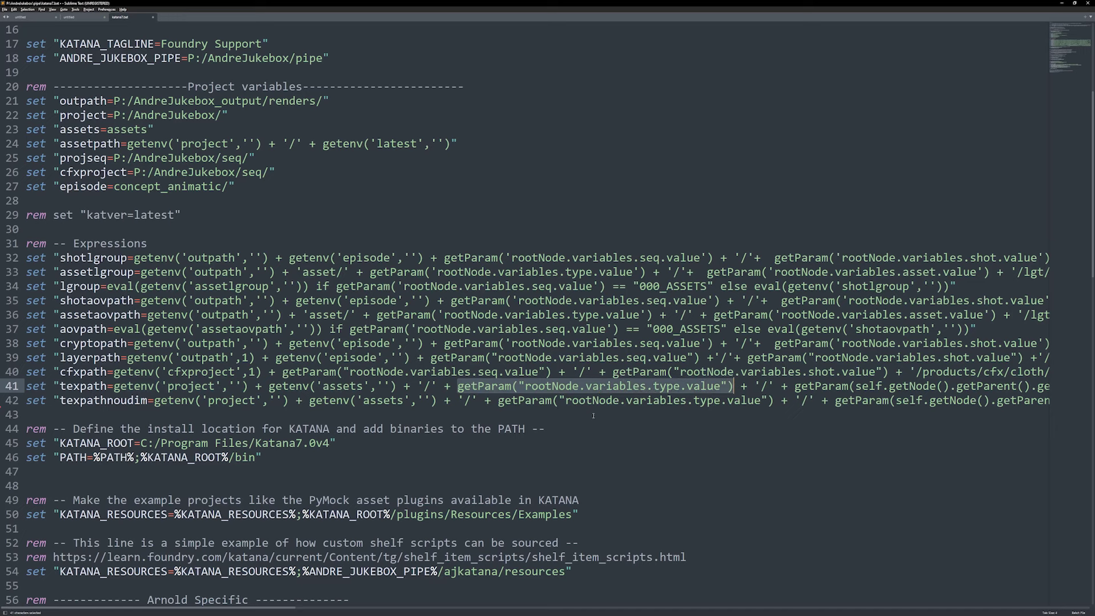
left_click_drag(652, 386, 686, 386)
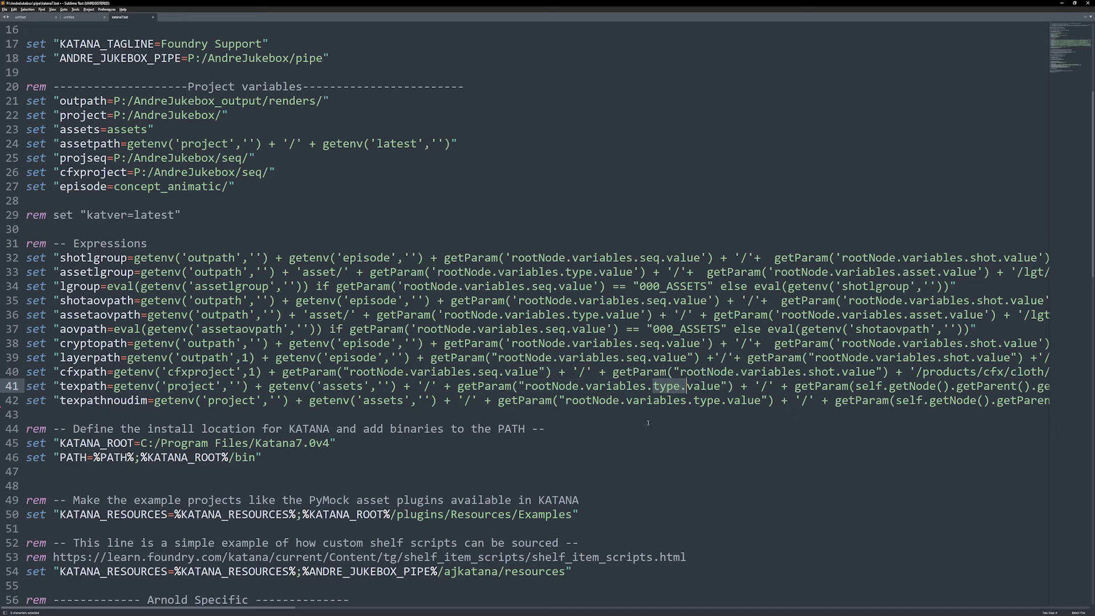
left_click_drag(222, 608, 402, 607)
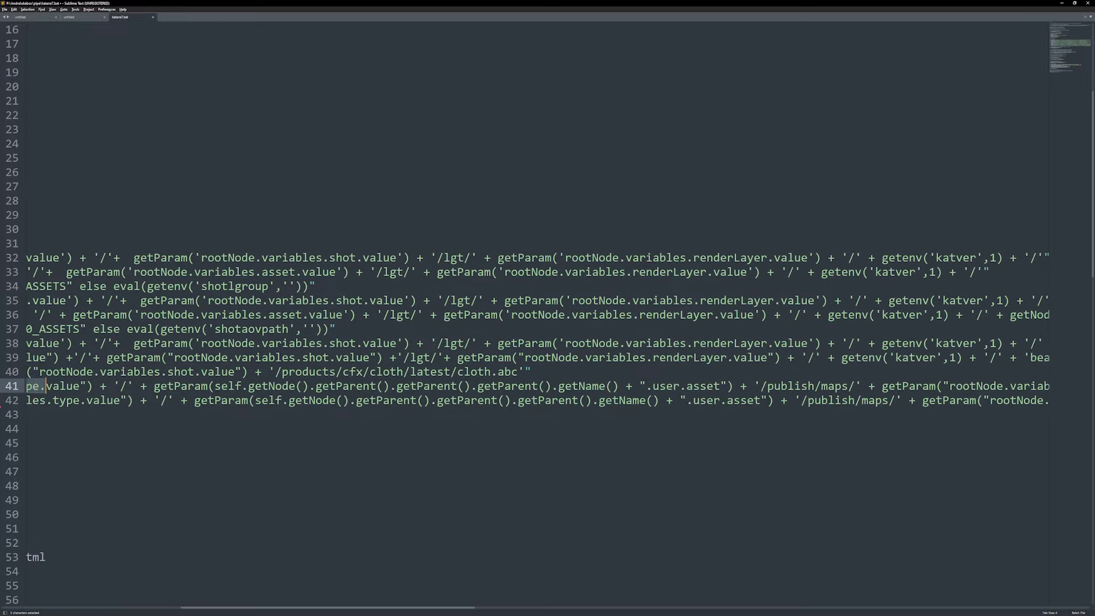
left_click_drag(153, 386, 735, 386)
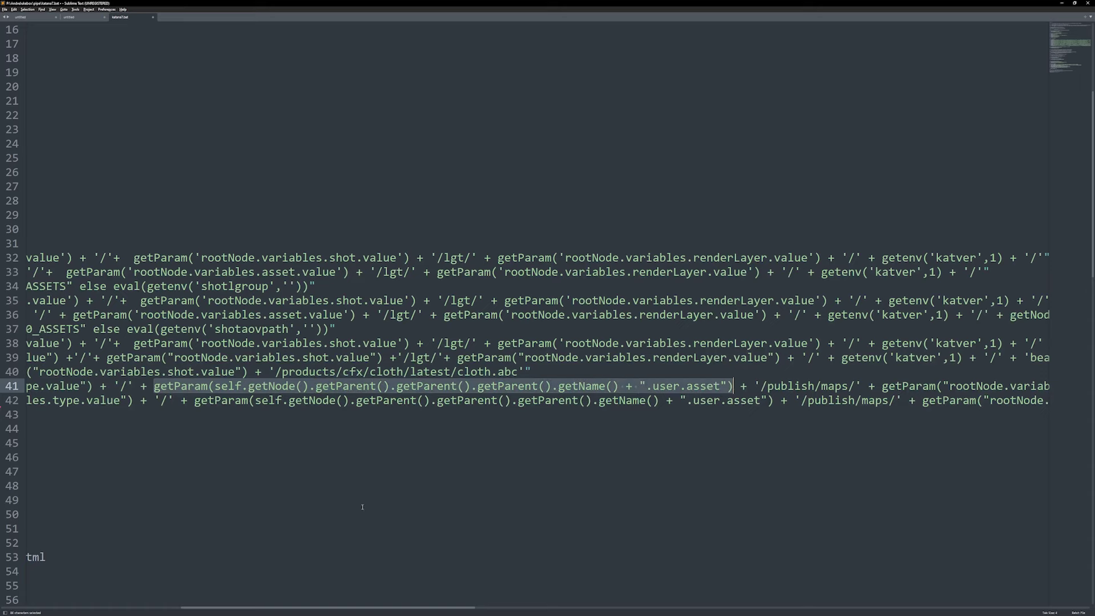
- Examine the /publish/maps/ folder and texres.value parts of the texpath expression
left_click_drag(202, 607, 342, 608)
left_click_drag(266, 386, 363, 387)
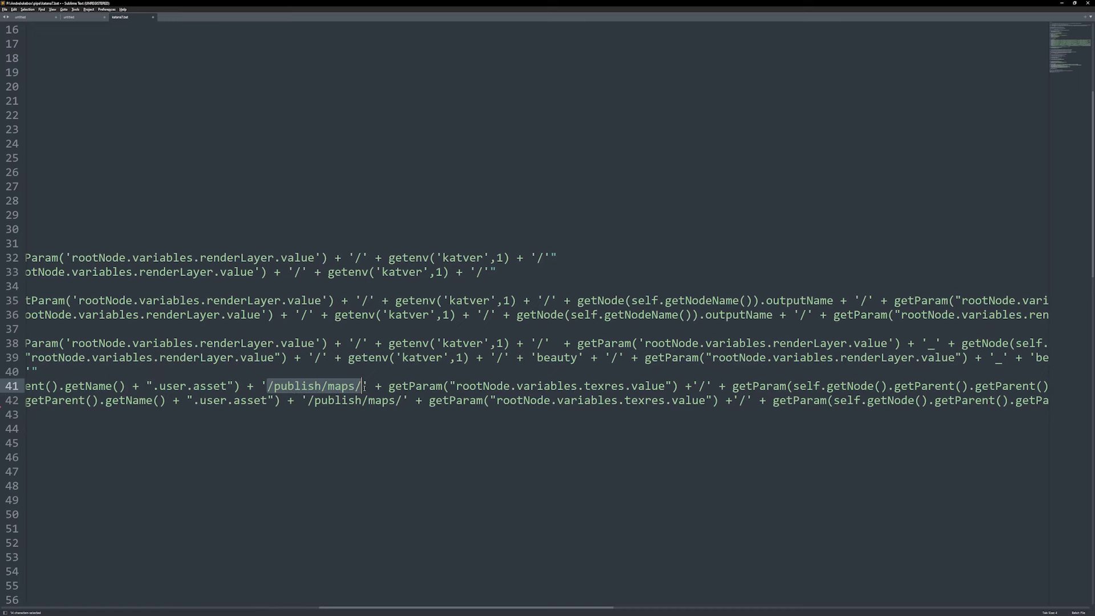
scroll(376, 581, "right", 6)
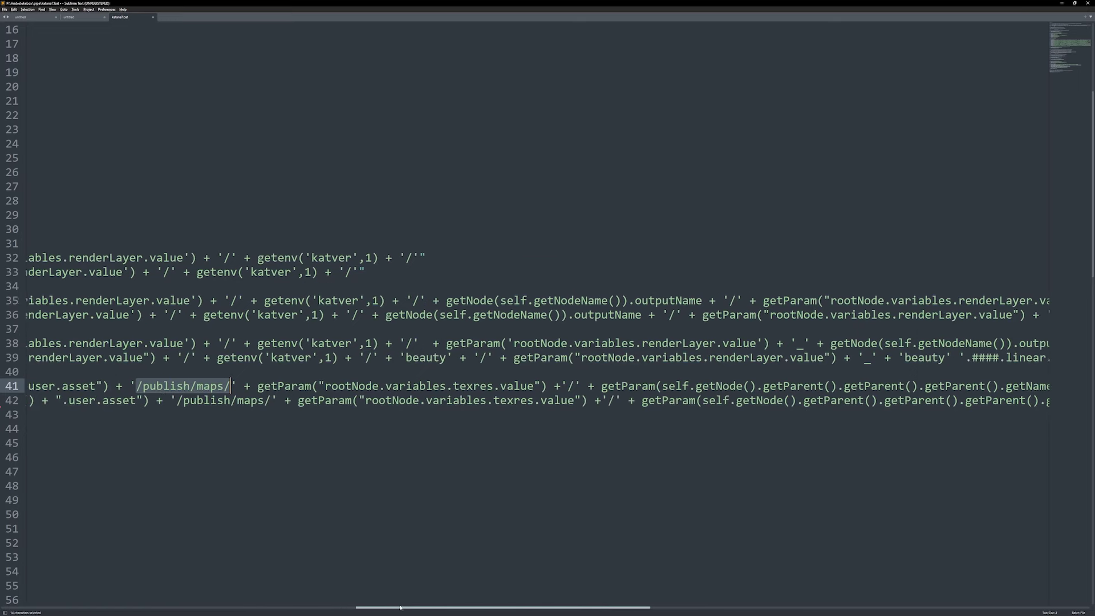
left_click_drag(393, 386, 468, 386)
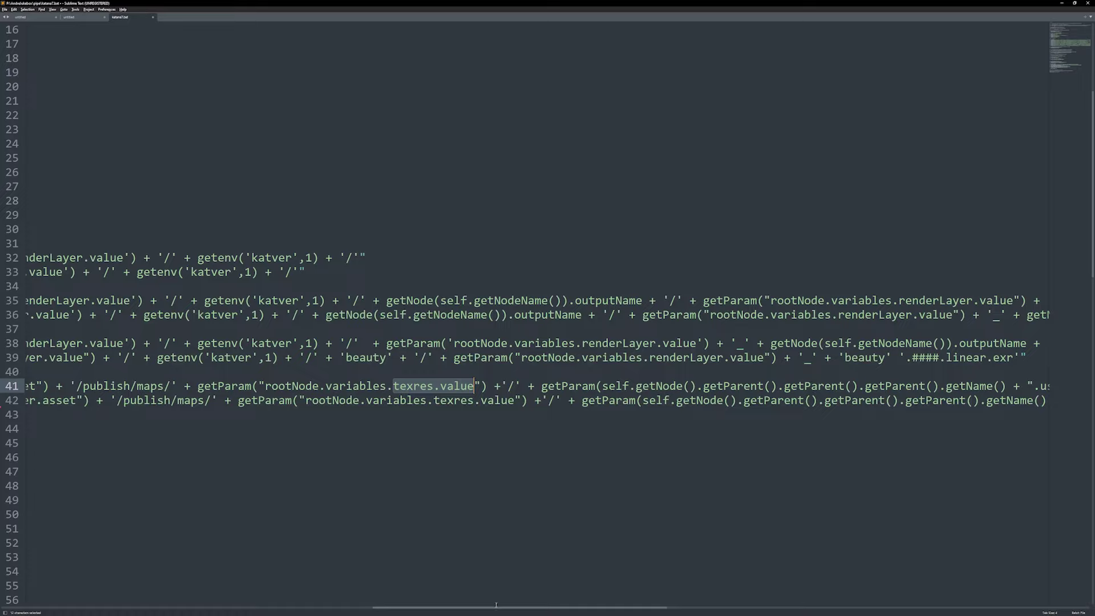
left_click_drag(495, 607, 215, 608)
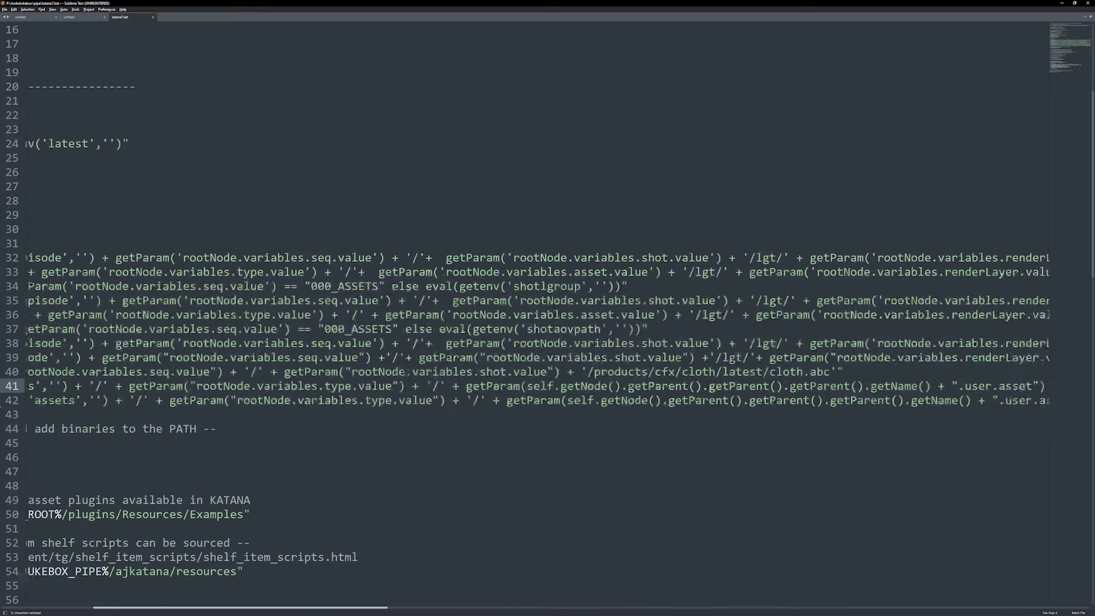
scroll(167, 519, "left", 8)
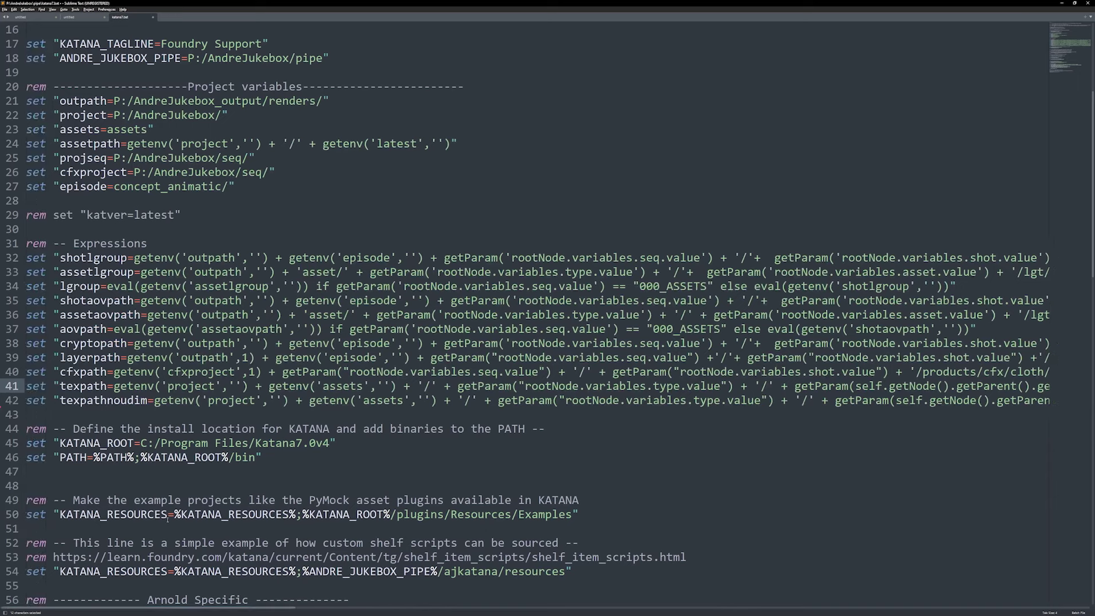
- Compare the texpathnoudim expression's _1001_ segment with the _<UDIM>_ segment of texpath
left_click(59, 400)
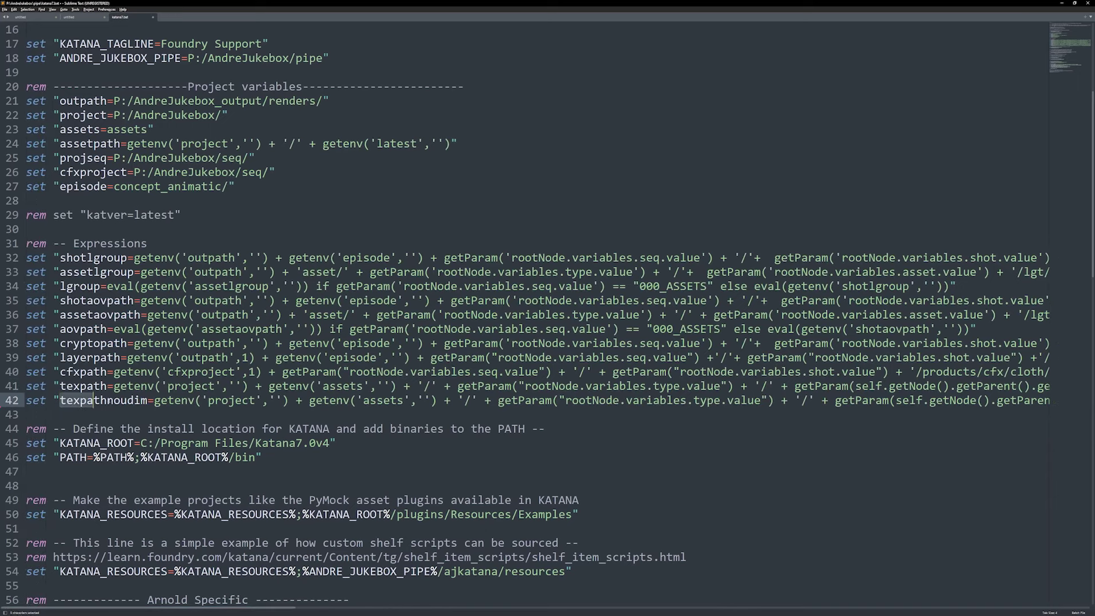
left_click(154, 400)
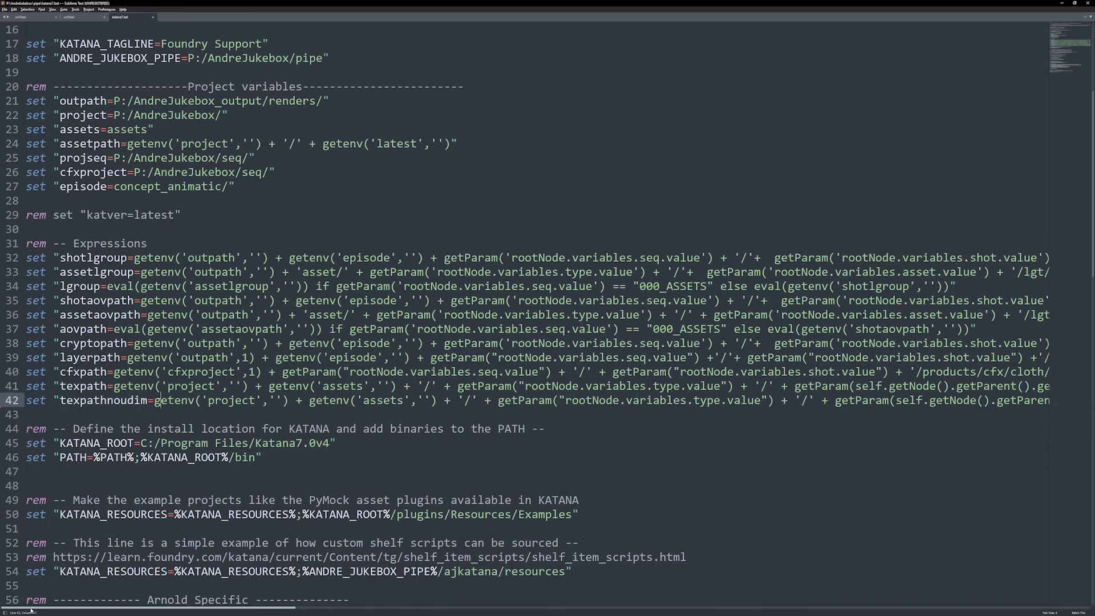
left_click_drag(36, 612, 821, 613)
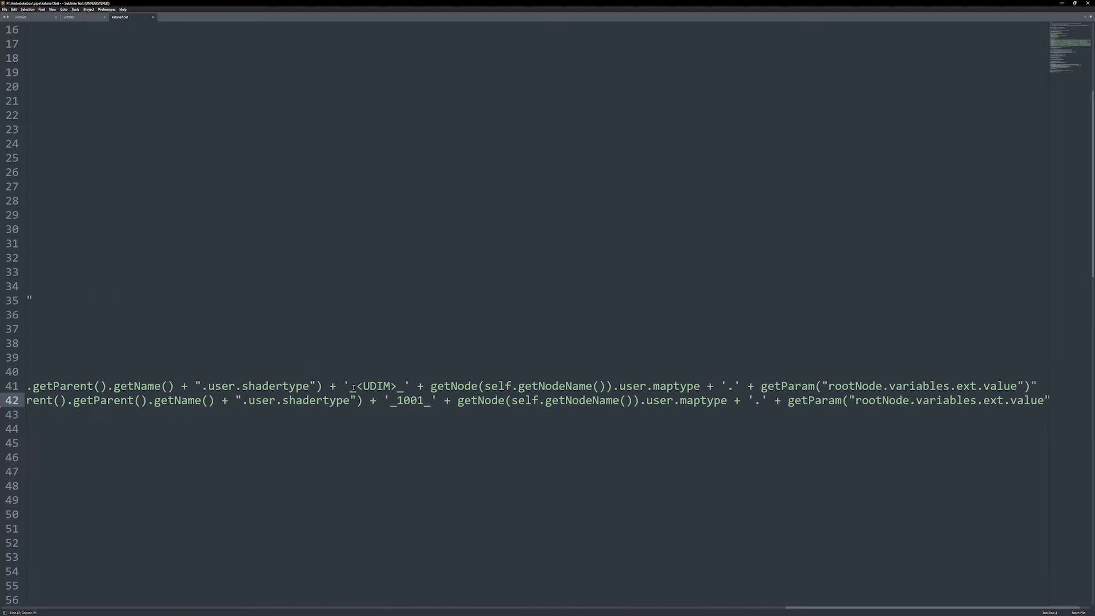
left_click_drag(354, 388, 403, 388)
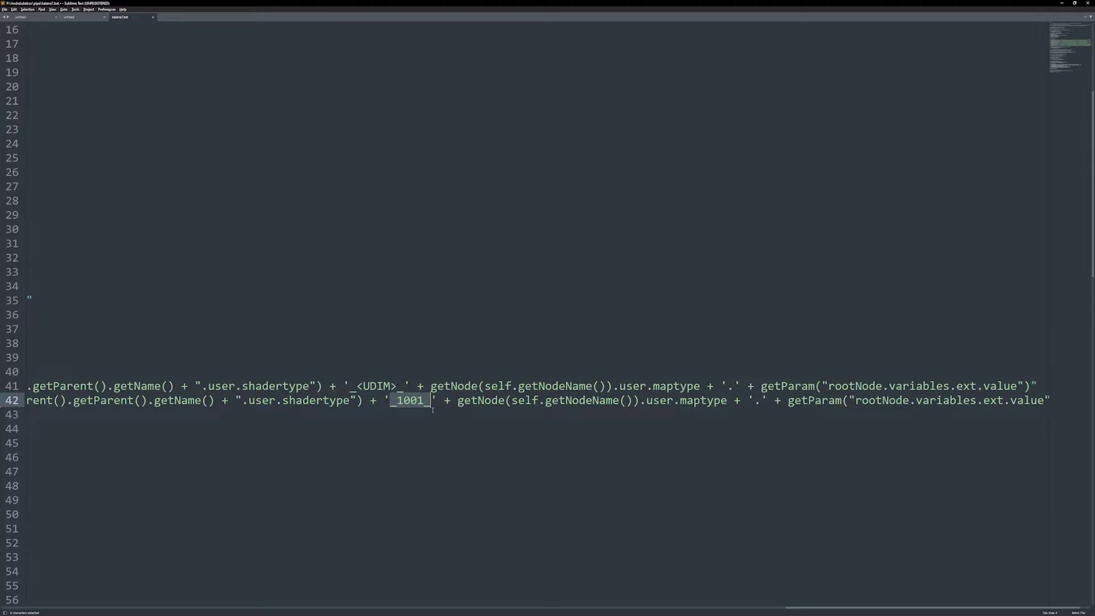
left_click(444, 444)
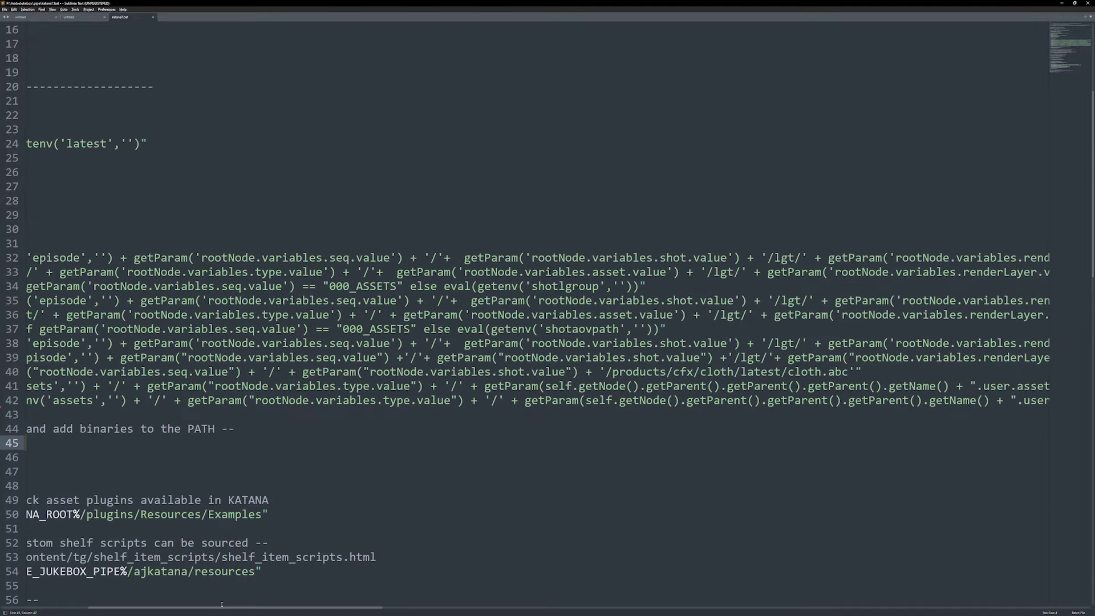
- Review the fixed 1001 tile number in the texpathnoudim expression once more and return to the start of the lines
left_click_drag(256, 608, 947, 581)
left_click_drag(415, 400, 456, 401)
left_click(442, 402)
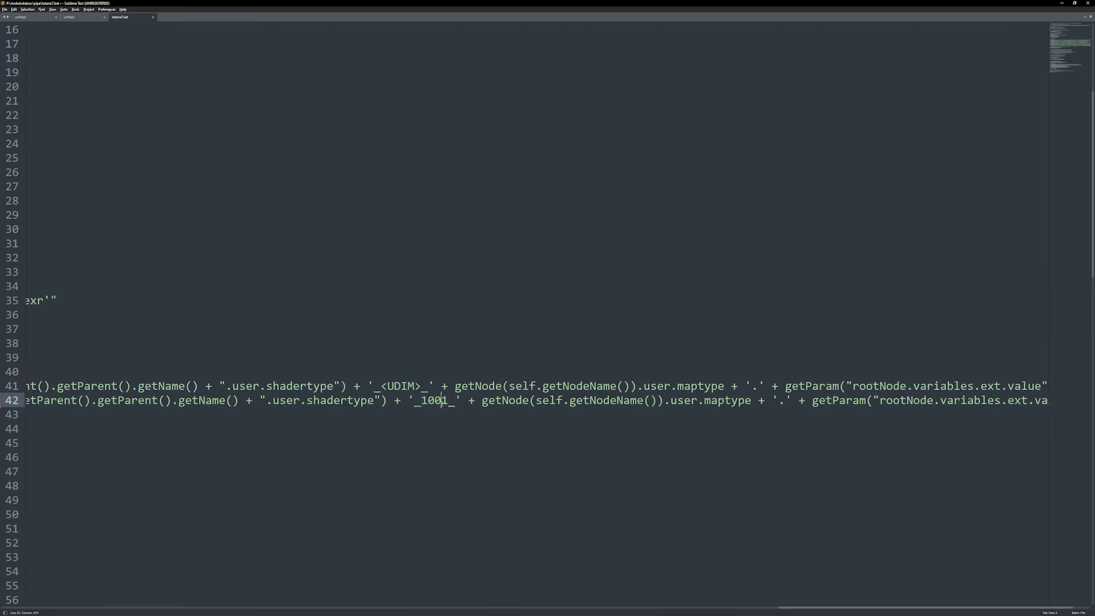
left_click_drag(422, 401, 449, 401)
left_click(448, 403)
left_click_drag(422, 401, 450, 403)
scroll(872, 599, "left", 15)
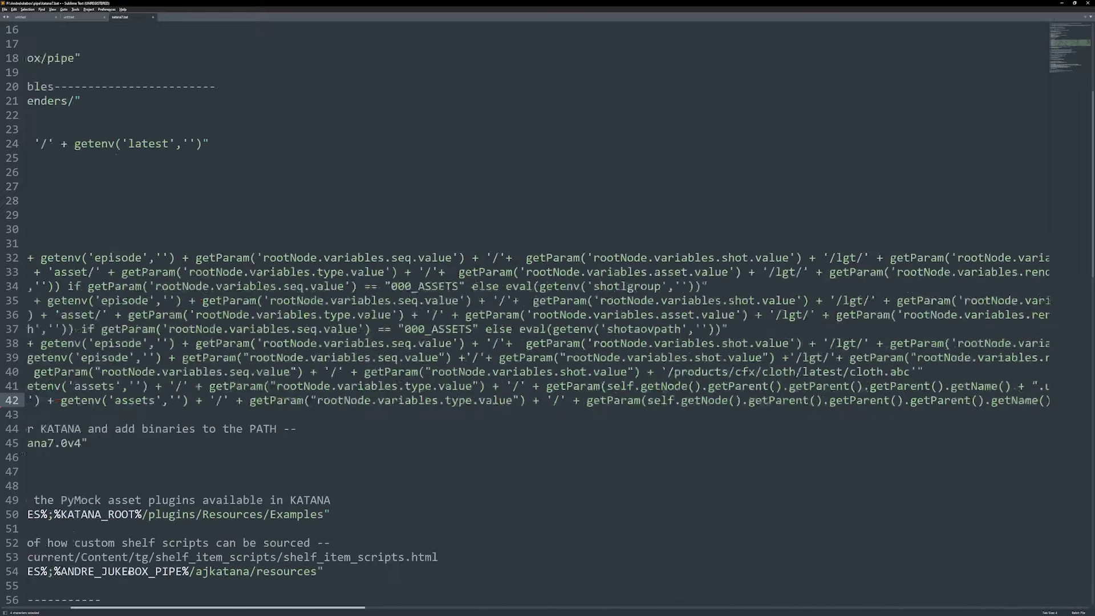
scroll(27, 553, "left", 5)
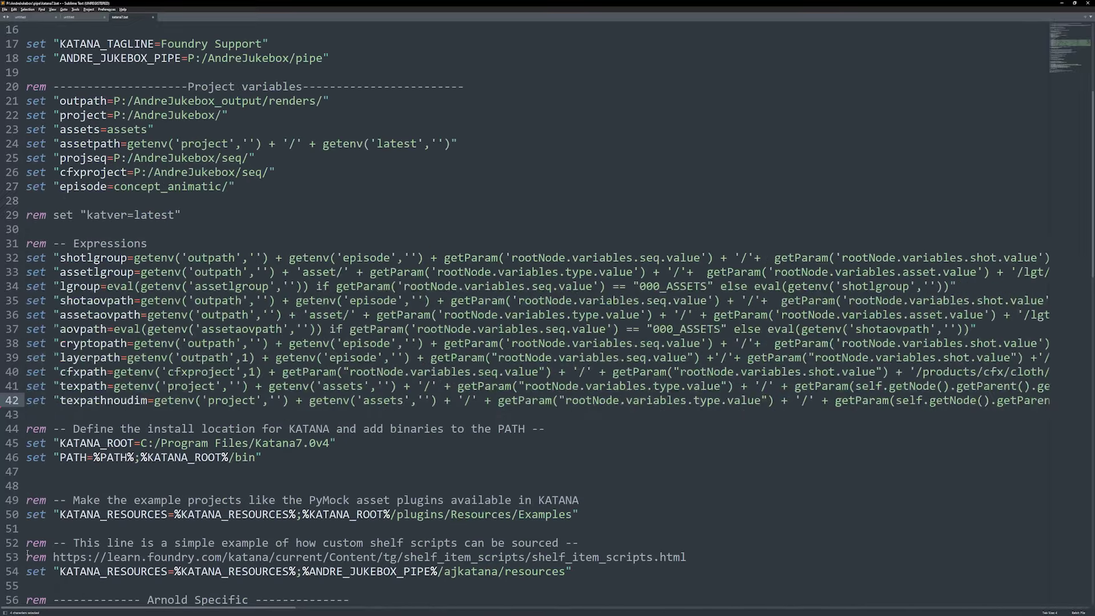
- Switch back to Katana and navigate out of the range image loader group
left_click(1061, 5)
middle_click_drag(606, 571, 439, 562)
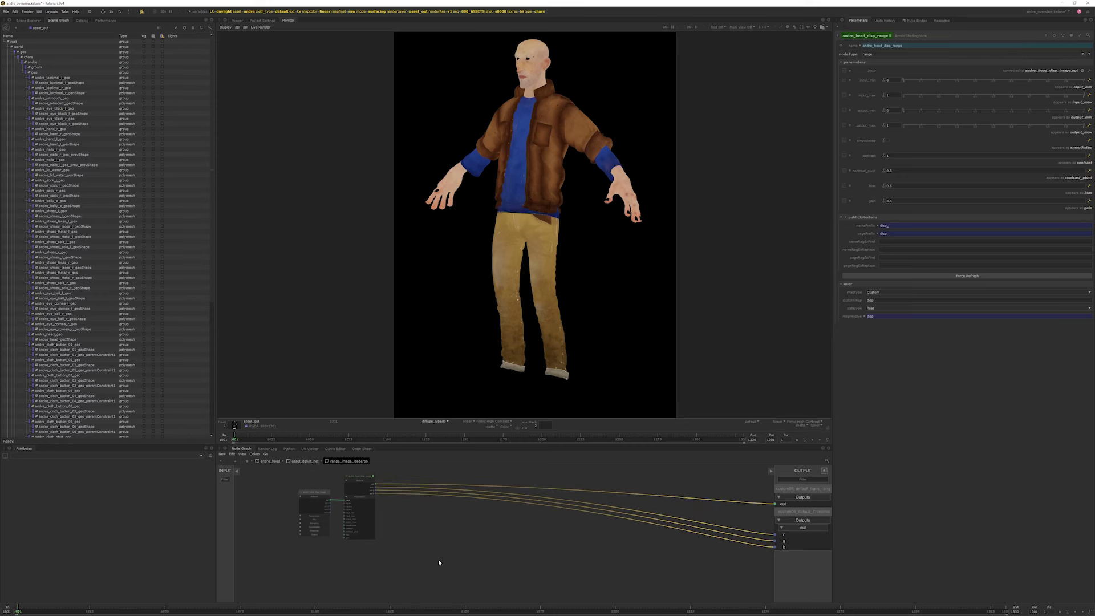
left_click(247, 462)
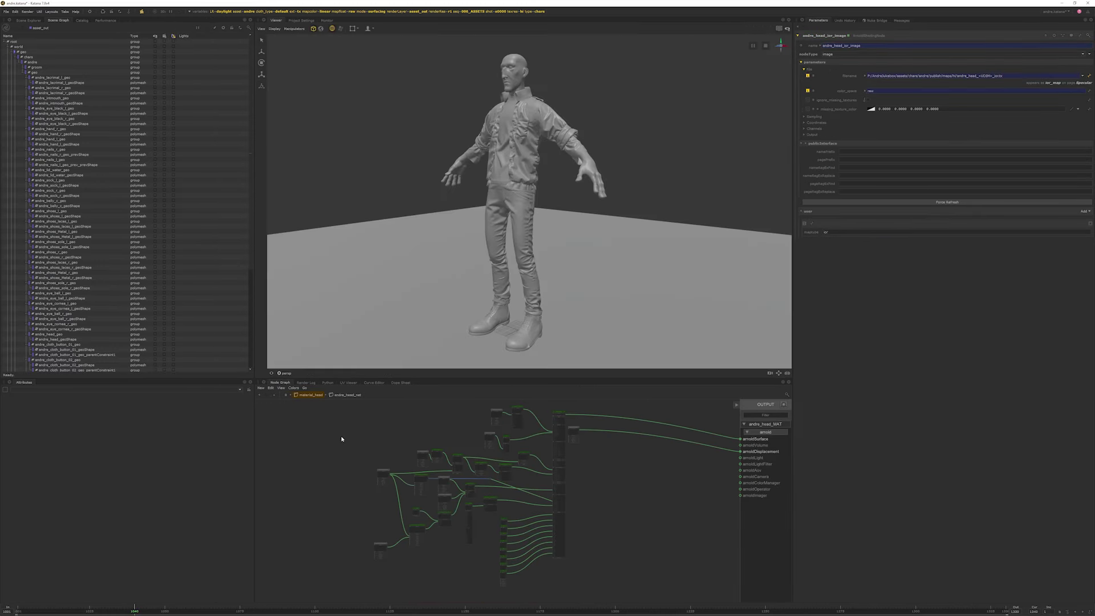
- Examine the hand-built head material network, including its roughness, IOR and subsurface branches into the Arnold surface shader
middle_click_drag(342, 439, 366, 439)
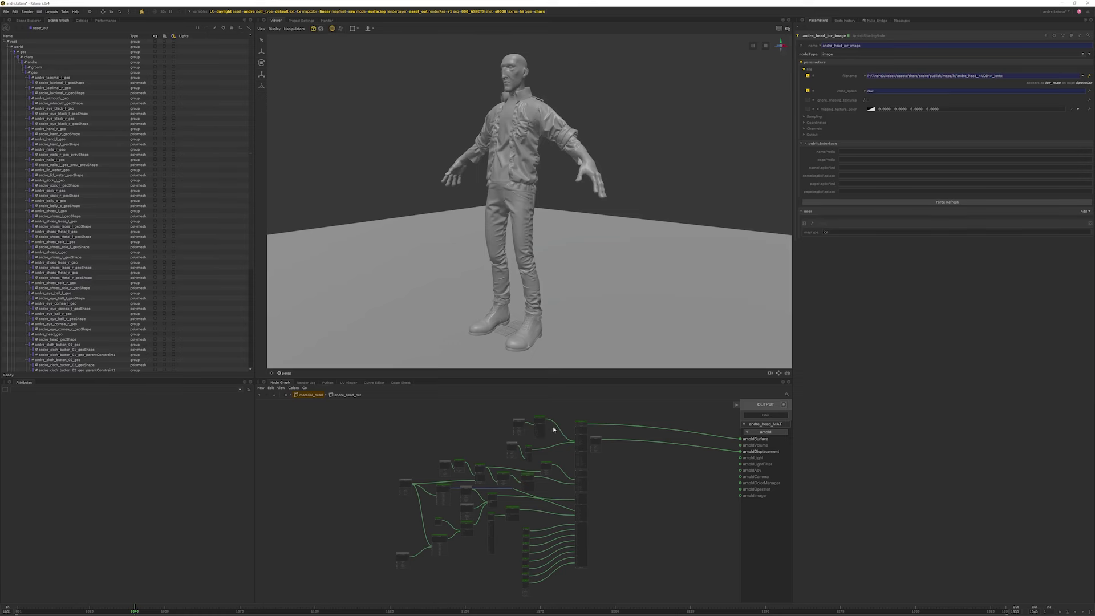
scroll(422, 485, "up", 2)
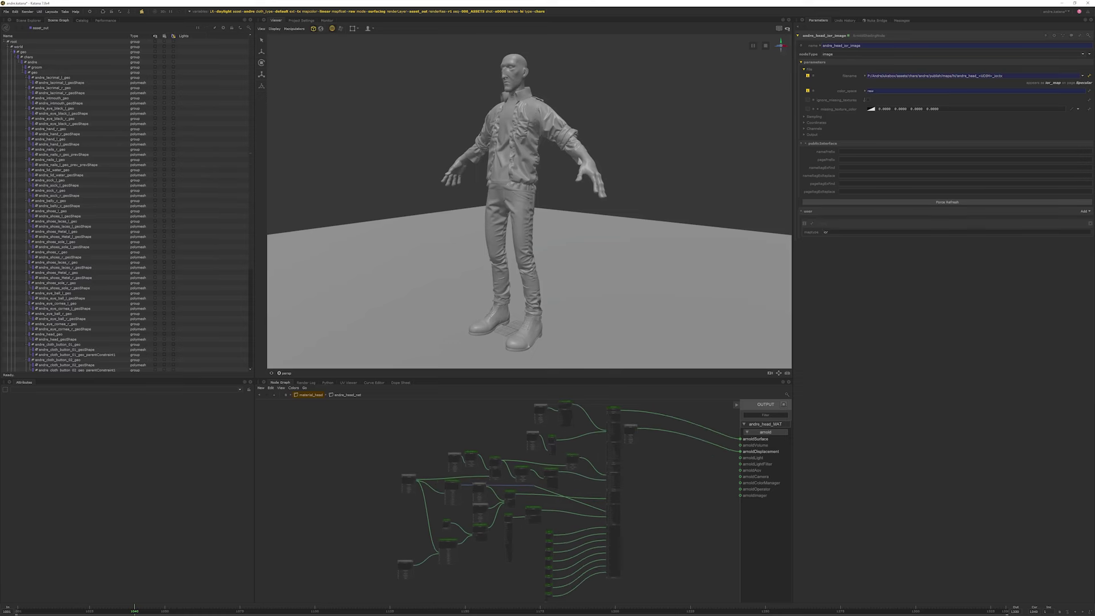
middle_click_drag(446, 471, 444, 439)
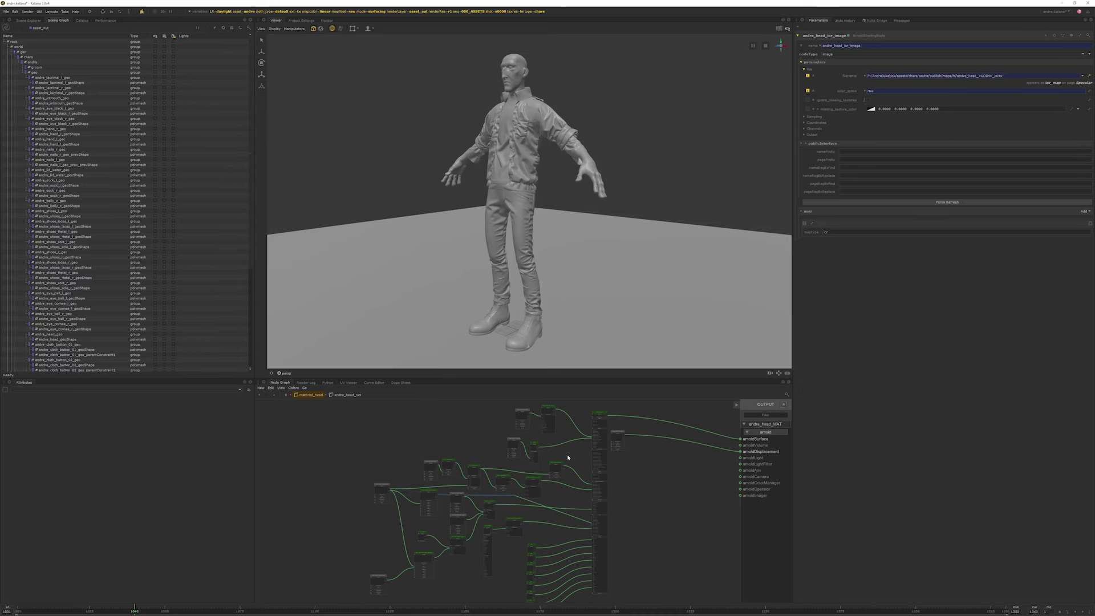
scroll(532, 439, "up", 5)
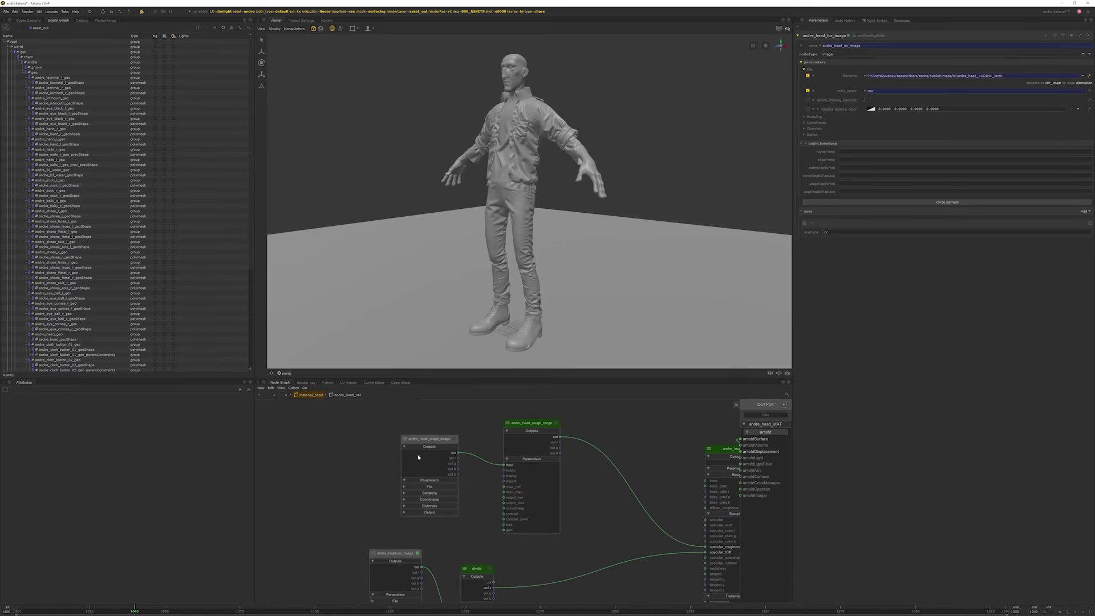
middle_click_drag(356, 445, 342, 402)
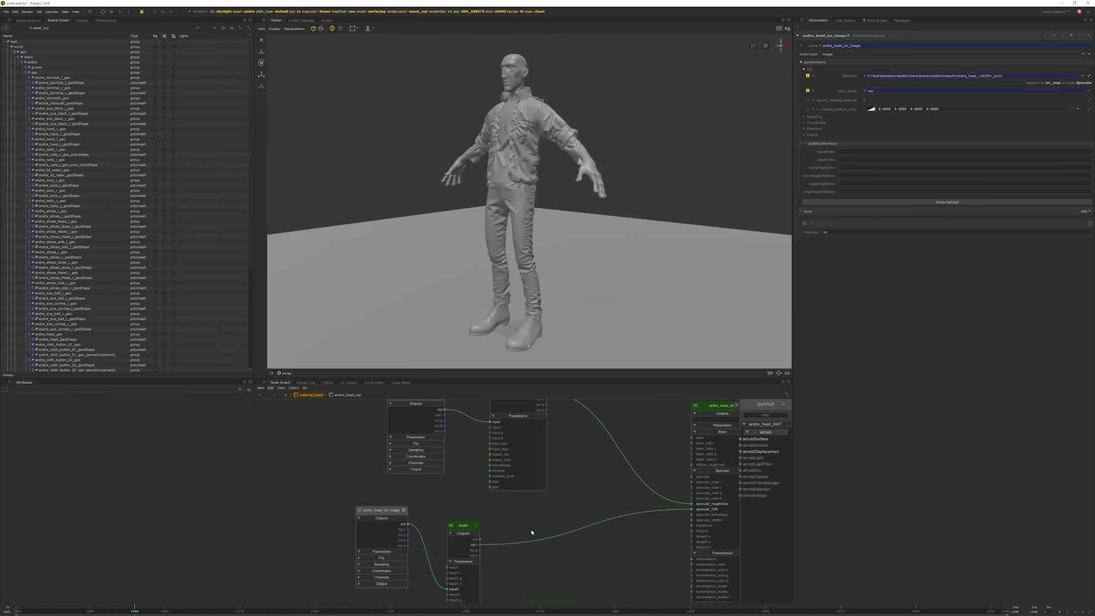
scroll(531, 532, "down", 5)
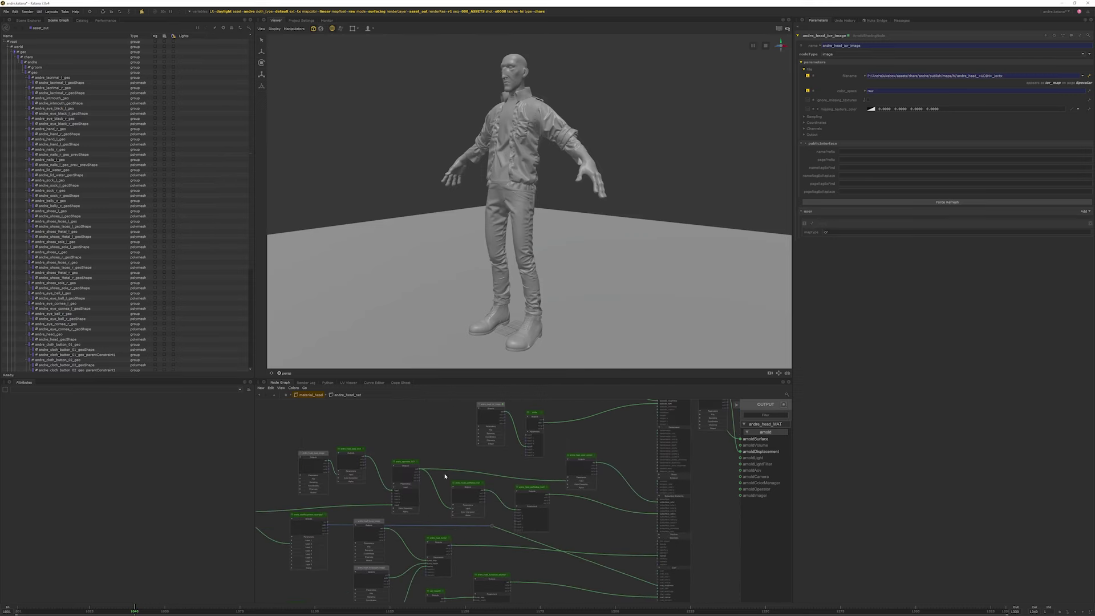
middle_click_drag(555, 513, 572, 535)
scroll(545, 481, "up", 2)
scroll(553, 508, "up", 2)
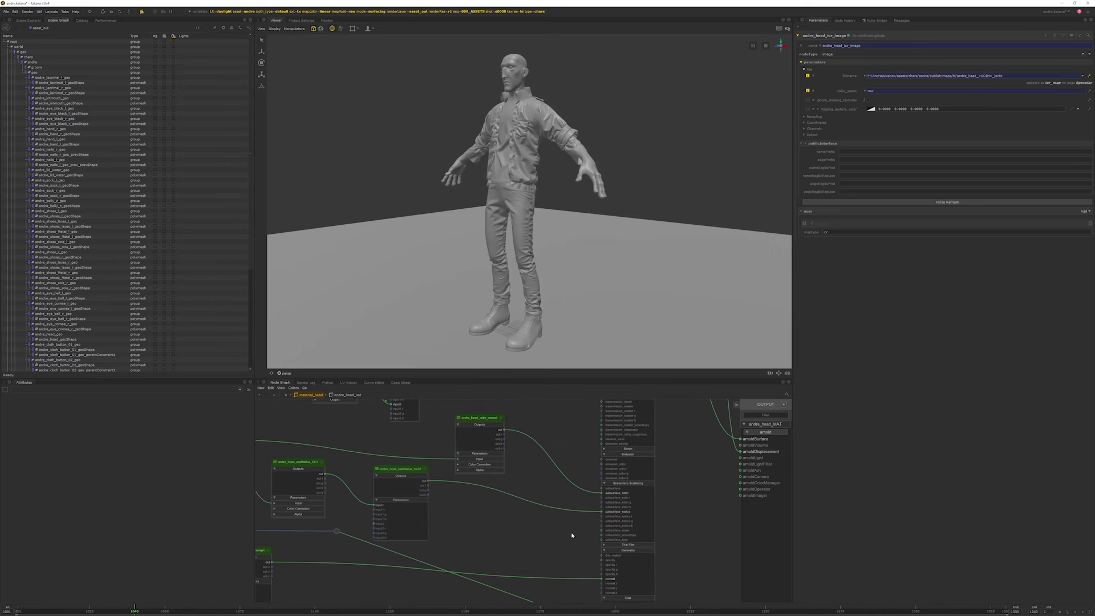
middle_click_drag(447, 529, 452, 425)
scroll(451, 424, "down", 2)
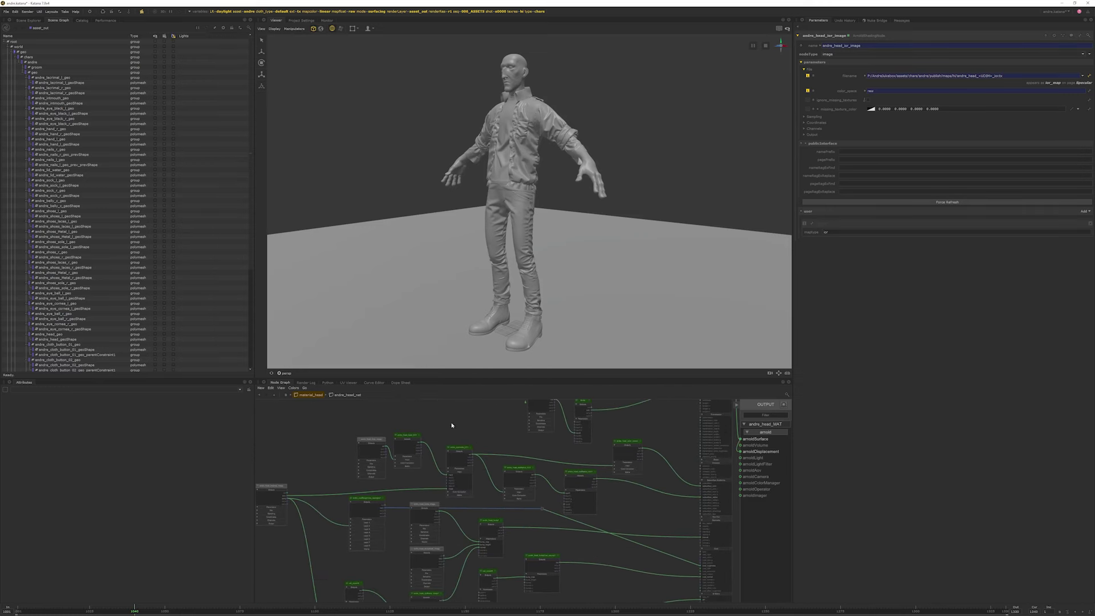
- Display the parameters of the face mask image node feeding the coatRoughness layer node, and trace its connections through the network
scroll(382, 468, "up", 5)
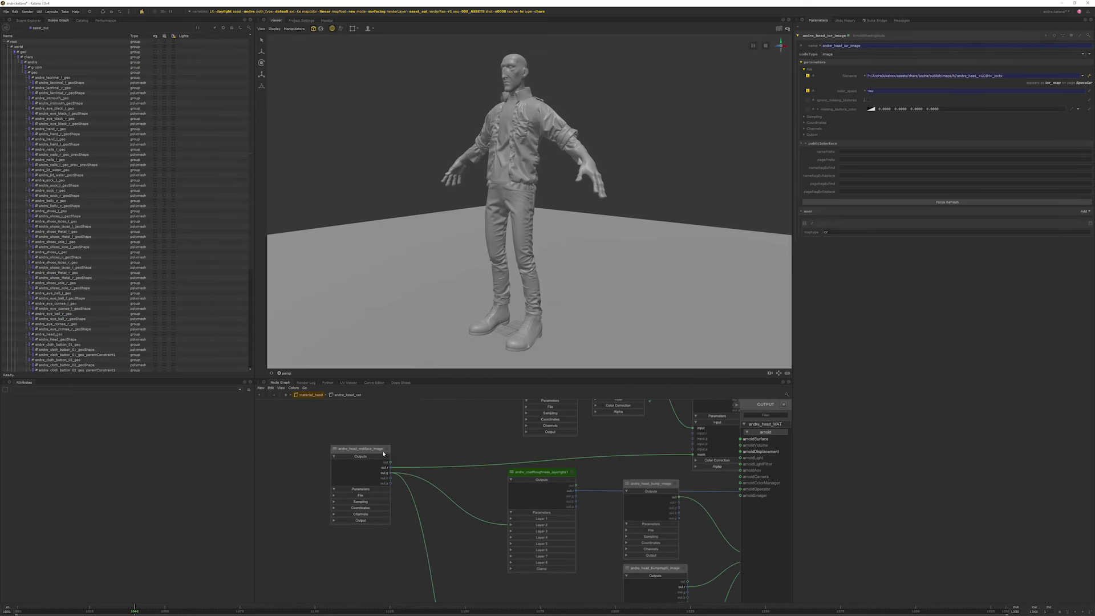
left_click(387, 448)
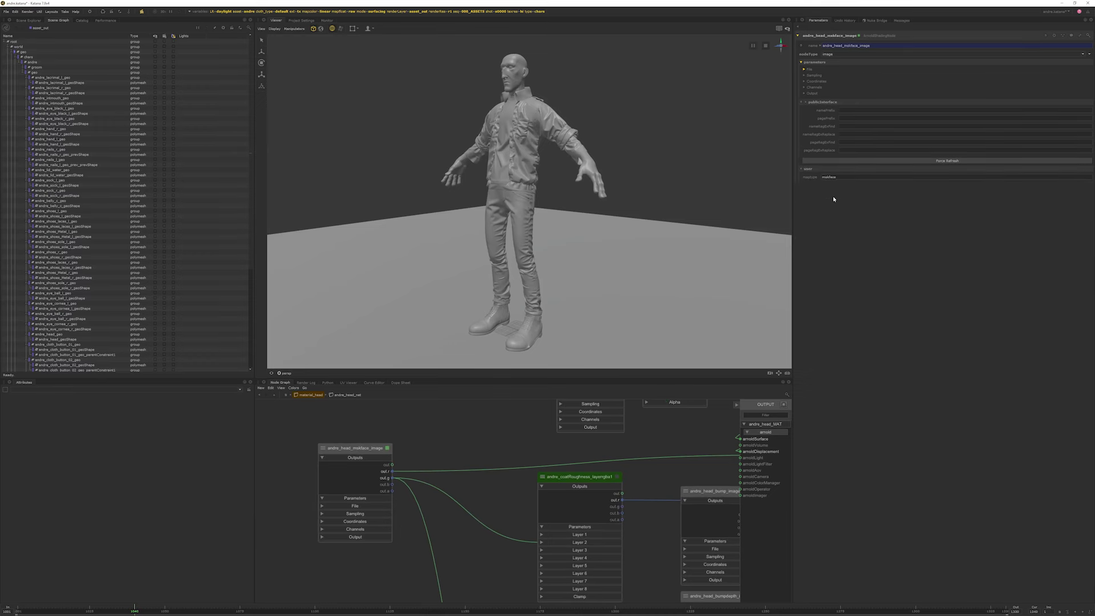
scroll(383, 506, "down", 5)
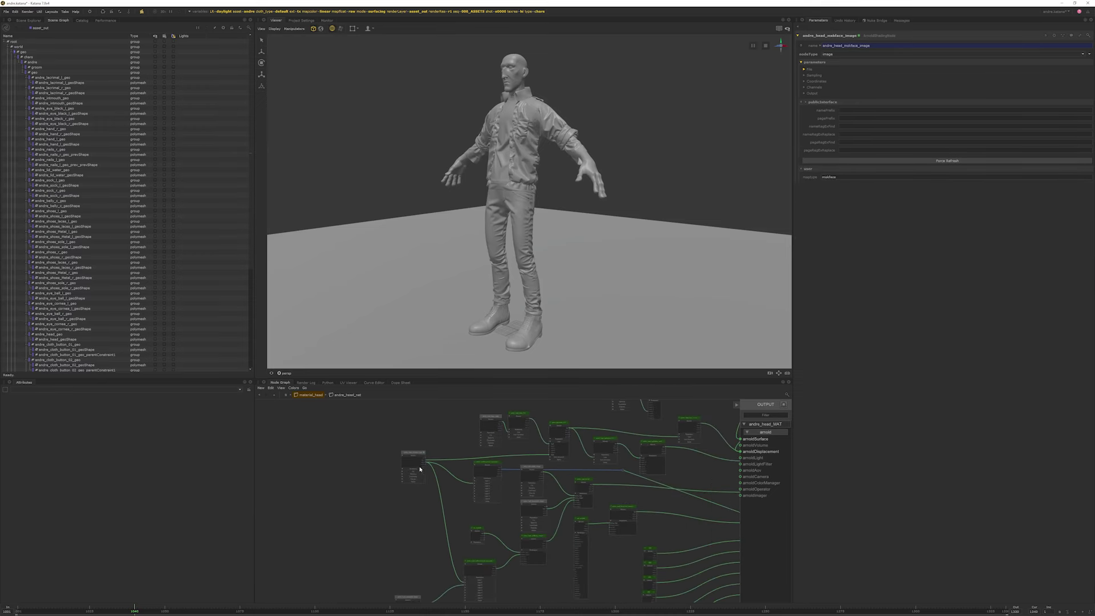
scroll(420, 465, "up", 3)
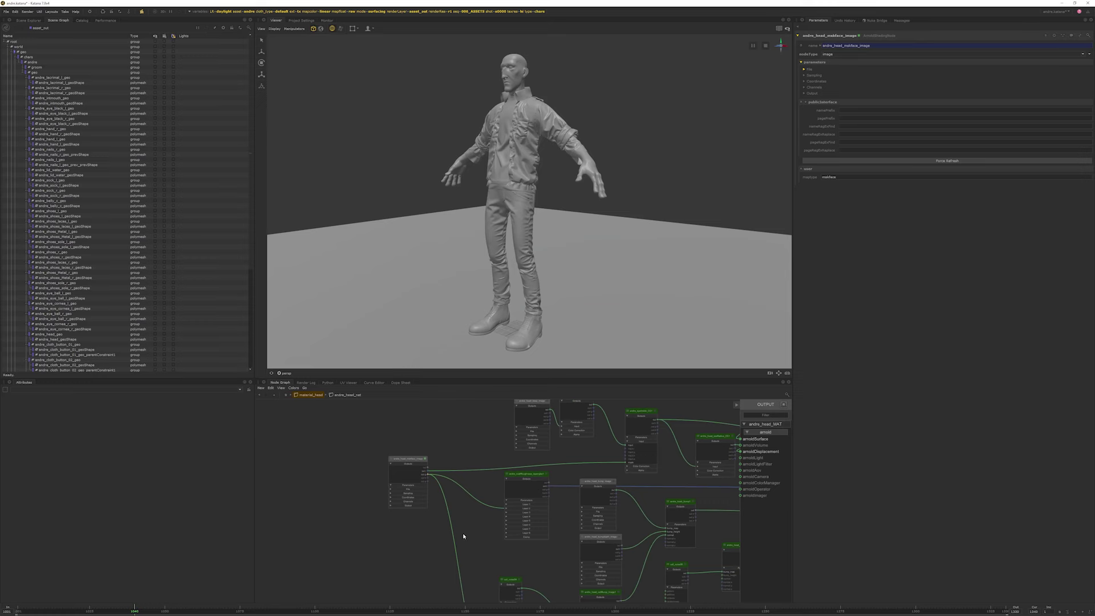
scroll(461, 548, "down", 3)
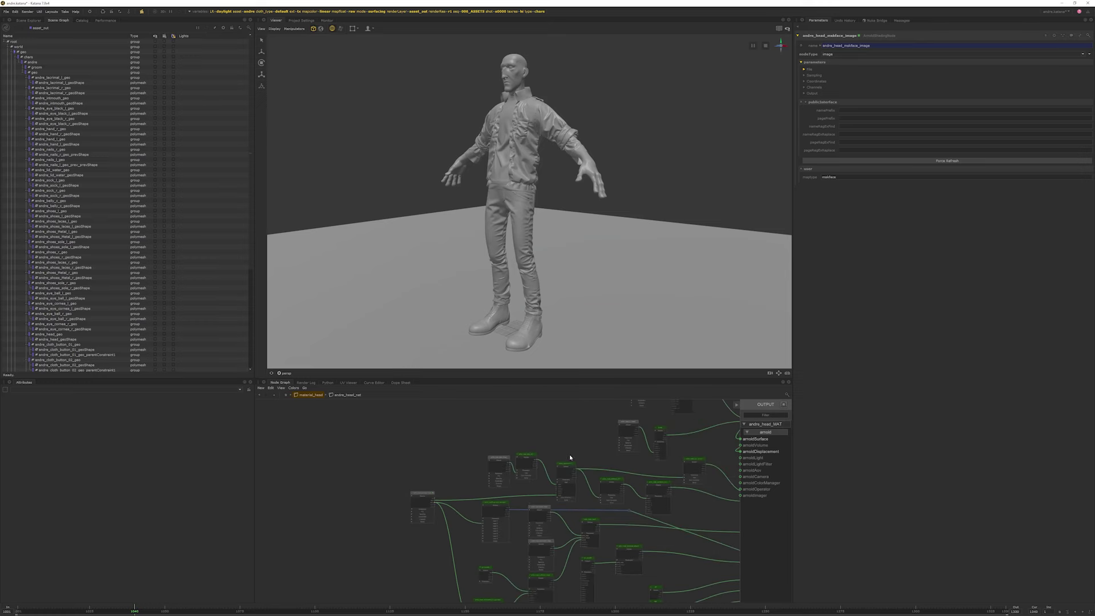
scroll(581, 462, "up", 3)
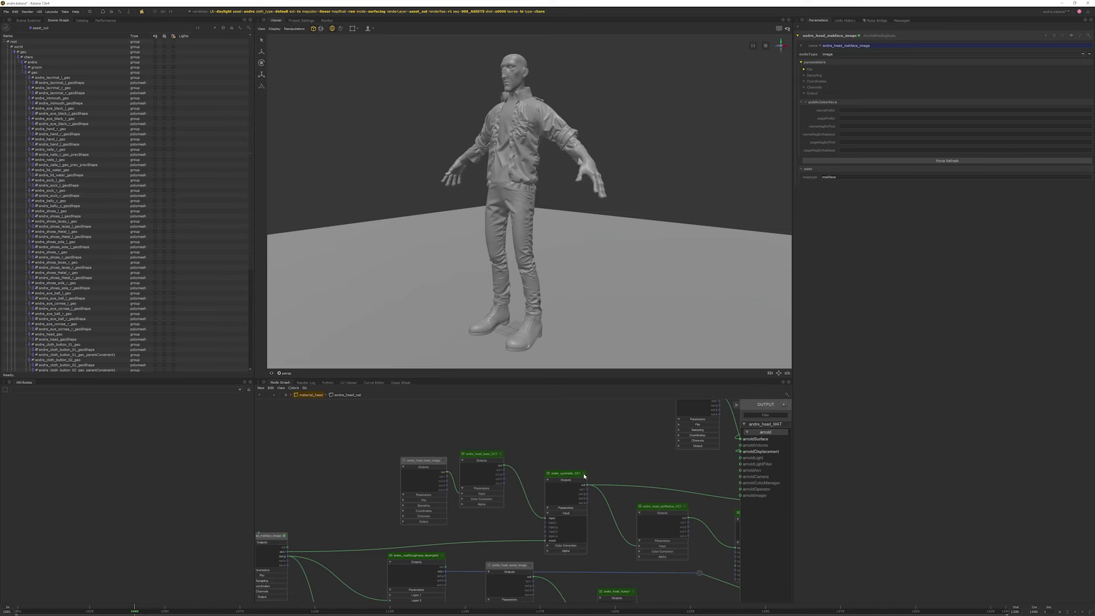
- Display the colour correction parameters of the color_correct node that receives the head's base colour branch
left_click(583, 475)
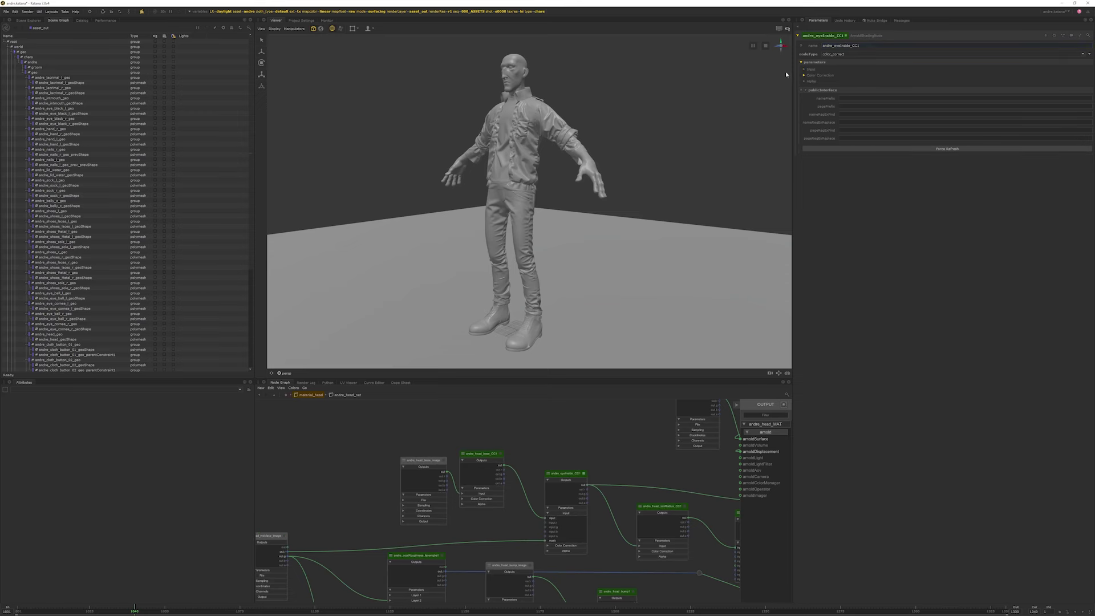
left_click(813, 75)
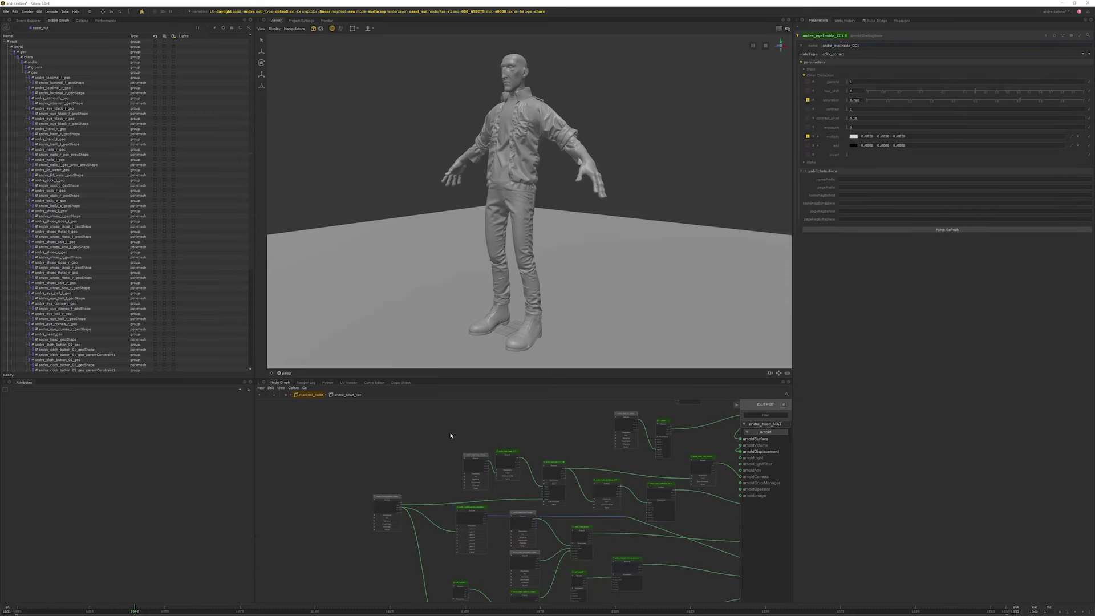
- Leave the head material network and browse the stack of material groups down to the cloth, socks and belly materials
left_click(311, 394)
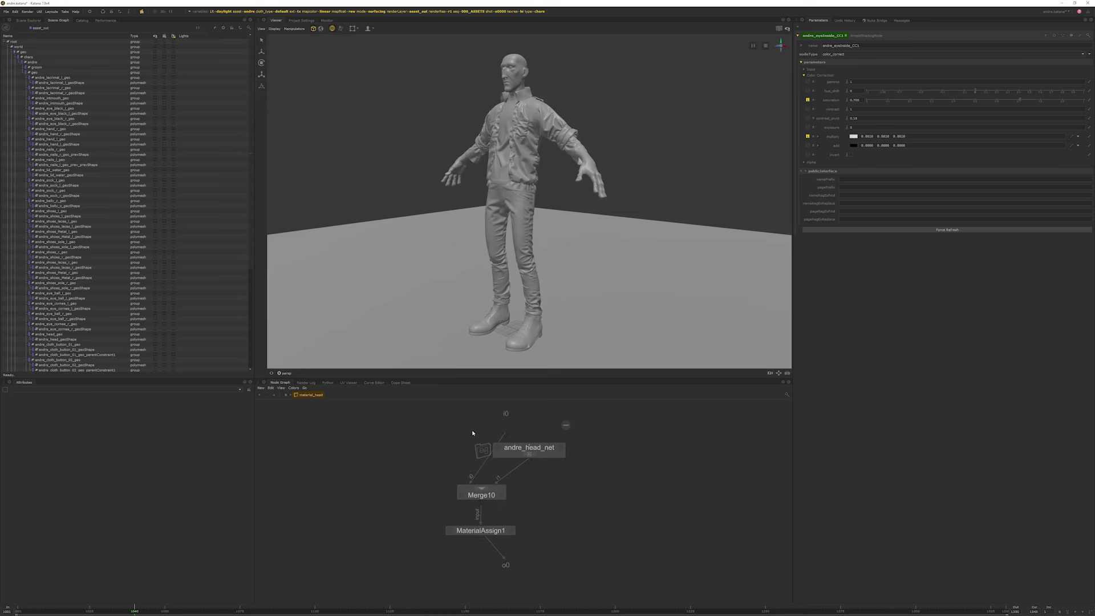
left_click(286, 394)
scroll(627, 505, "down", 5)
scroll(583, 482, "up", 3)
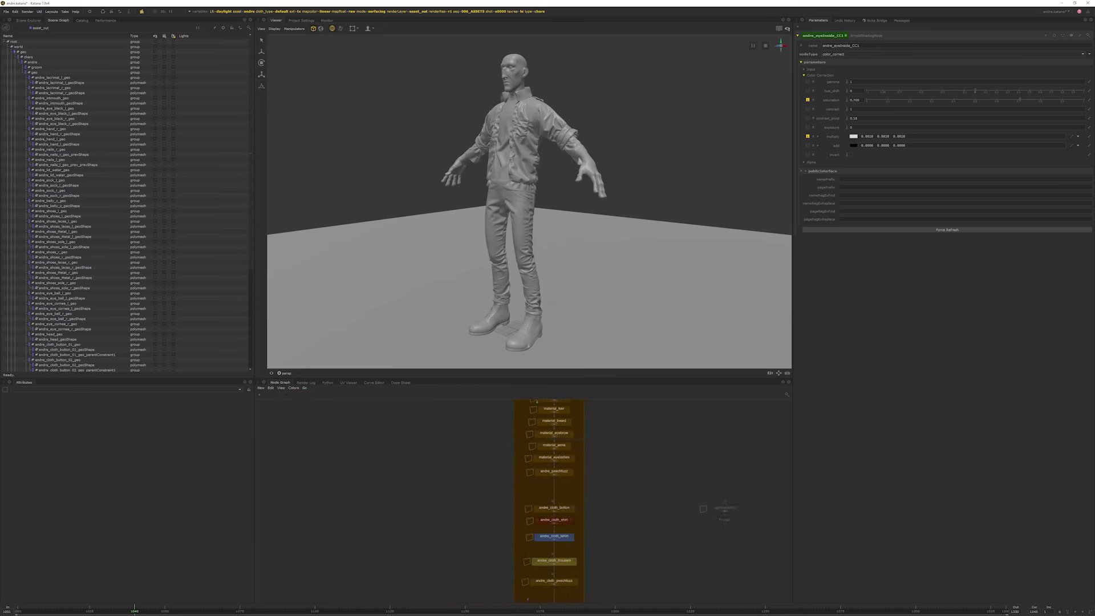
scroll(570, 505, "up", 2)
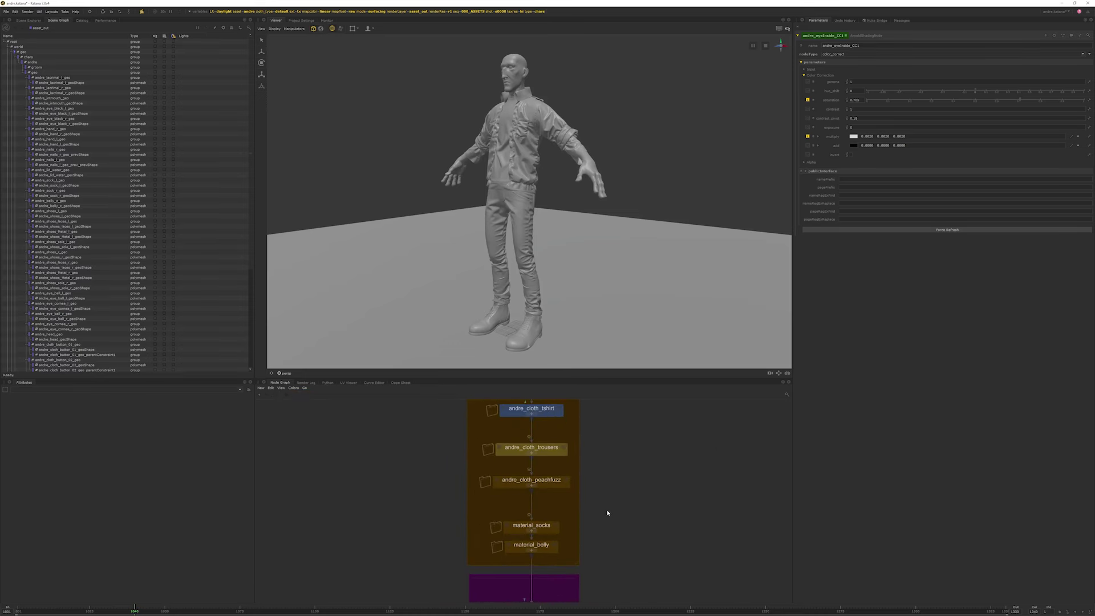
mouse_move(571, 503)
middle_mouse_down()
mouse_move(568, 536)
mouse_move(593, 491)
mouse_move(586, 515)
middle_mouse_up()
scroll(593, 466, "up", 2)
middle_click_drag(593, 466, 596, 494)
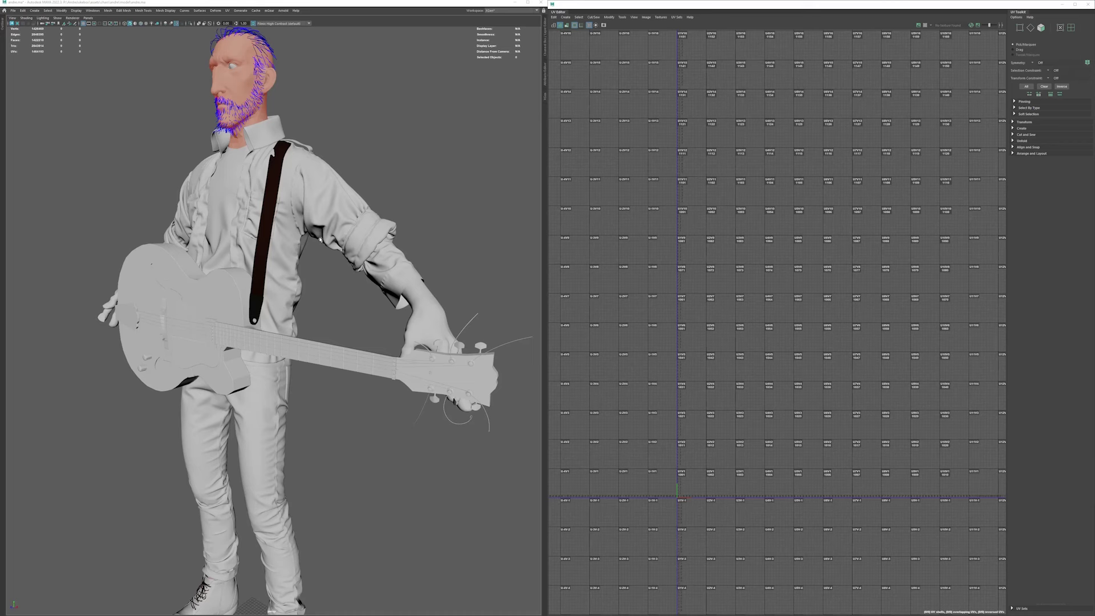
- In Maya, select the character's shirt, make map1 its current UV set and examine the layout of the shirt pieces across the UDIM tiles
left_click(354, 194)
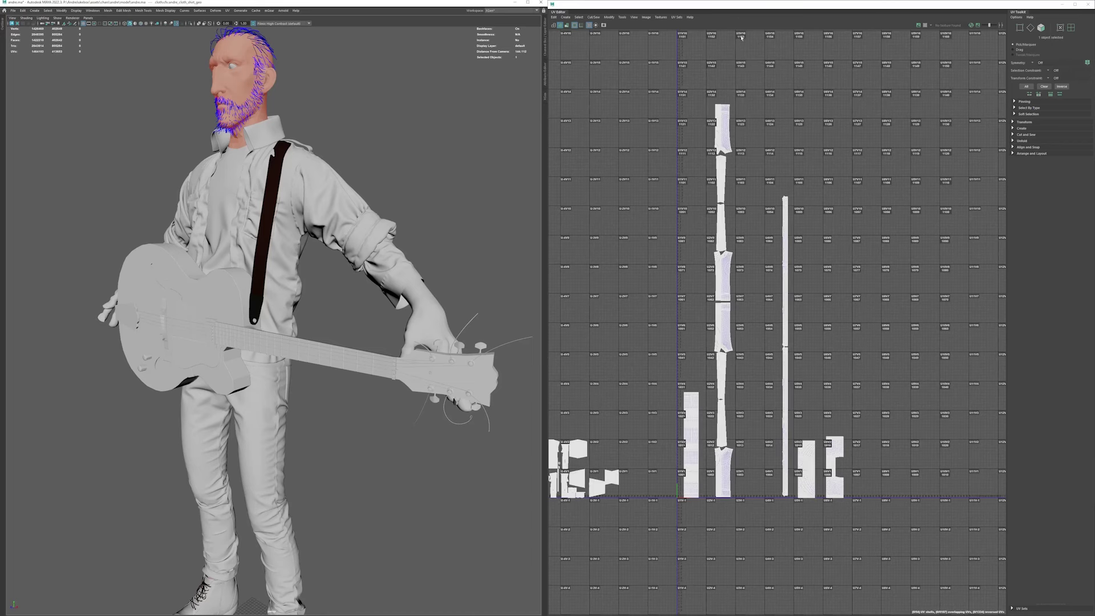
left_click(677, 16)
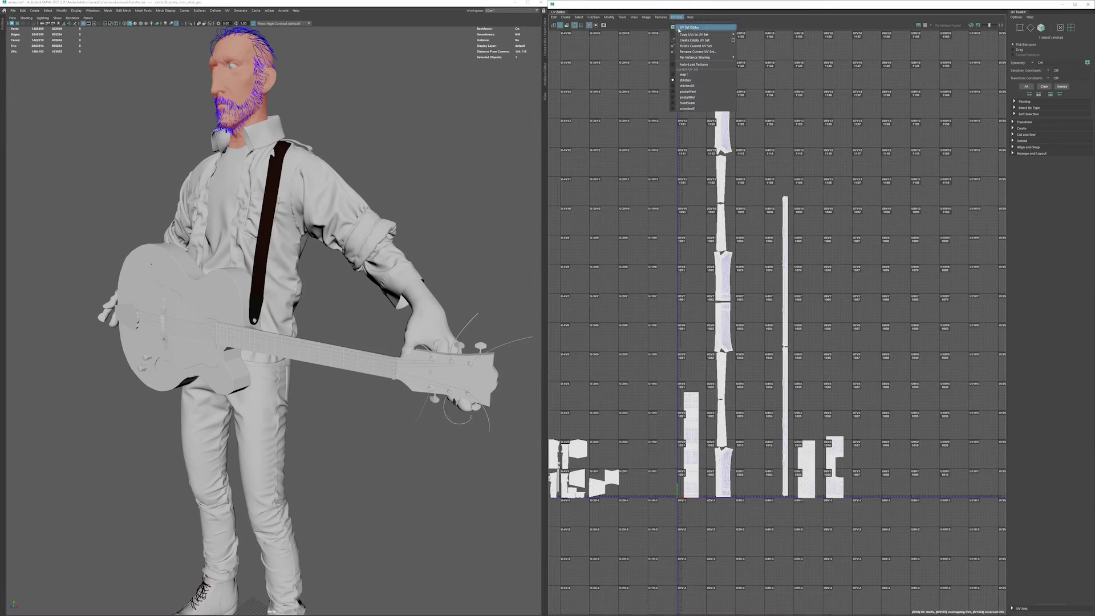
left_click(691, 75)
middle_click_drag(641, 343, 649, 232, "alt")
scroll(719, 379, "up", 6)
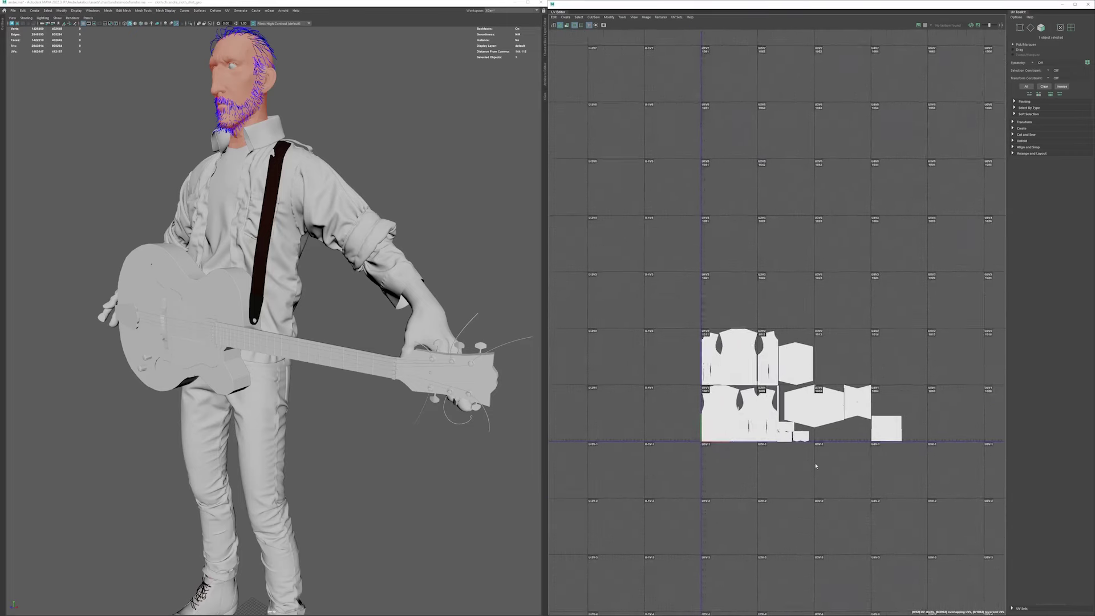
scroll(774, 453, "up", 3)
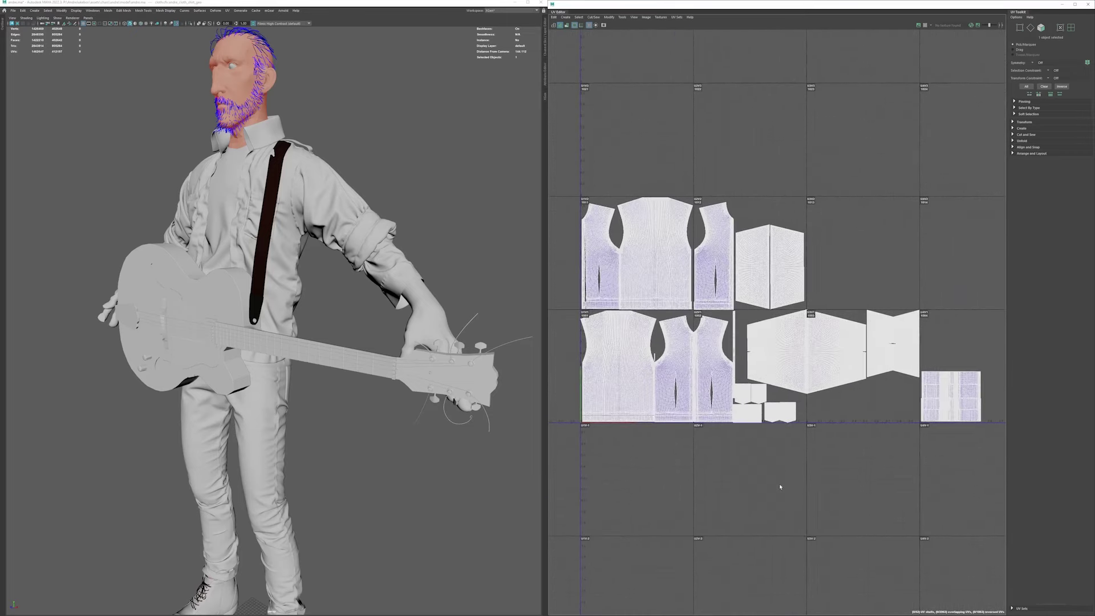
scroll(778, 491, "up", 2)
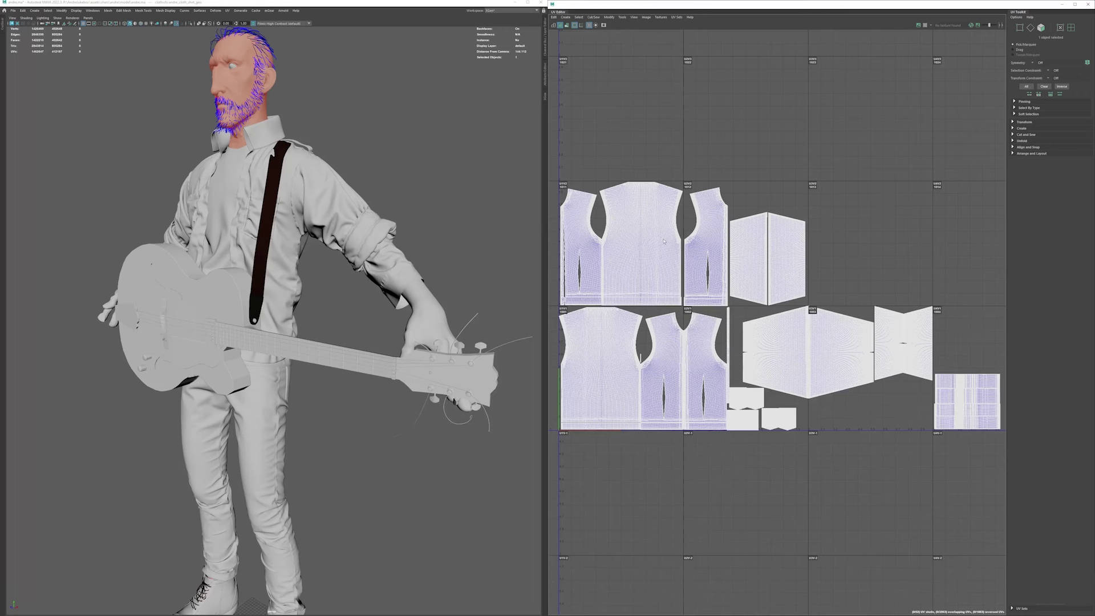
key("f")
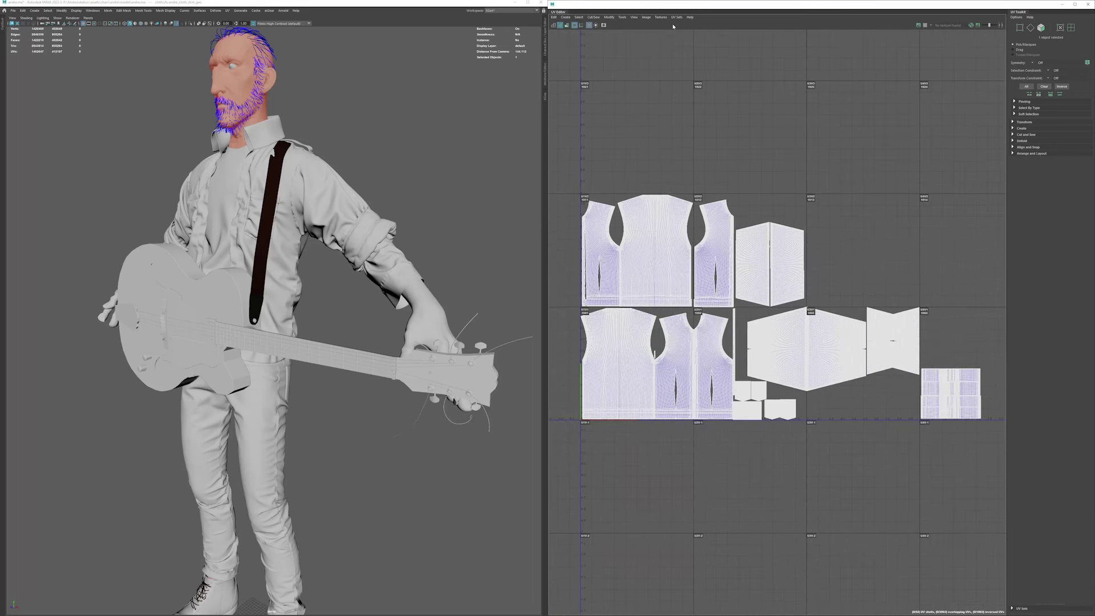
- Switch the shirt to the stitches UV set and examine how its long vertical shell columns are arranged across the tiles
left_click(676, 17)
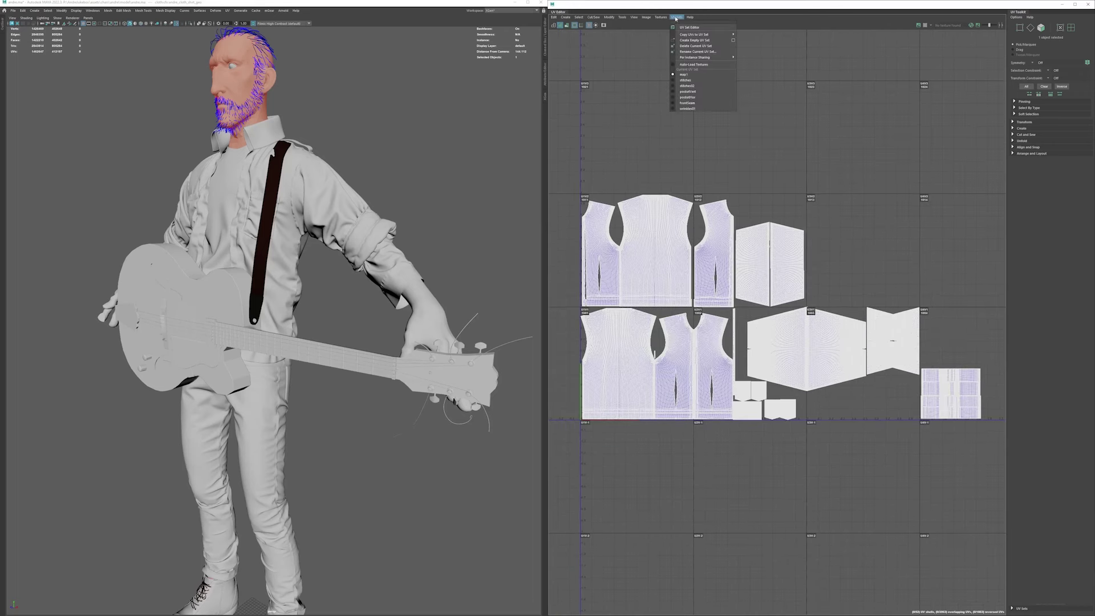
left_click(684, 86)
scroll(772, 343, "down", 3)
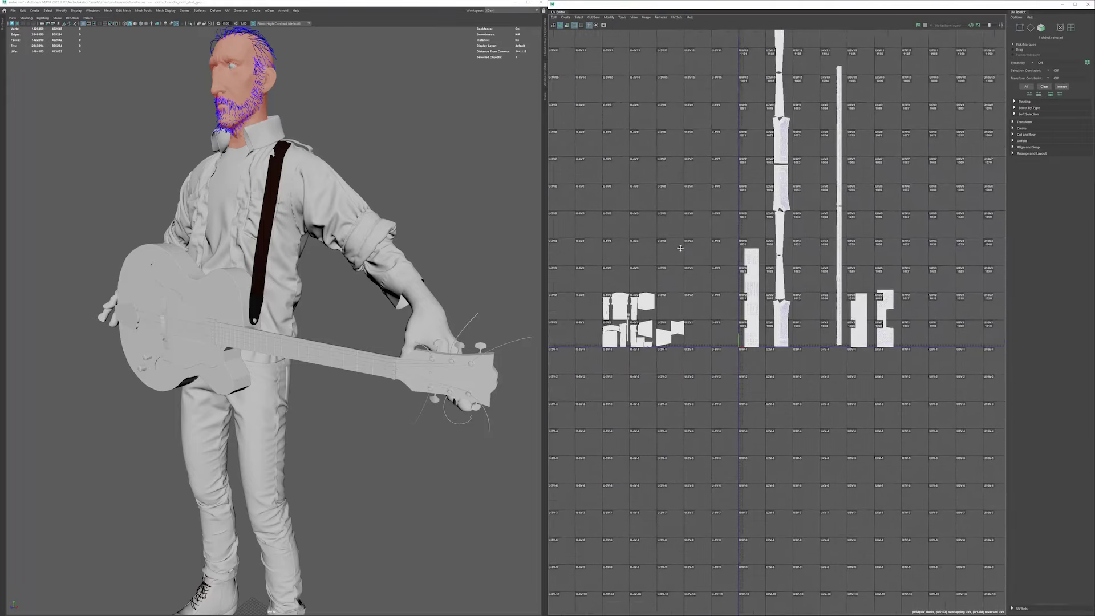
middle_click_drag(788, 252, 693, 357)
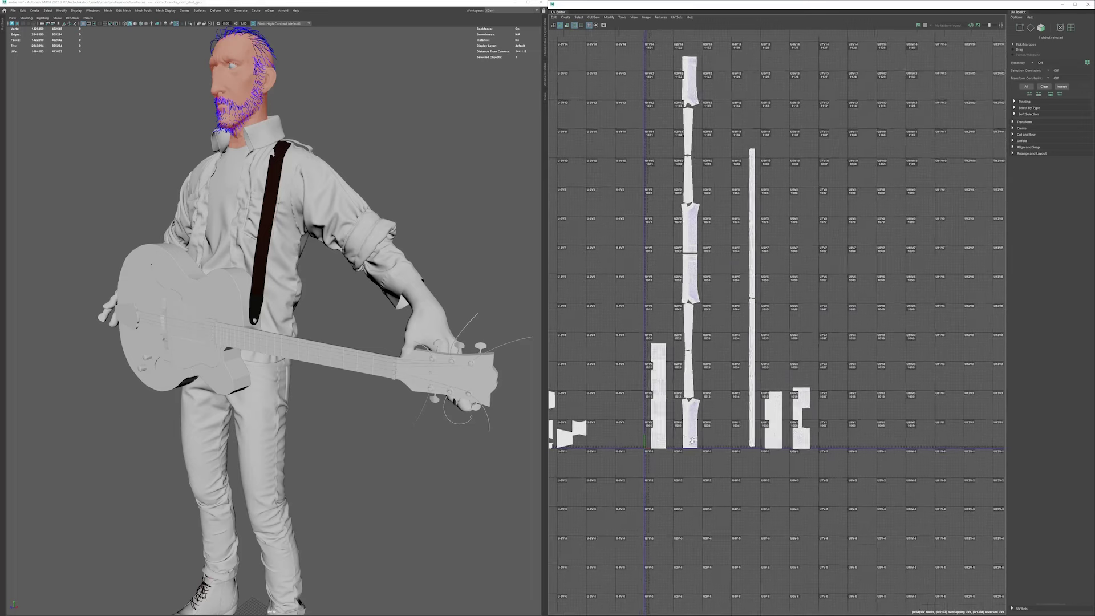
scroll(661, 430, "up", 3)
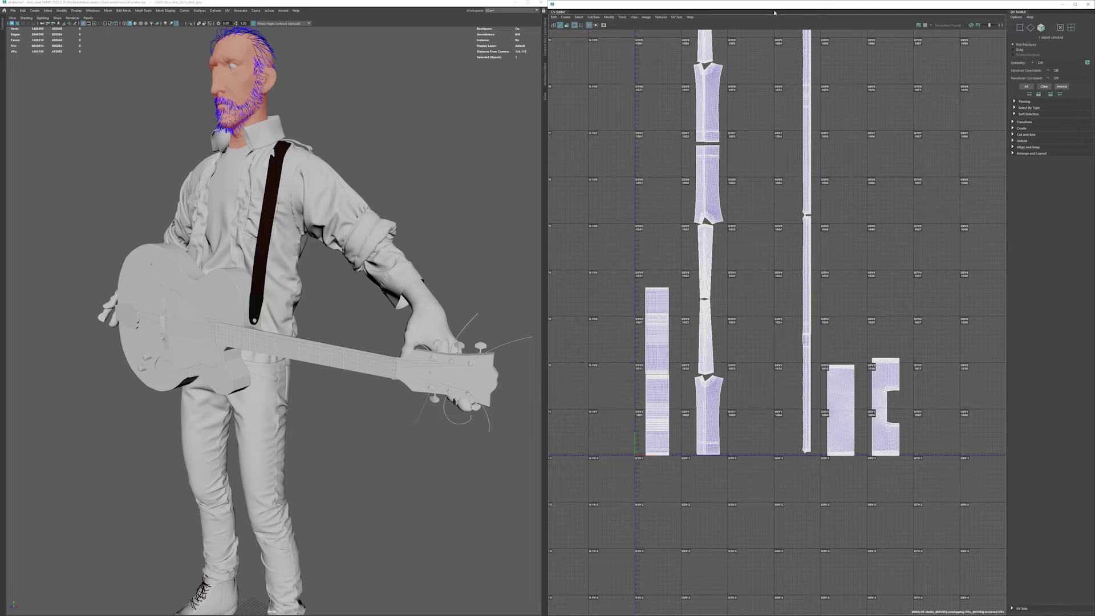
scroll(778, 415, "down", 4)
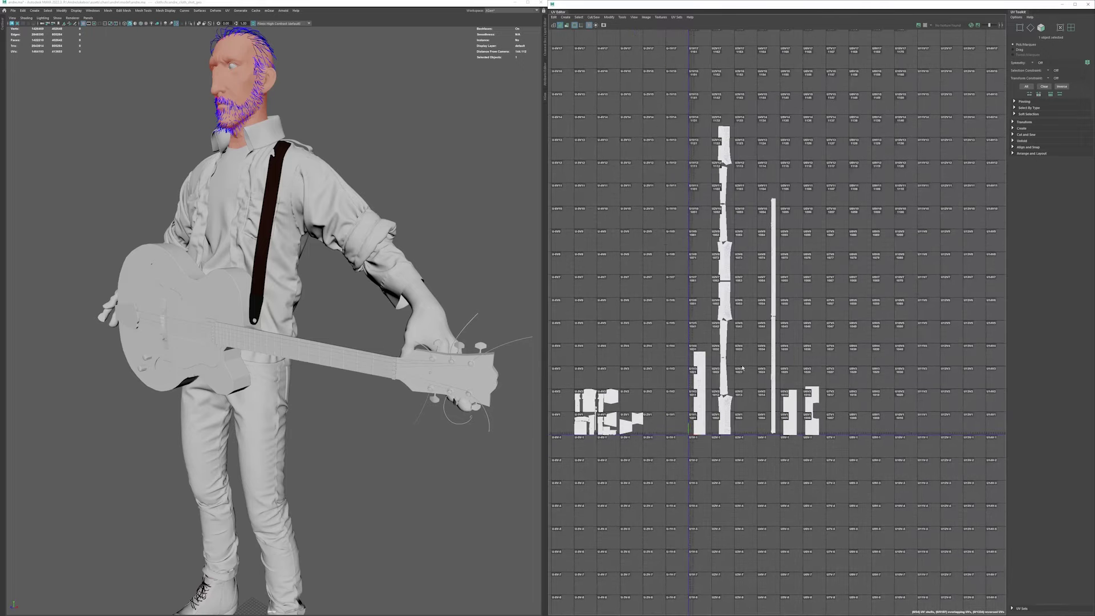
scroll(724, 273, "up", 4)
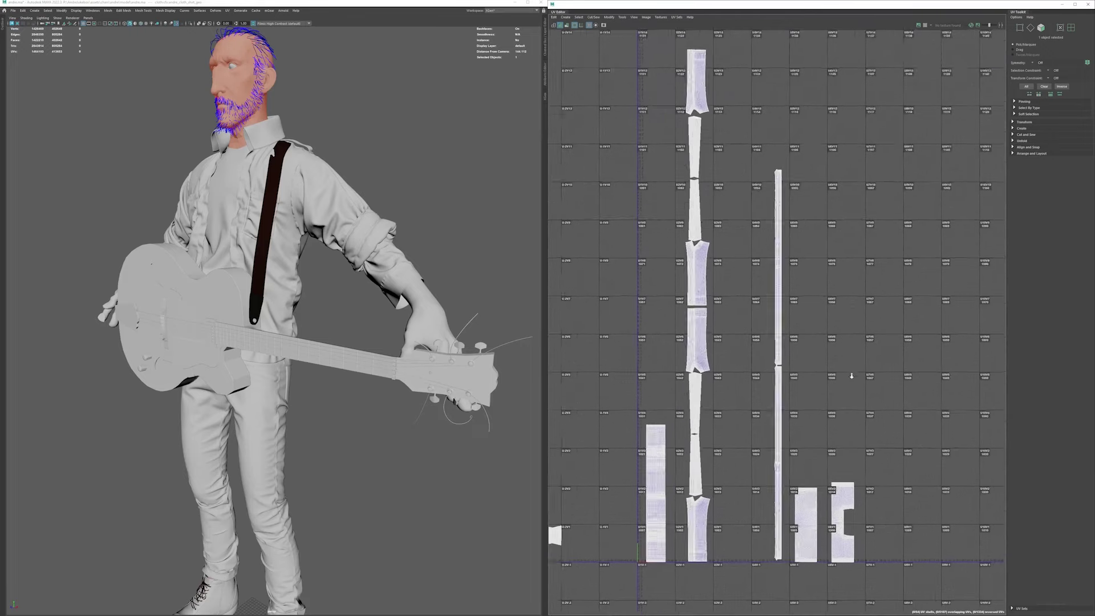
middle_click_drag(723, 310, 742, 329, "alt")
right_click_drag(742, 328, 756, 336, "alt")
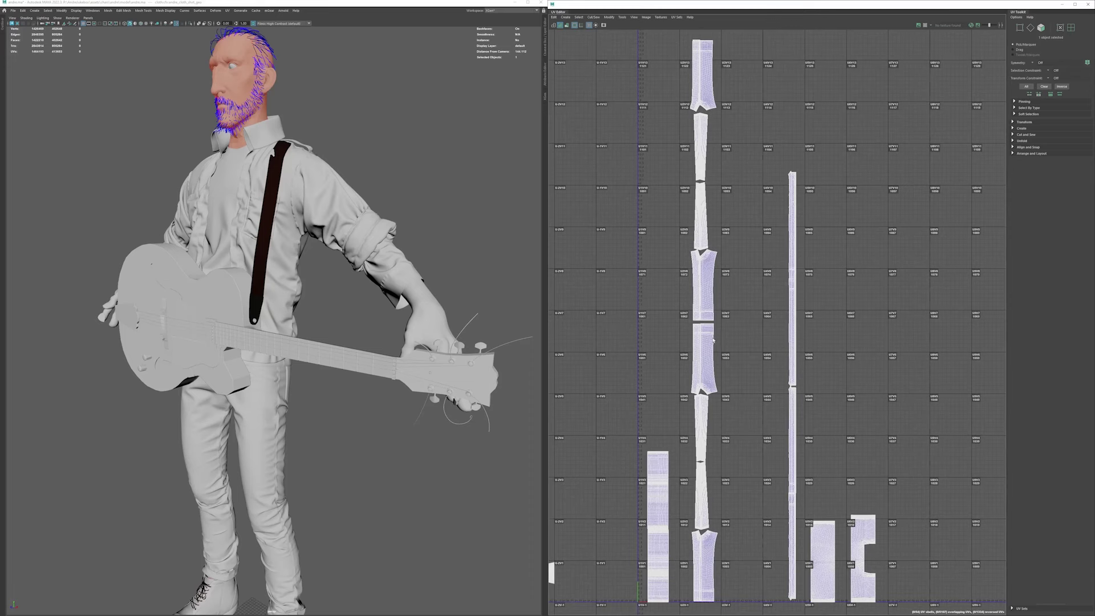
- Turn on UV shell selection, select the thin tall shell column and locate those pieces along the shirt's front opening
left_click(676, 17)
left_click(848, 24)
scroll(769, 270, "down", 3)
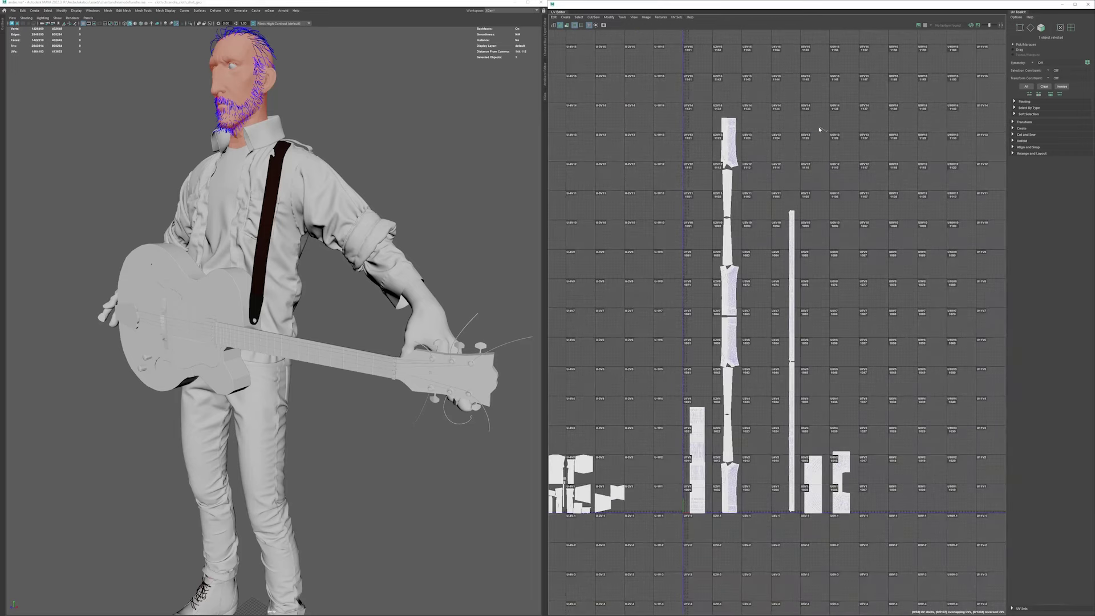
right_click_drag(818, 126, 744, 101)
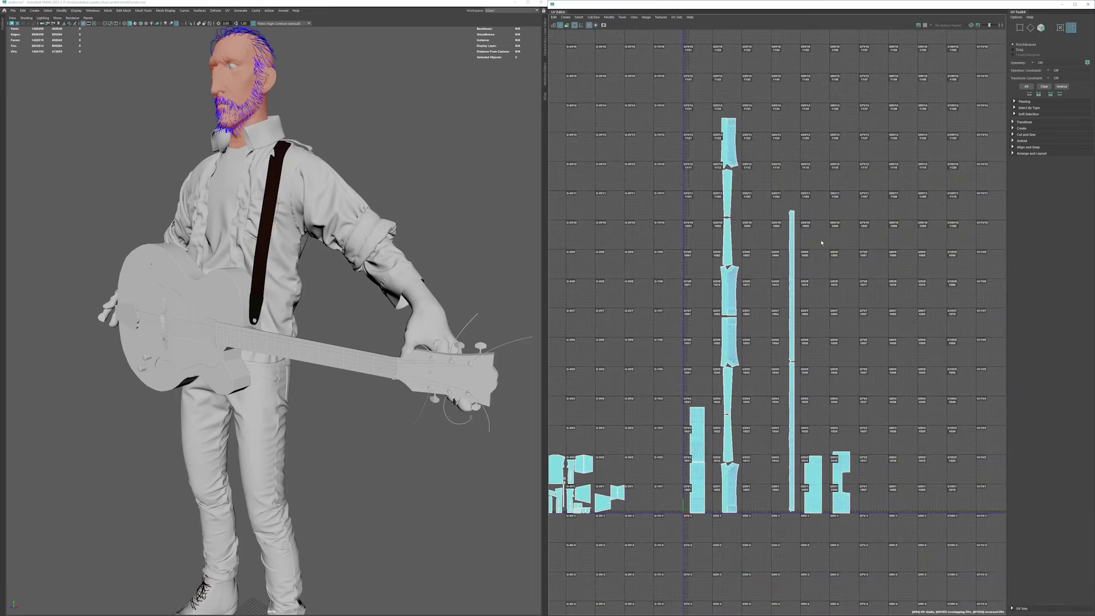
left_click_drag(775, 161, 797, 539)
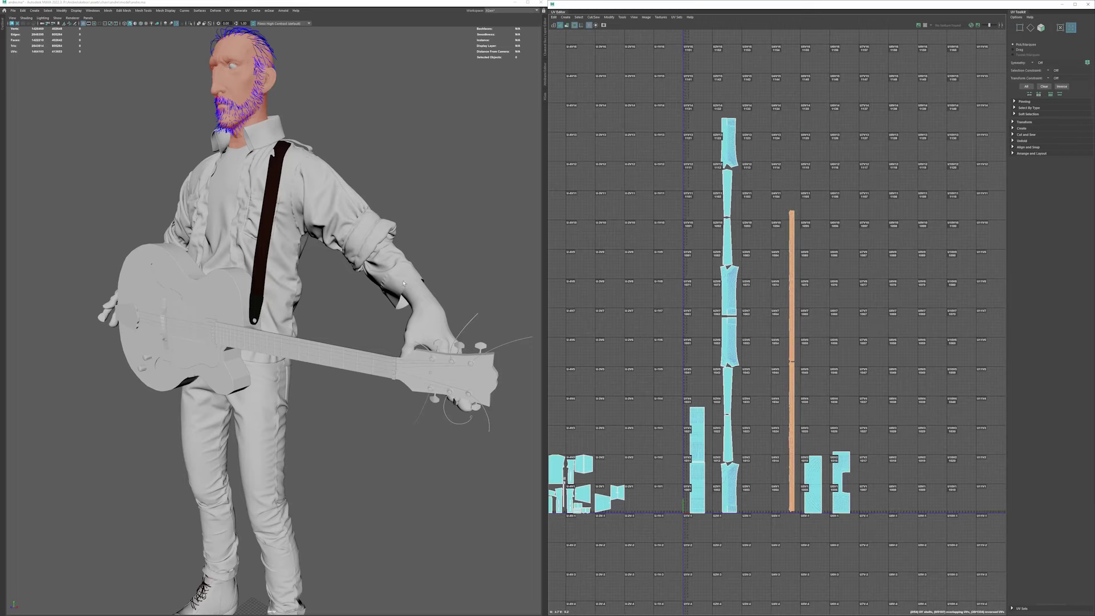
left_click_drag(399, 240, 319, 240, "alt")
scroll(260, 246, "up", 3)
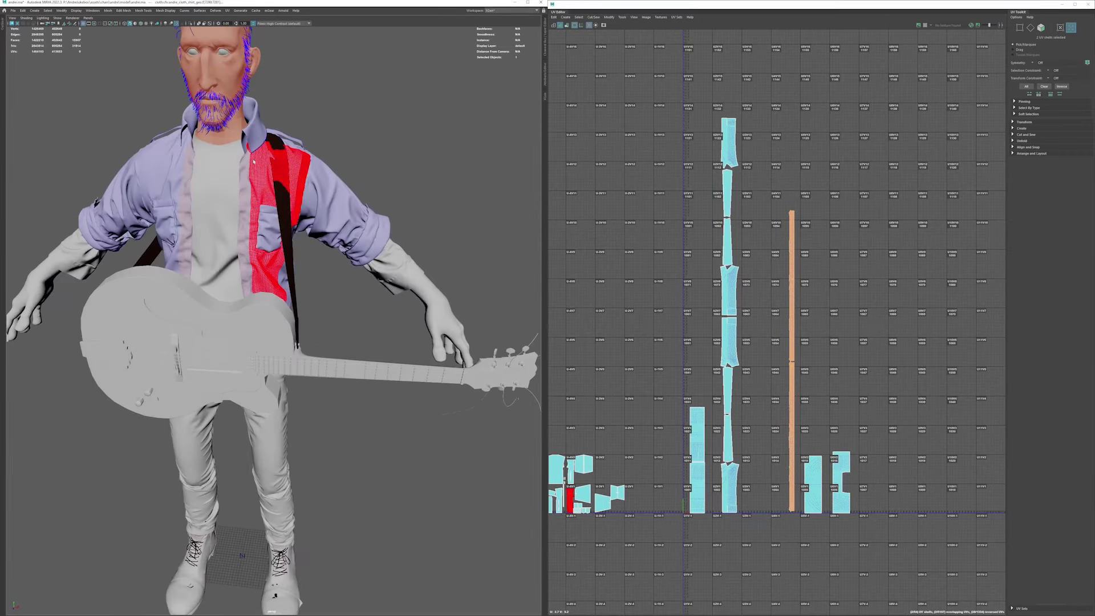
scroll(286, 187, "up", 5)
middle_click_drag(286, 187, 331, 289, "alt")
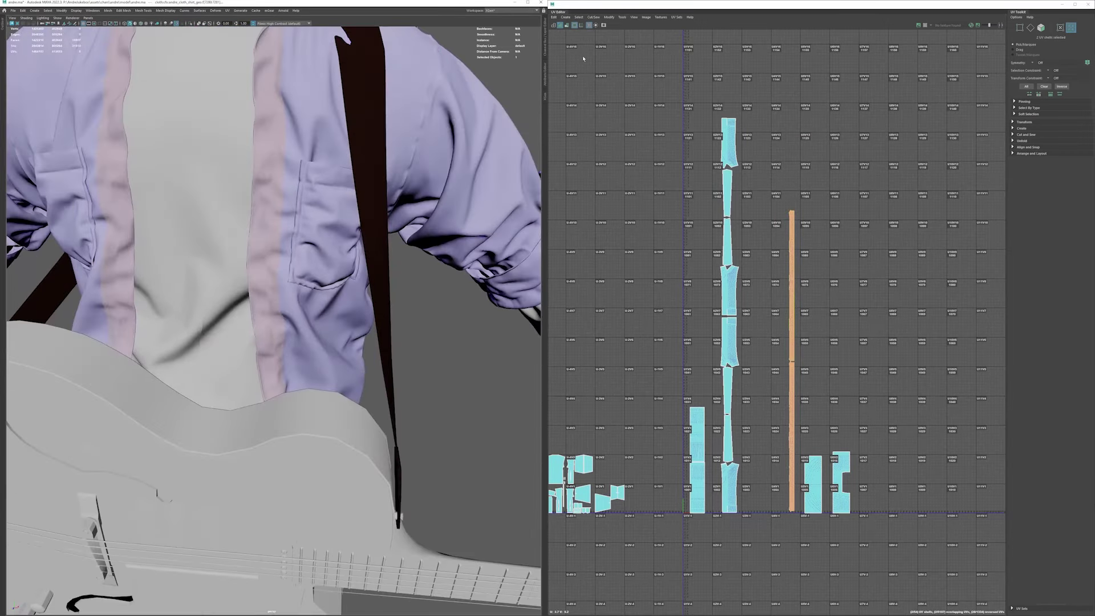
left_click(554, 25)
left_click_drag(289, 259, 330, 245, "alt")
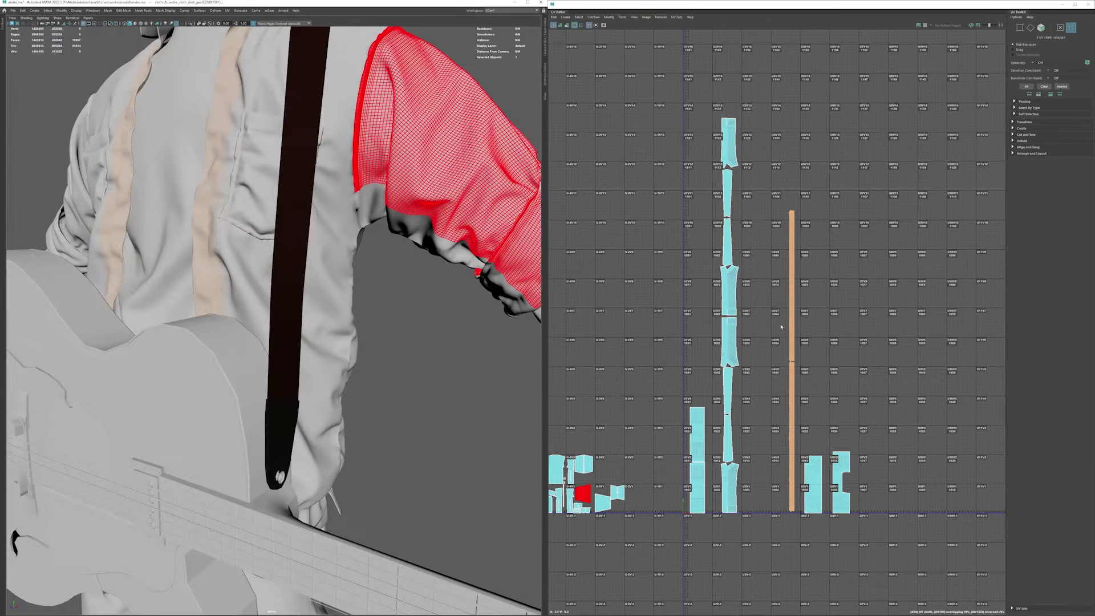
- Select the tallest column of stitches shells and locate the matching panels along the shirt's side and under the arm
left_click_drag(717, 86, 759, 554)
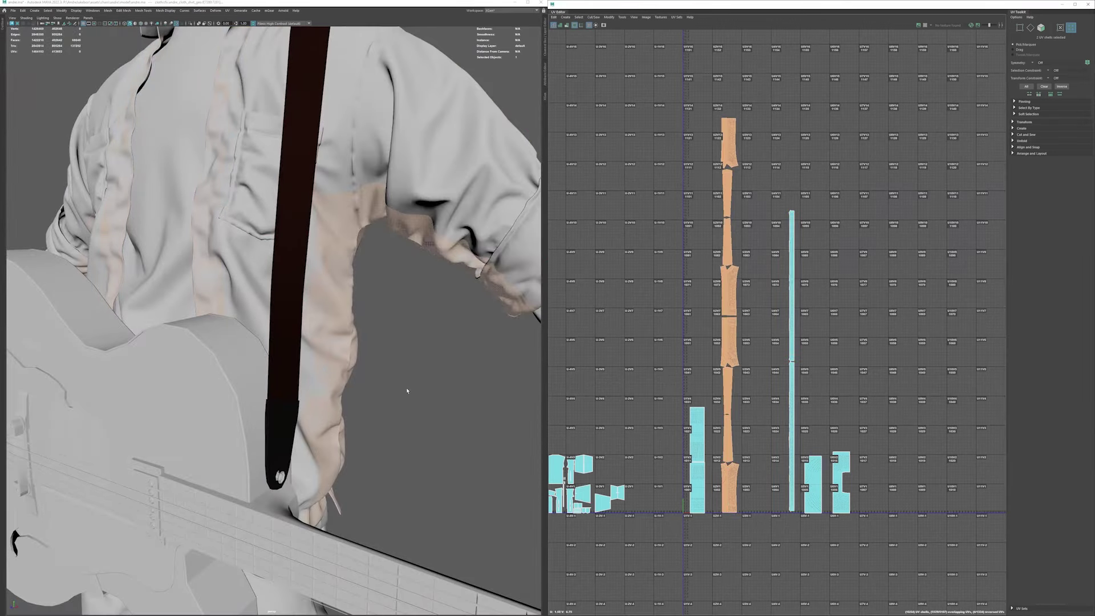
scroll(349, 349, "down", 5)
left_click_drag(348, 349, 413, 363, "alt")
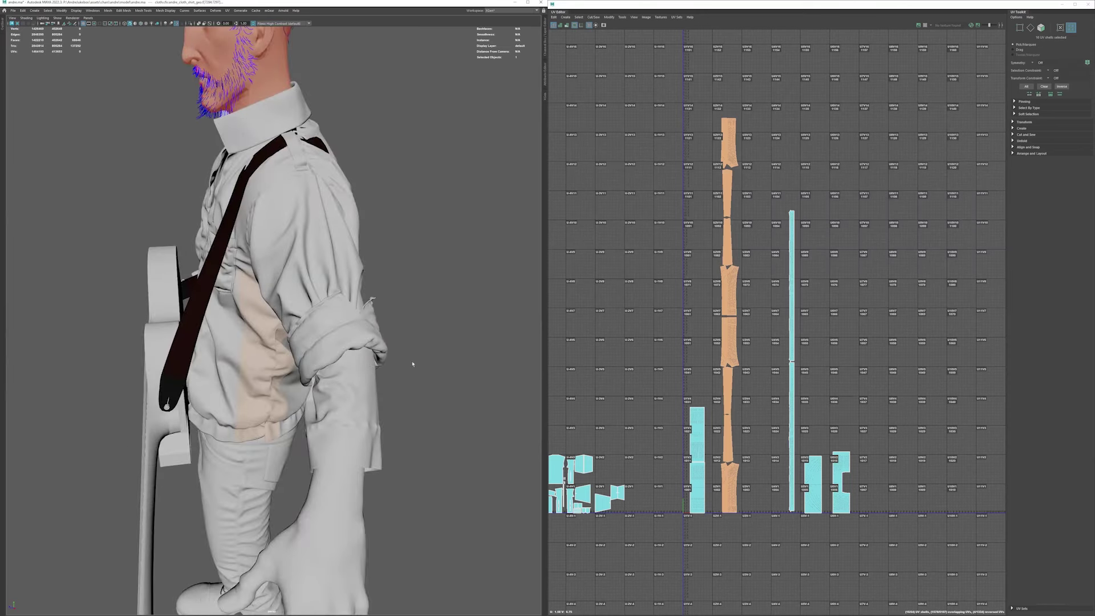
- Select the column of collar shells, then the two short columns beside the thin one, and locate each selection on the shirt
left_click_drag(661, 539, 720, 459)
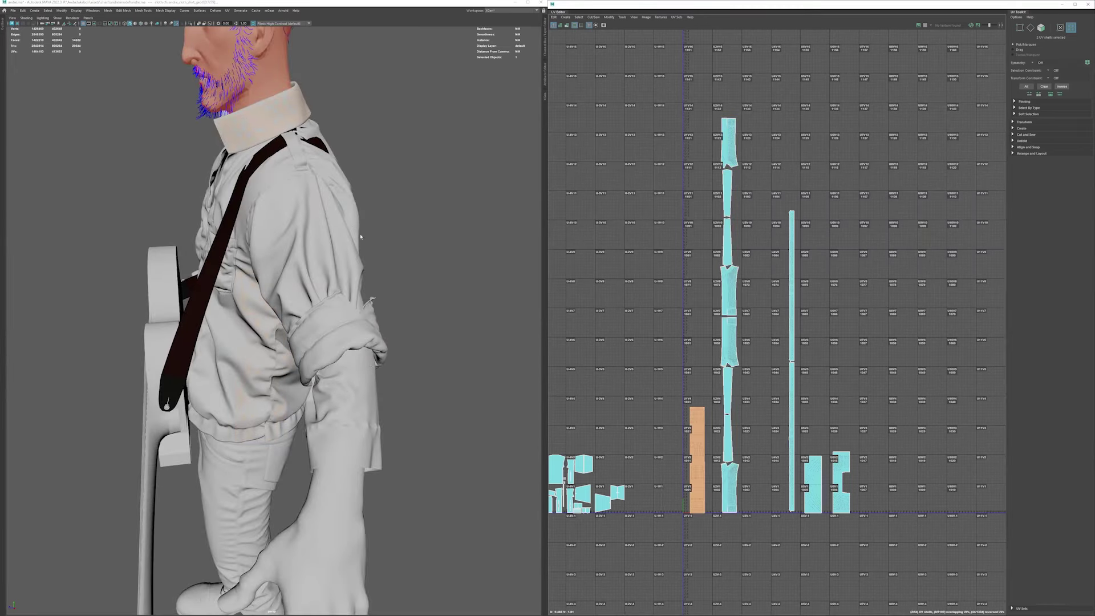
left_click_drag(491, 188, 428, 194, "alt")
middle_click_drag(694, 367, 678, 365, "alt")
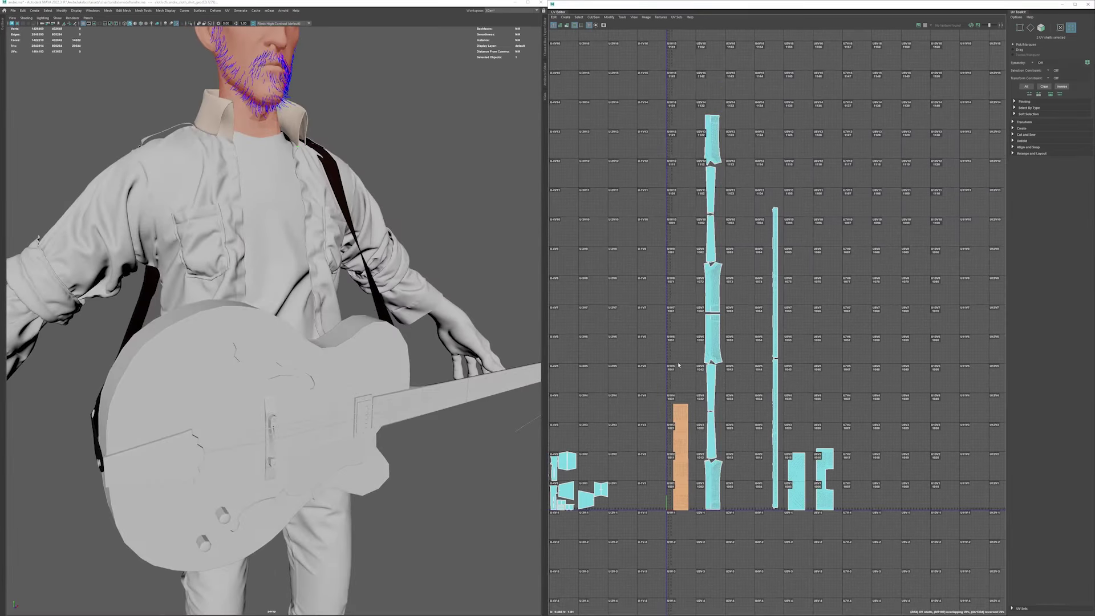
left_click_drag(884, 417, 784, 553)
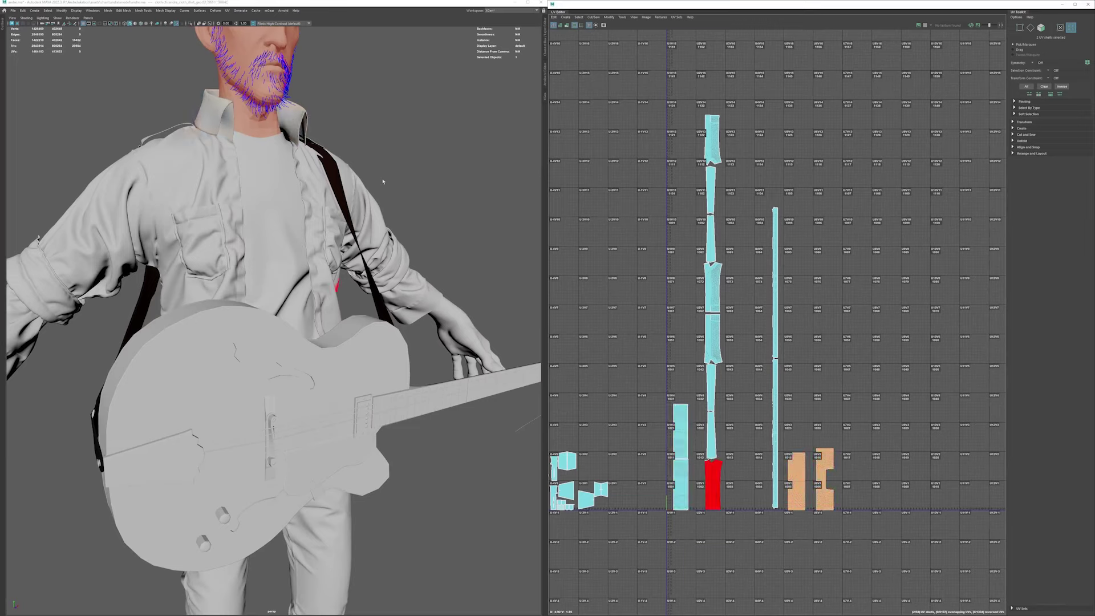
left_click_drag(370, 314, 322, 188, "alt")
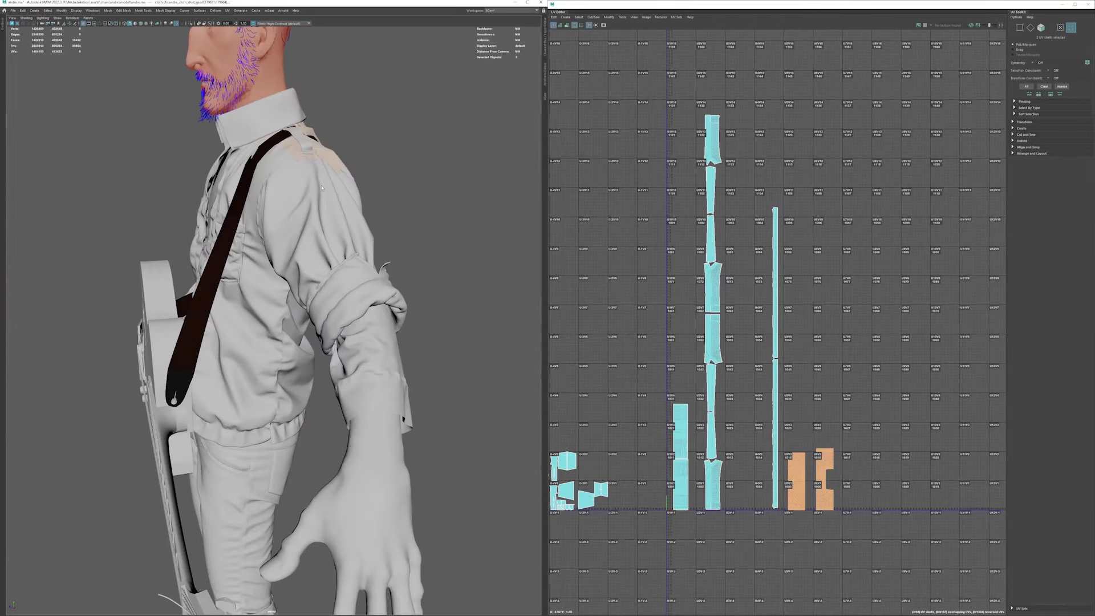
- Switch the shirt to the stitches02 UV set and select its tall shell columns to locate them on the sleeves and hem
left_click(677, 16)
left_click(701, 83)
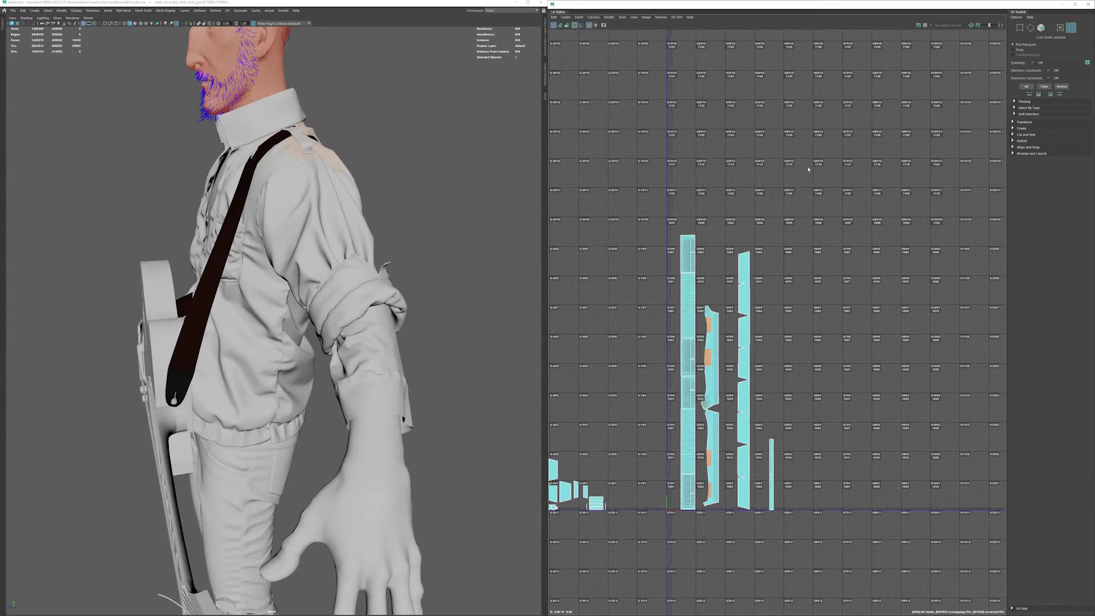
left_click(345, 313)
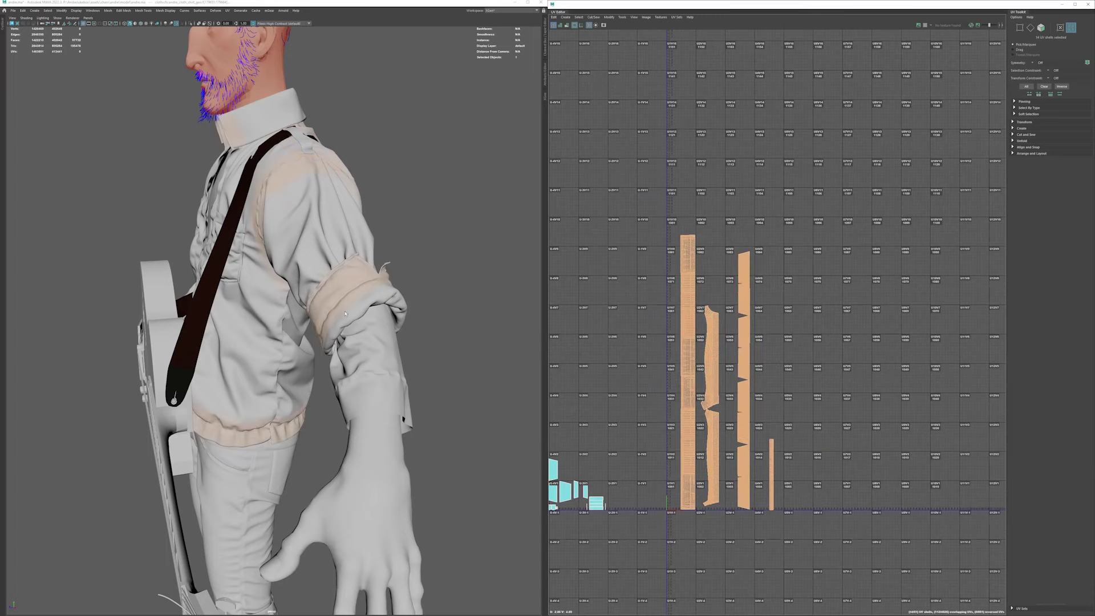
left_click_drag(345, 314, 351, 399, "alt")
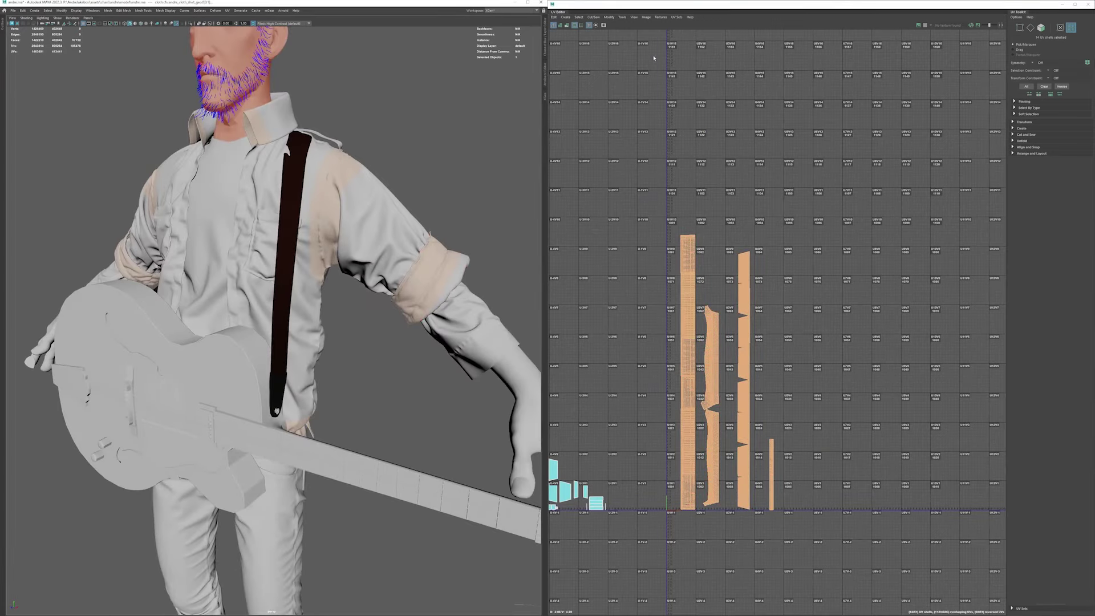
- Display the shirt's UV set listed directly after stitches02
left_click(676, 17)
left_click(699, 92)
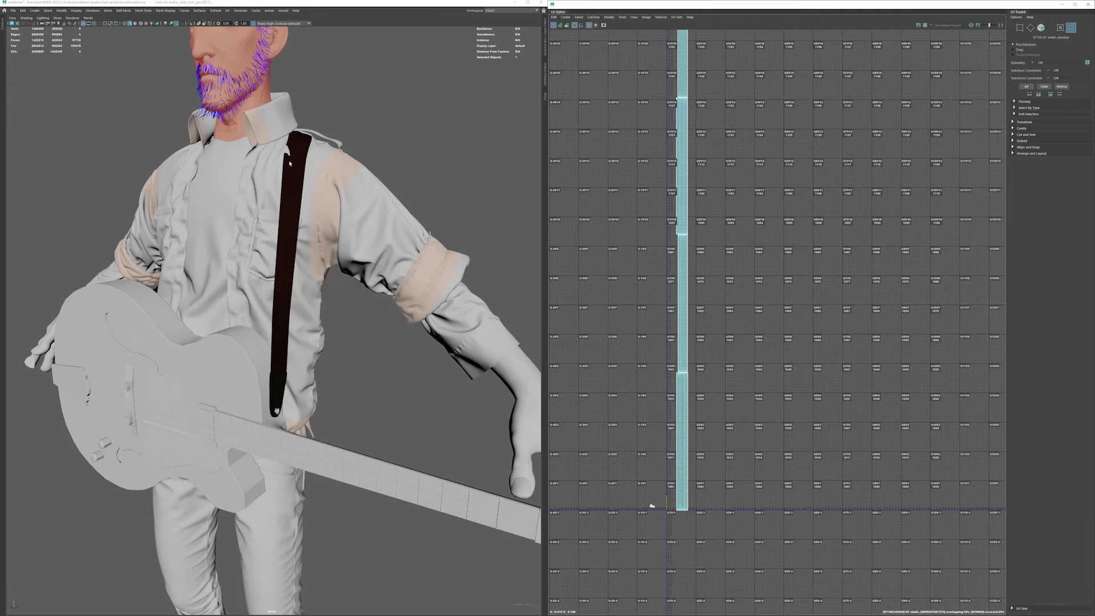
- Examine the full height of the single shell column in the shirt's displayed UV set
scroll(788, 181, "down", 6)
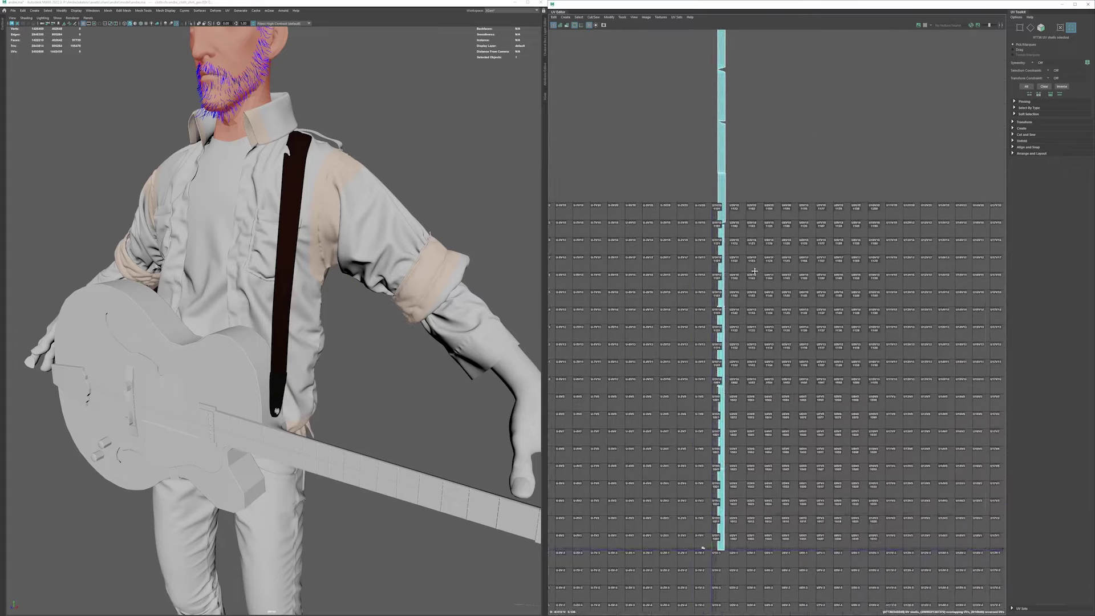
left_click_drag(777, 63, 736, 373)
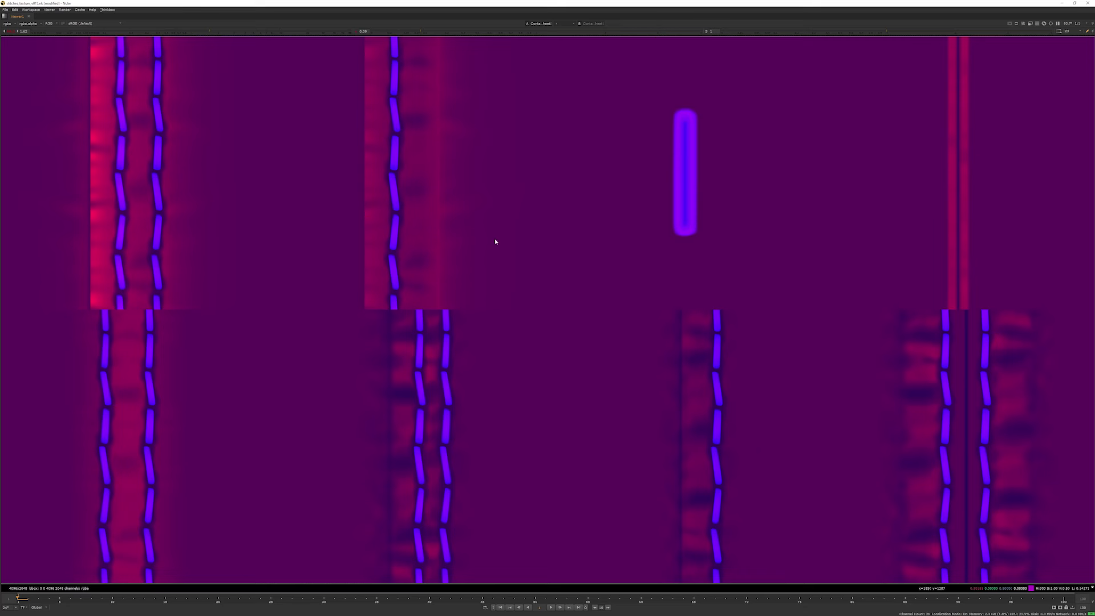
- Switch to Nuke and compare the stitch texture map with the viewer gain reset and restored, isolating its red channel
left_click(12, 32)
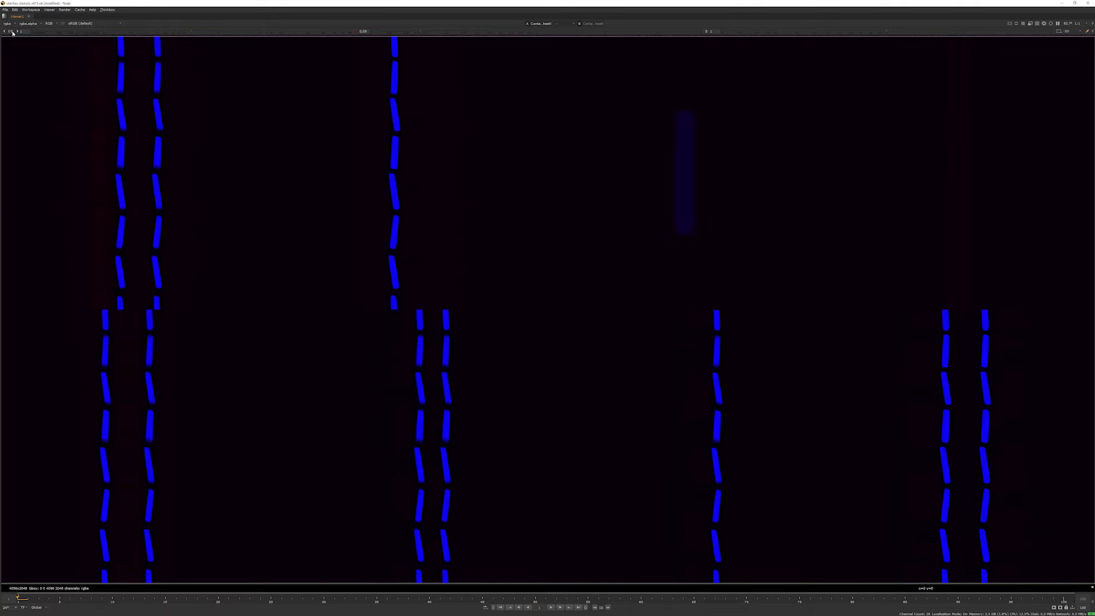
key("r")
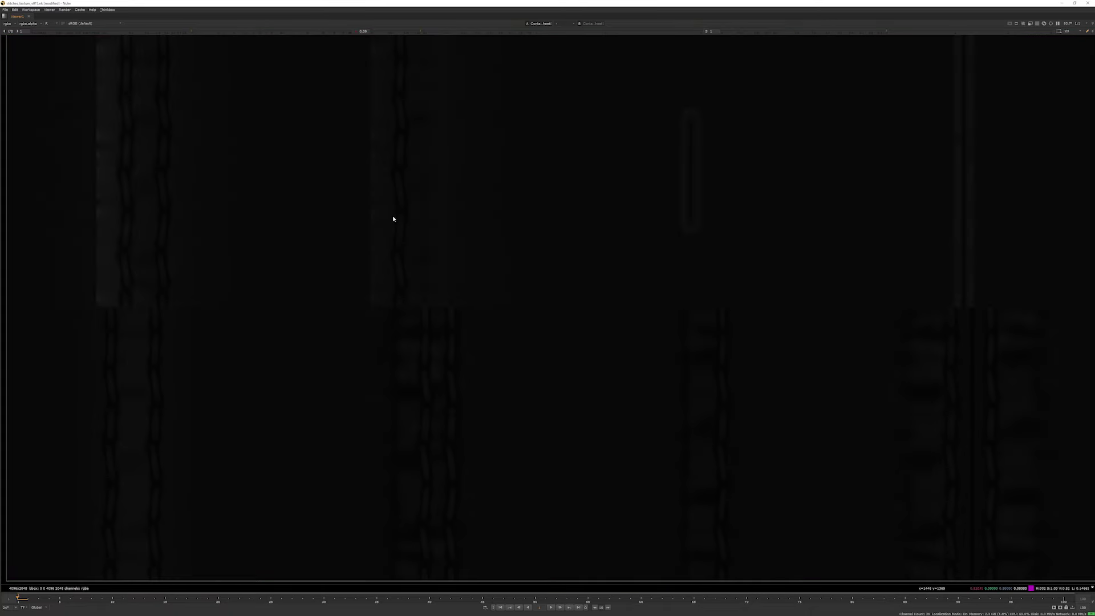
left_click(10, 32)
key("r")
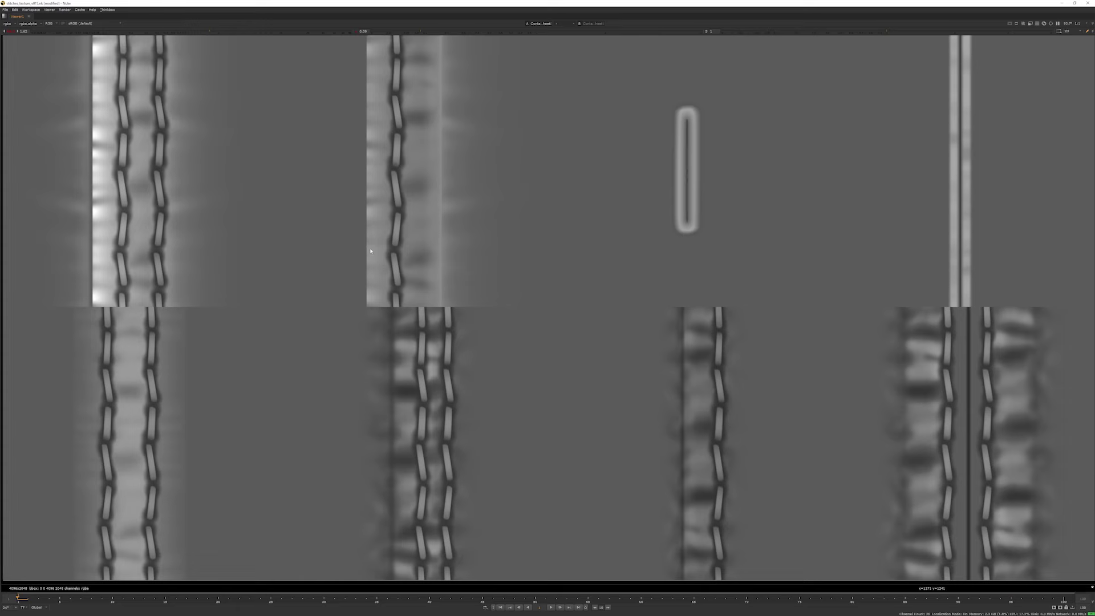
- View the stitch texture map in full colour, then isolate its red channel and its blue channel
key("2")
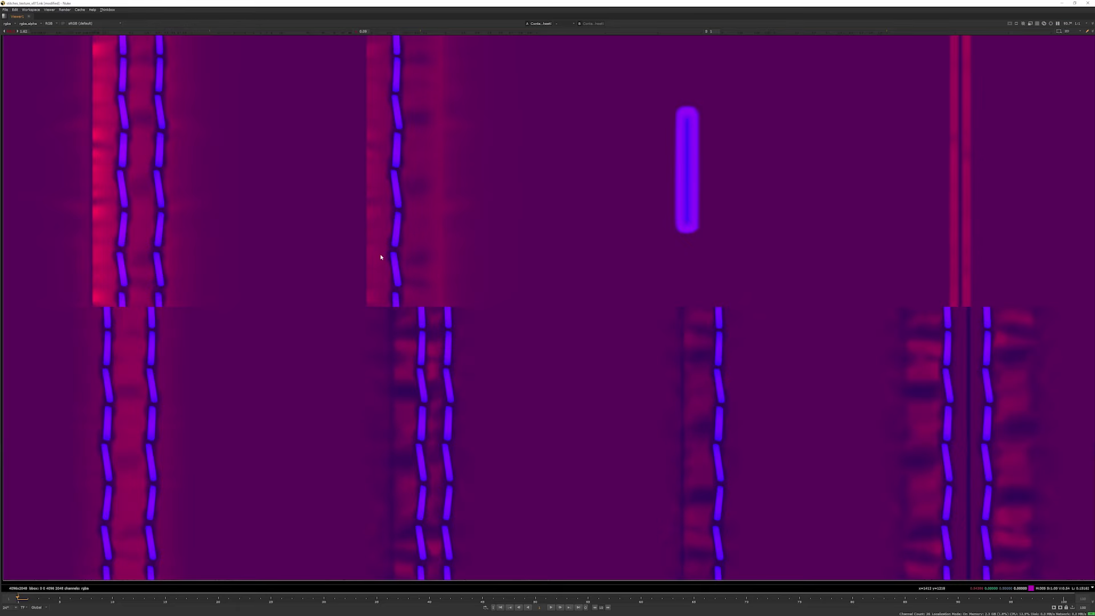
key("r")
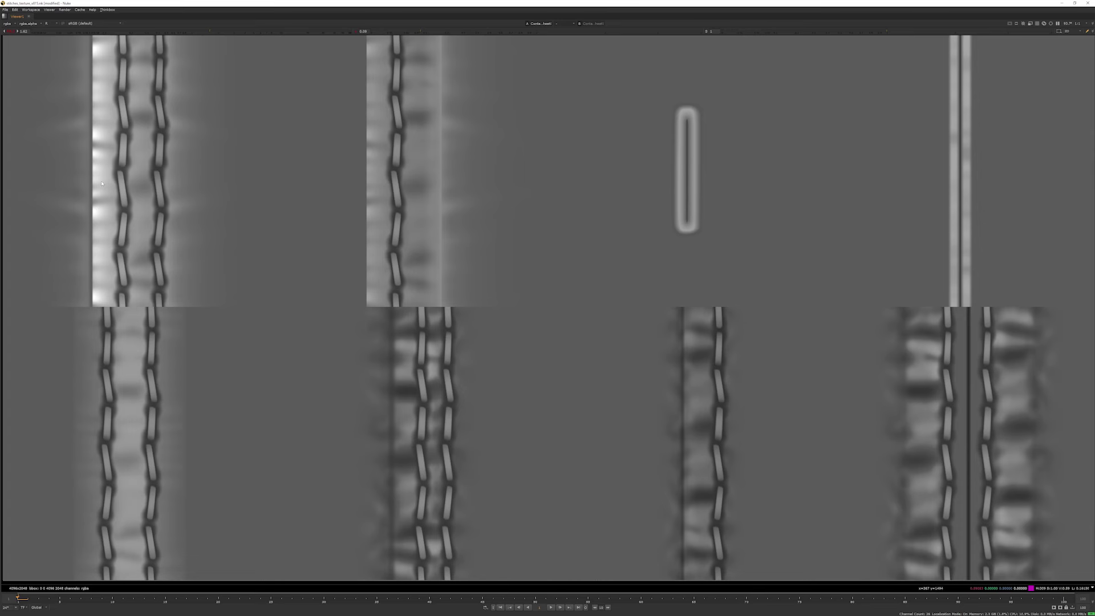
key("b")
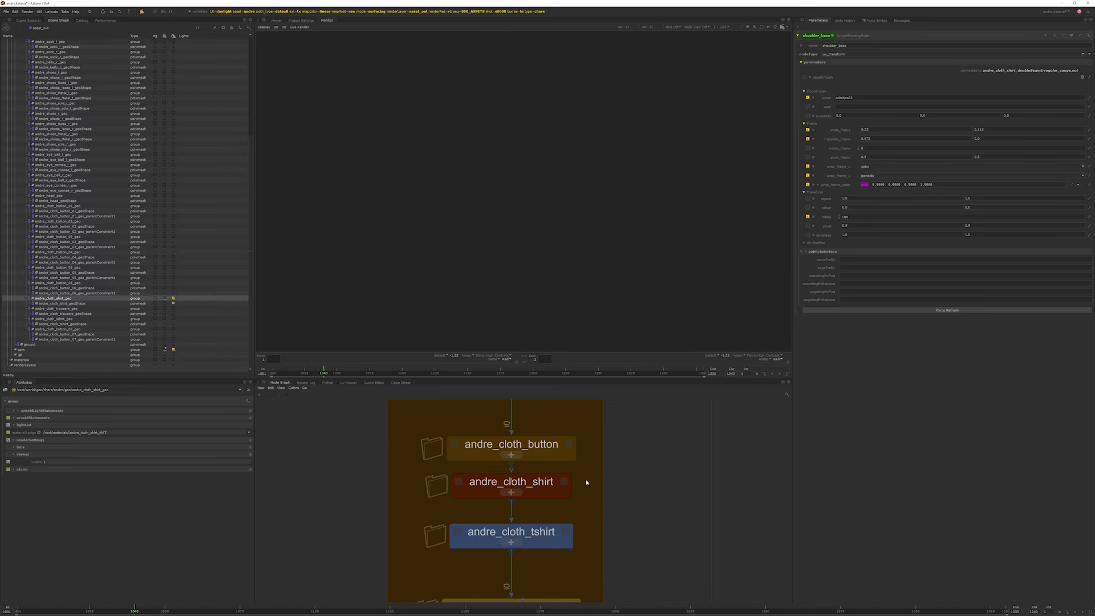
- Switch to Katana, enter the shirt node group and open its asset_default_MAT network at the THREADS/SEAMS MAPS section
middle_click(536, 488)
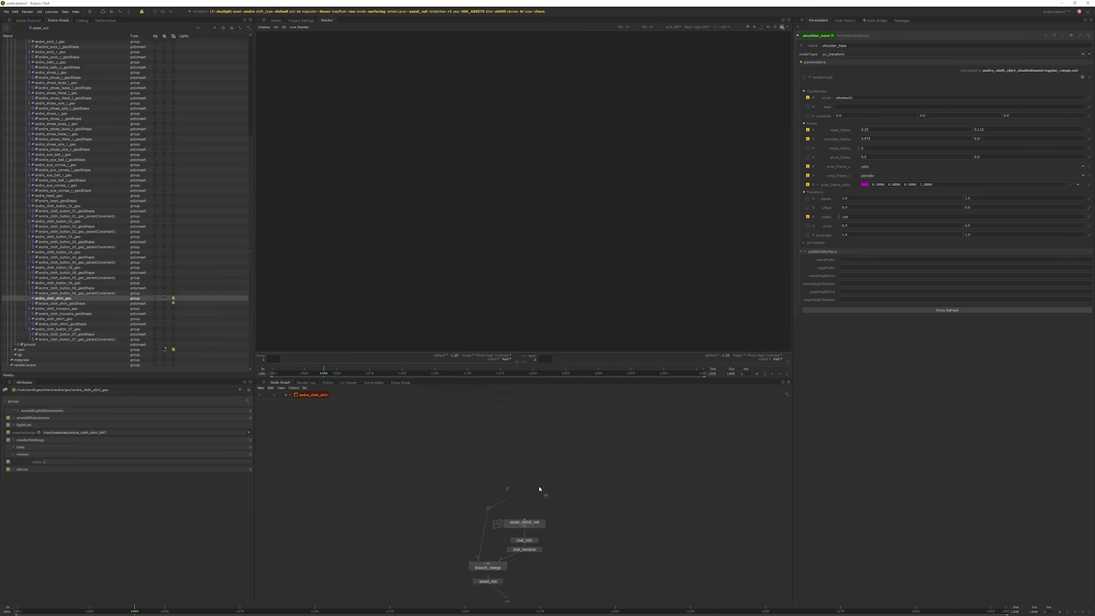
middle_click(536, 475, "ctrl")
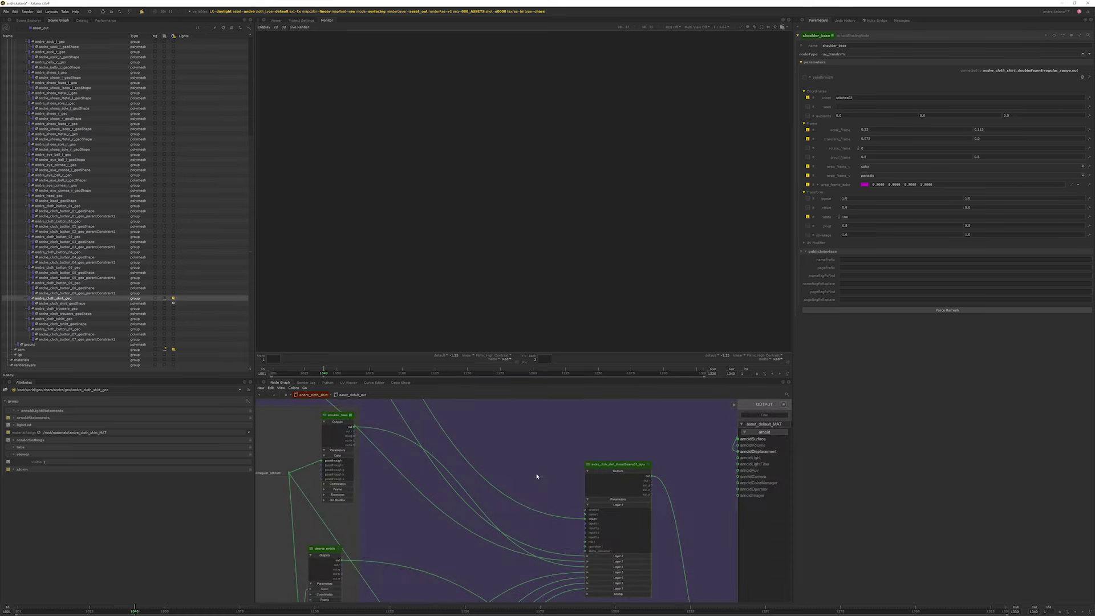
scroll(545, 482, "down", 10)
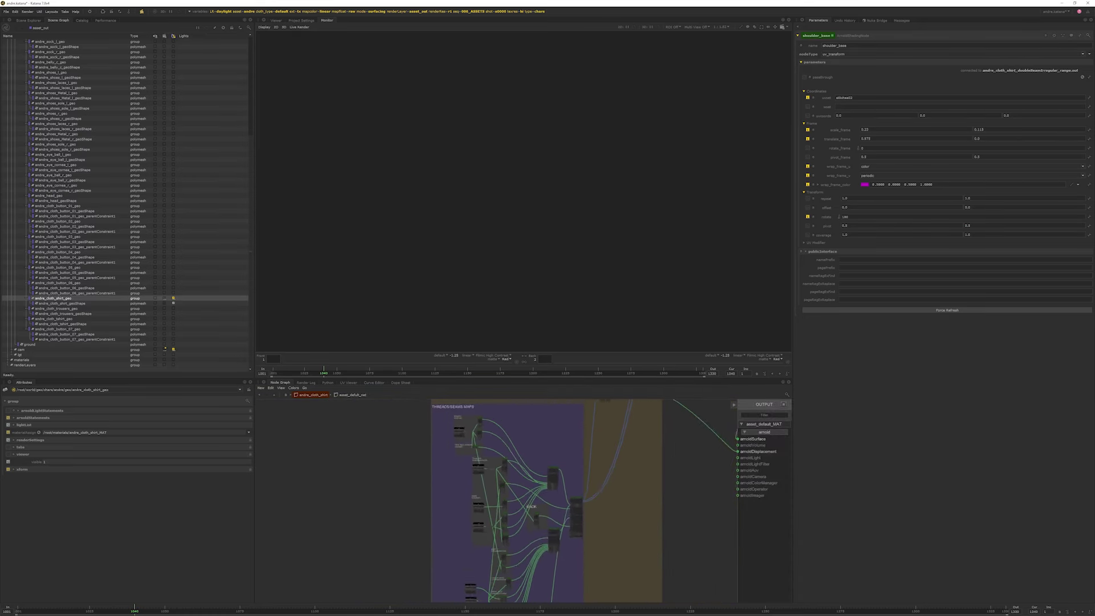
scroll(550, 427, "up", 5)
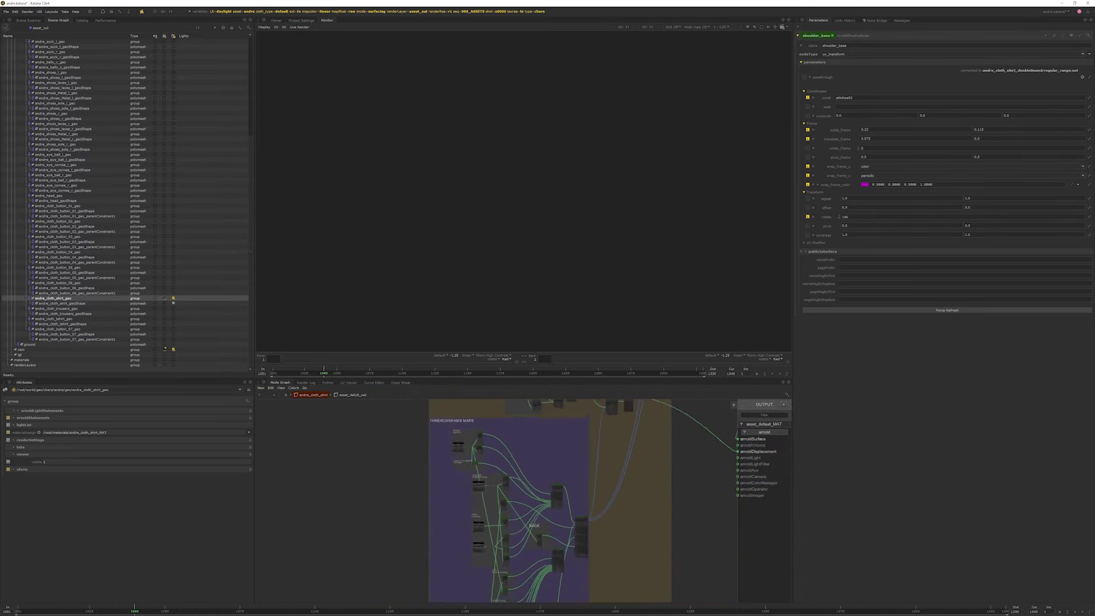
scroll(544, 427, "up", 5)
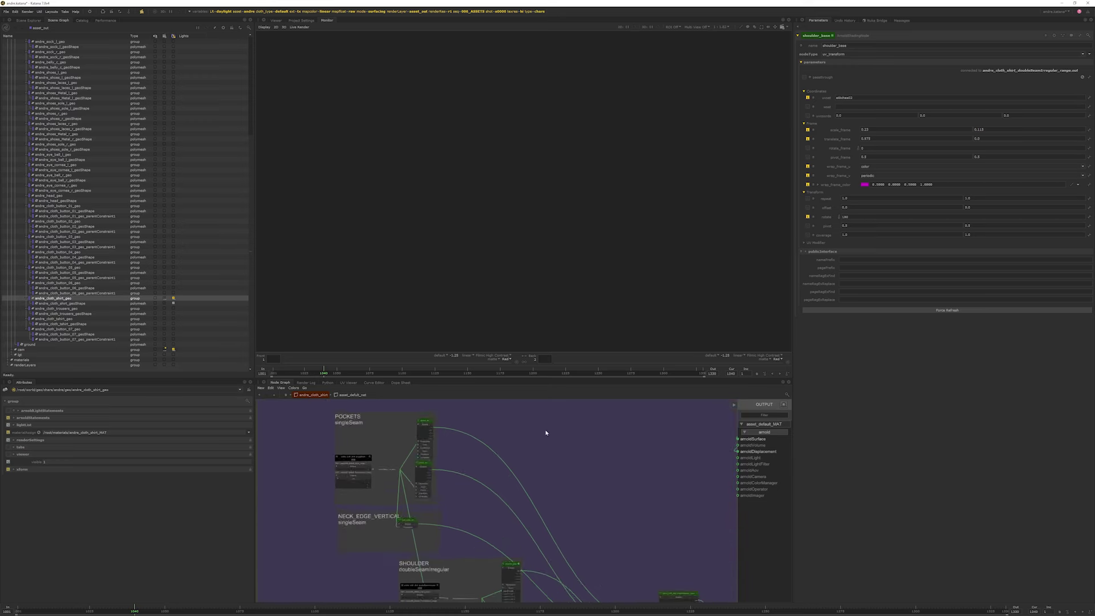
- Open the parameters of the pocket_hor node in the POCKETS singleSeam group and expand its Frame and Coordinates settings
middle_click_drag(264, 475, 374, 460)
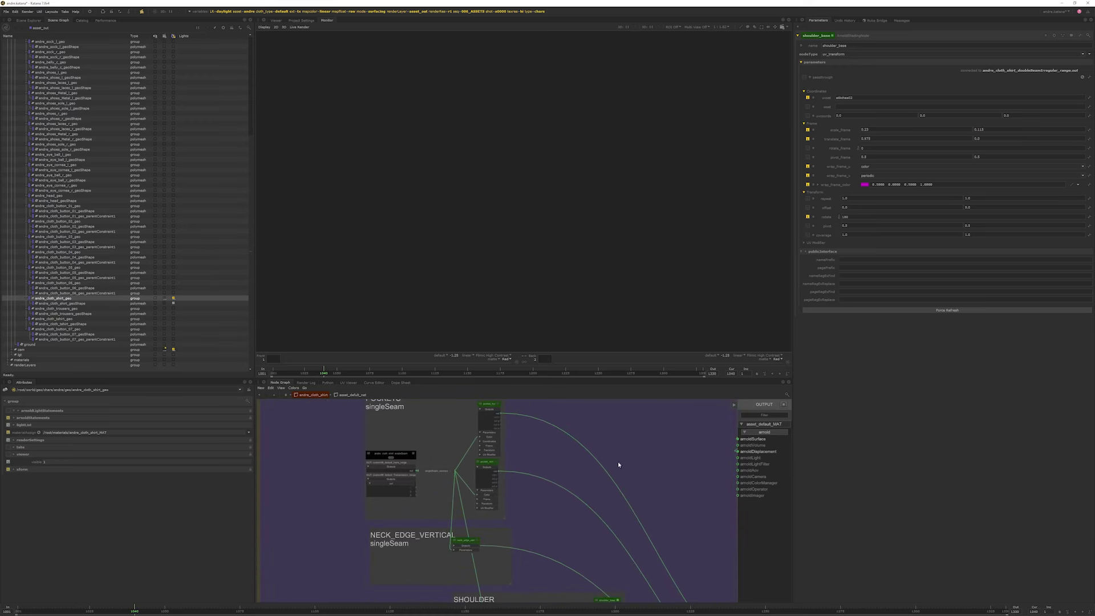
middle_click_drag(618, 465, 573, 451)
scroll(505, 507, "down", 2)
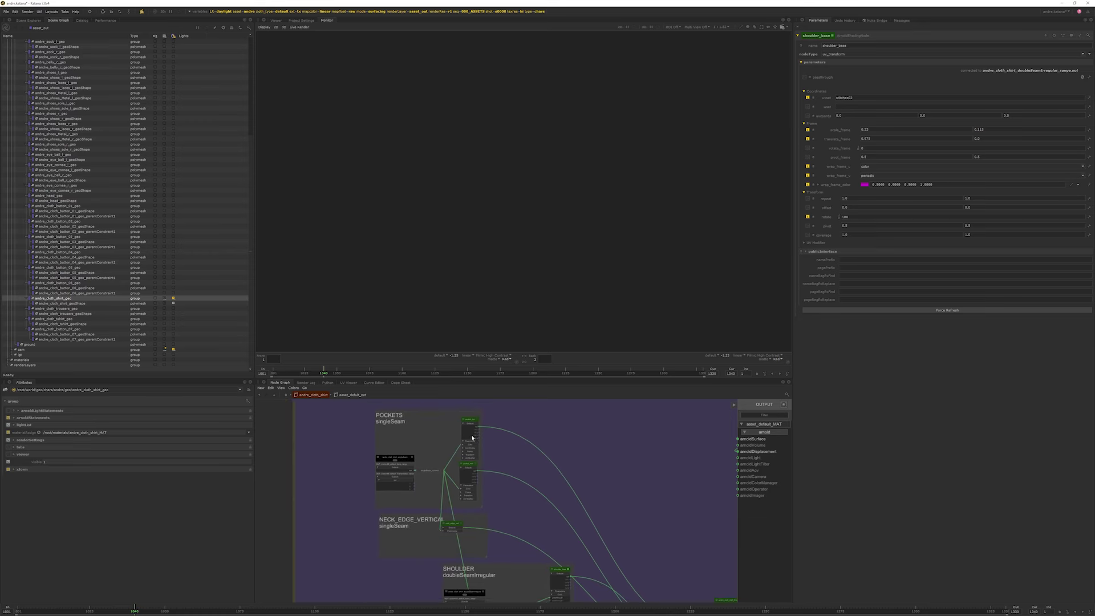
scroll(471, 432, "up", 4)
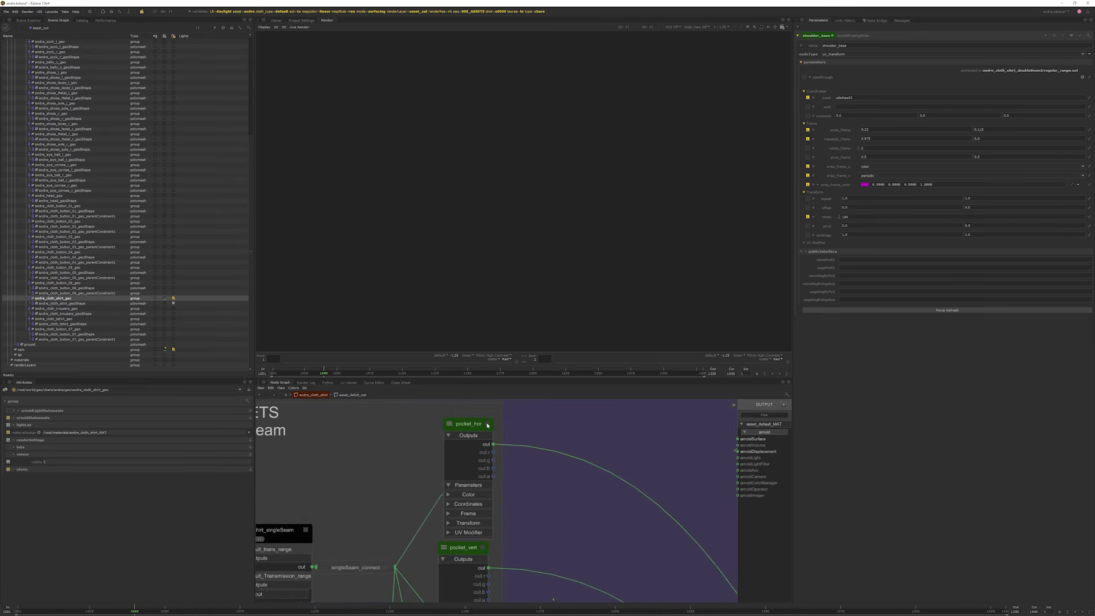
left_click(488, 425)
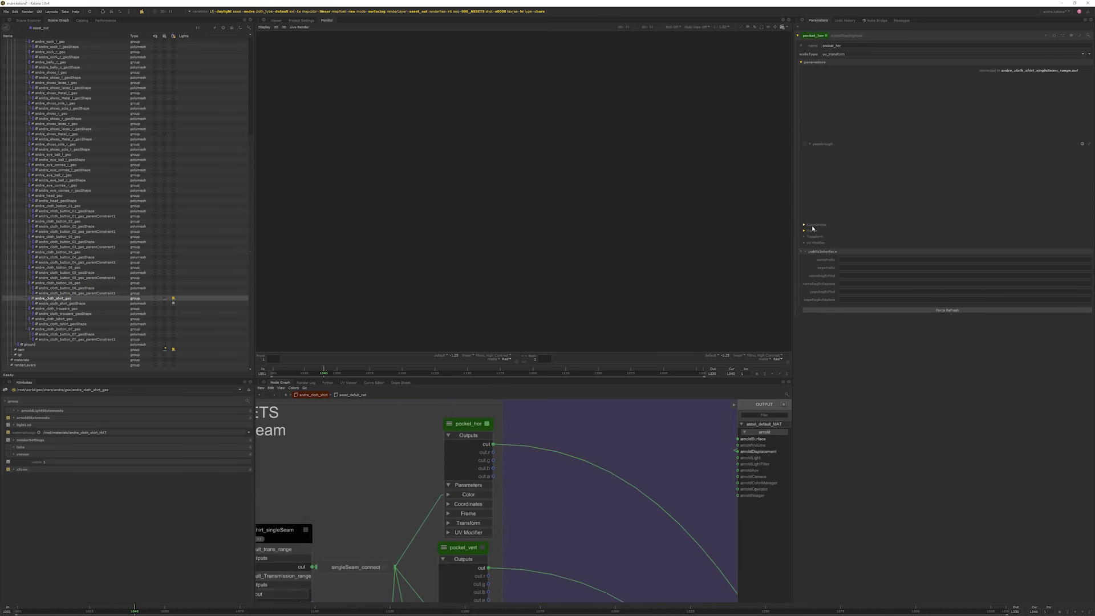
left_click(811, 231)
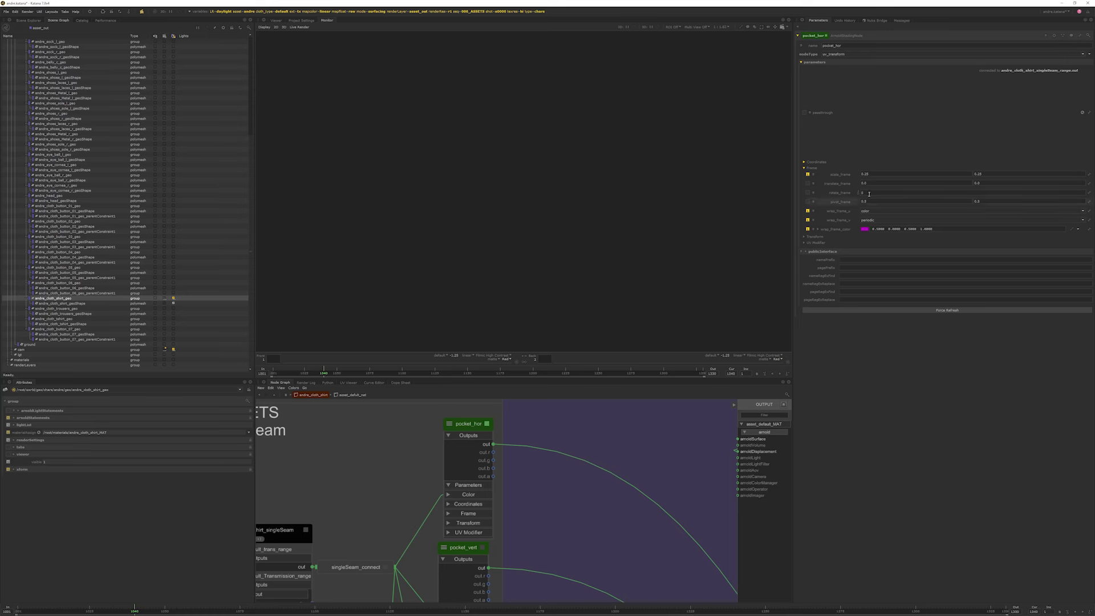
left_click(873, 175)
left_click(804, 164)
- Open the parameters of the pocket_vert node in the POCKETS singleSeam group
scroll(539, 505, "down", 3)
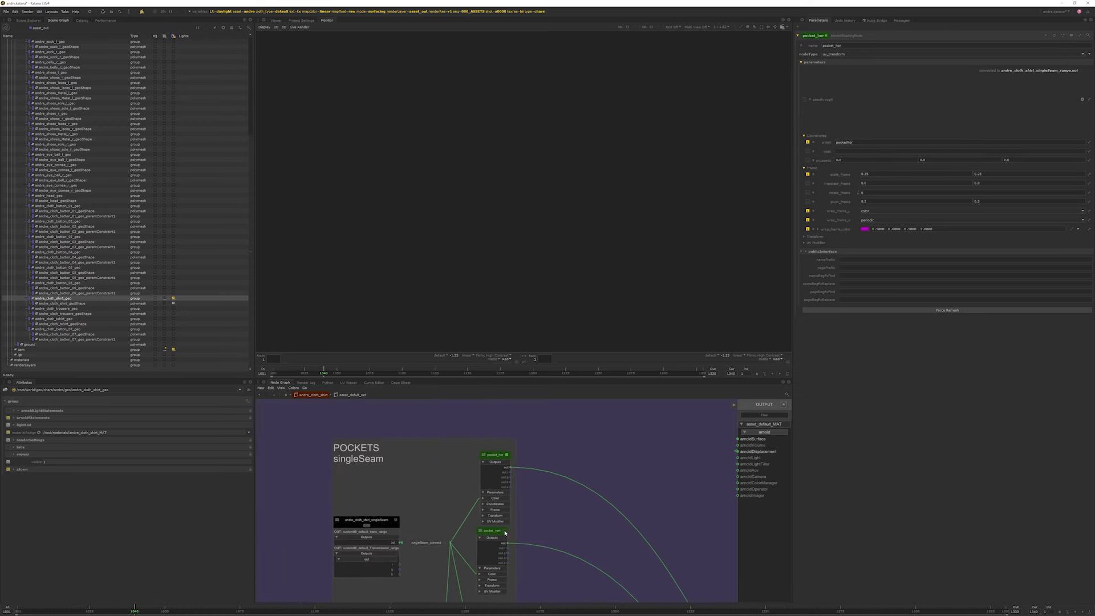
left_click(505, 531)
scroll(508, 520, "down", 4)
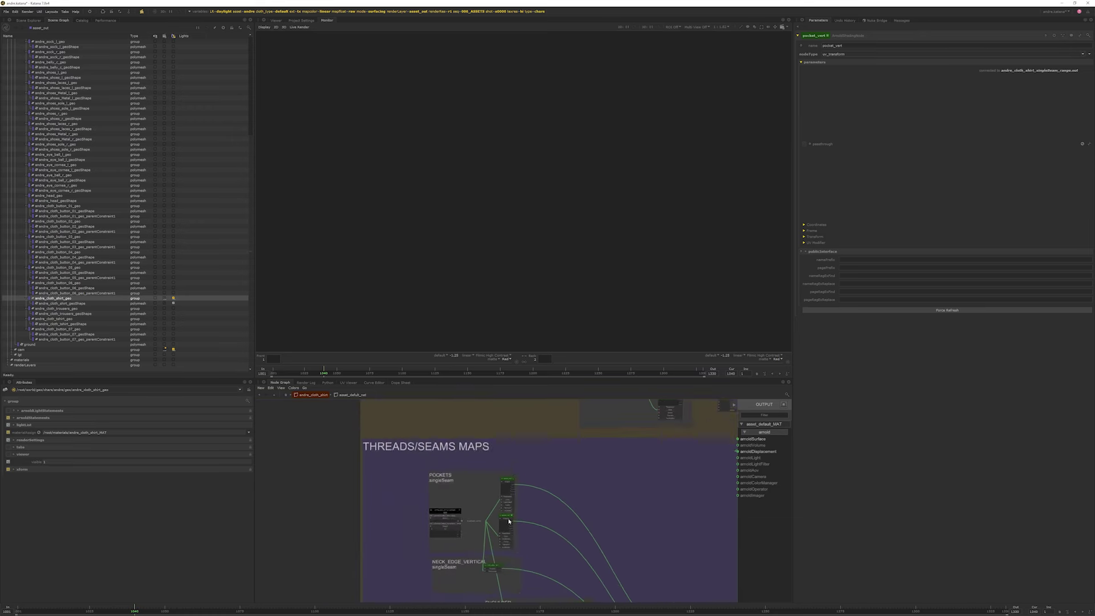
- Trace the thread and seam maps to the master layer node and its connections into the displacement section
scroll(531, 531, "down", 5)
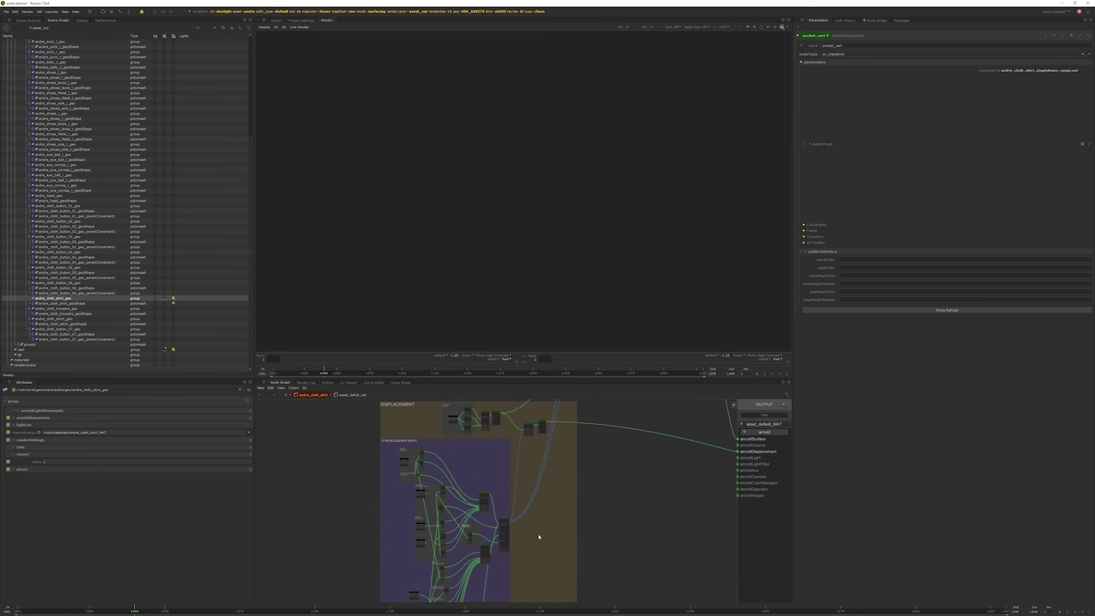
scroll(513, 533, "up", 2)
scroll(519, 526, "up", 5)
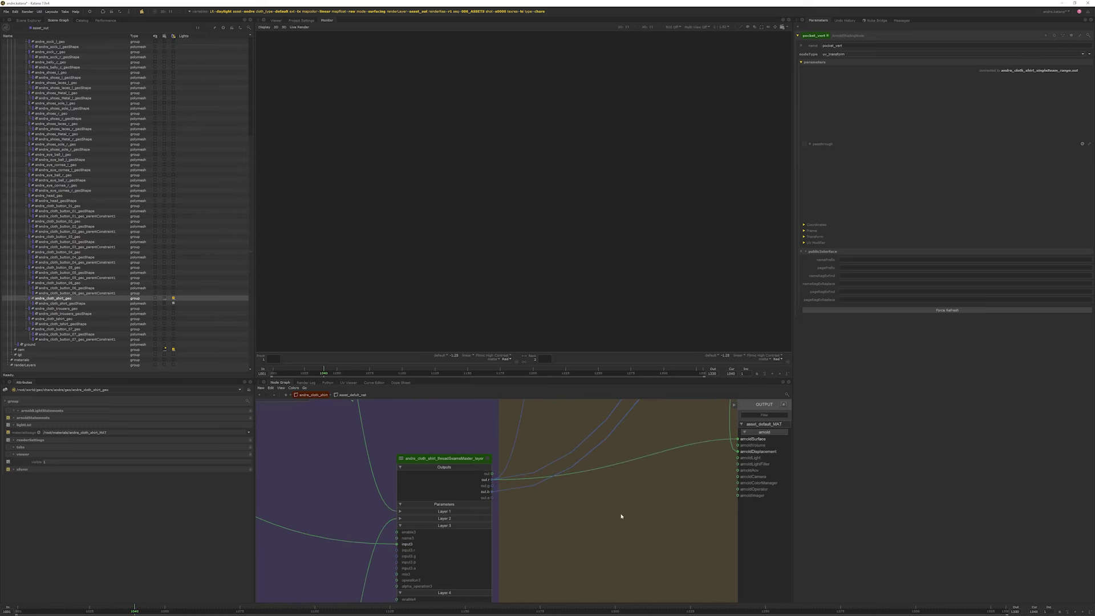
scroll(605, 516, "down", 3)
middle_click_drag(591, 521, 591, 465)
scroll(592, 465, "down", 5)
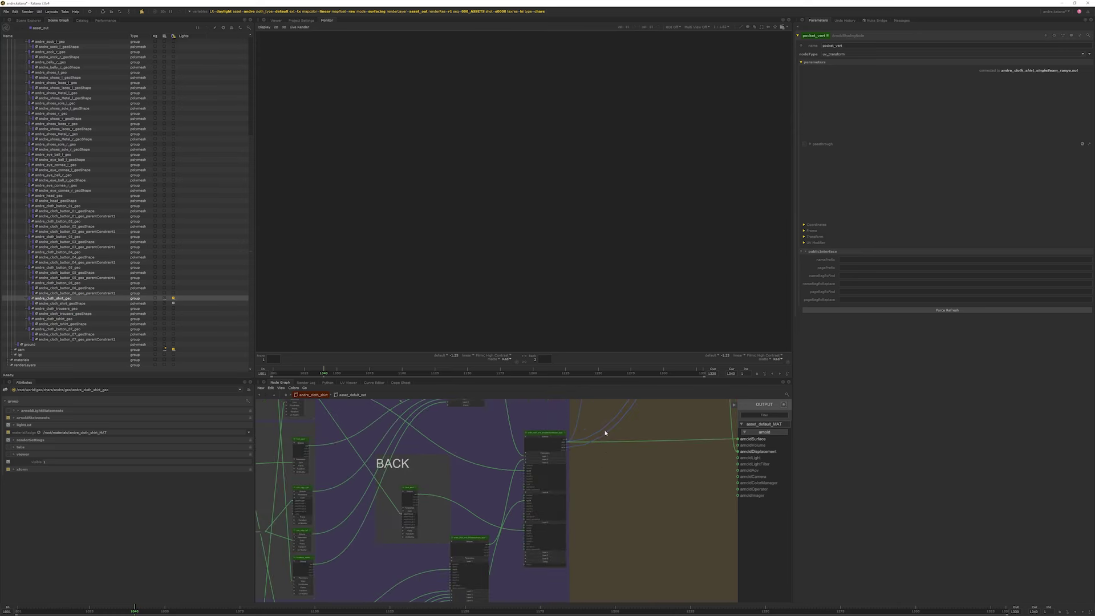
- Open the parameters of the layer_rgba node that combines the shoulder and front seam maps above the BACK group
middle_click_drag(371, 513, 421, 598)
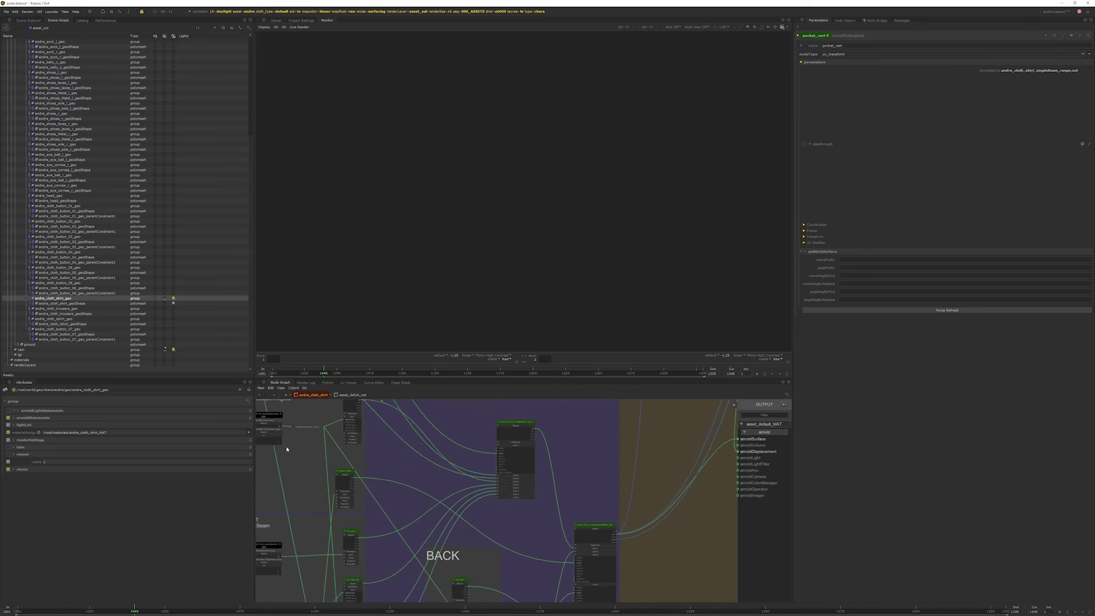
scroll(542, 431, "up", 4)
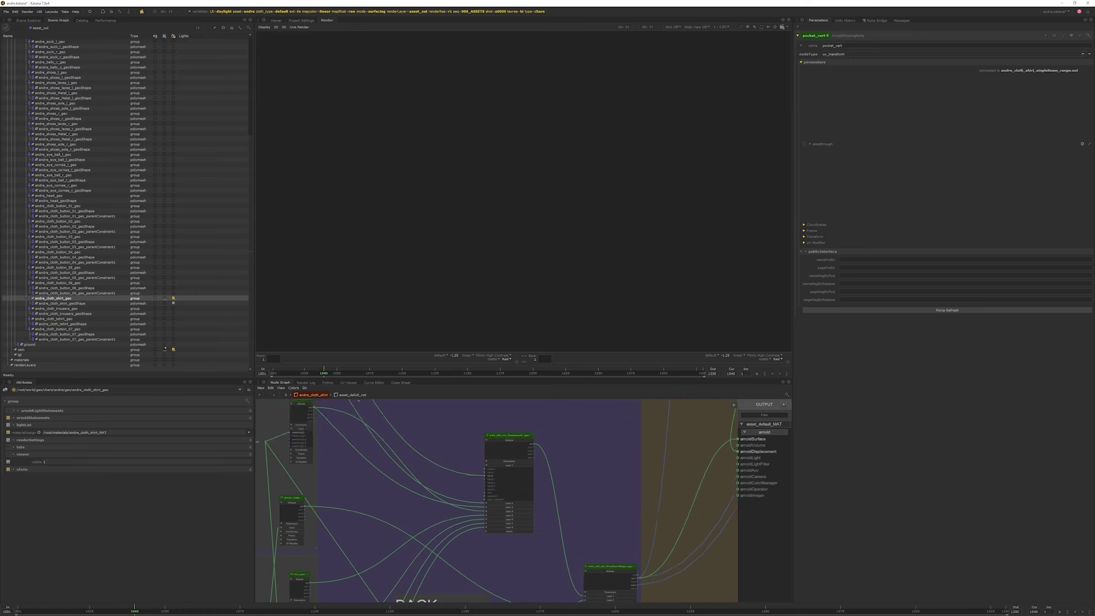
left_click(535, 435)
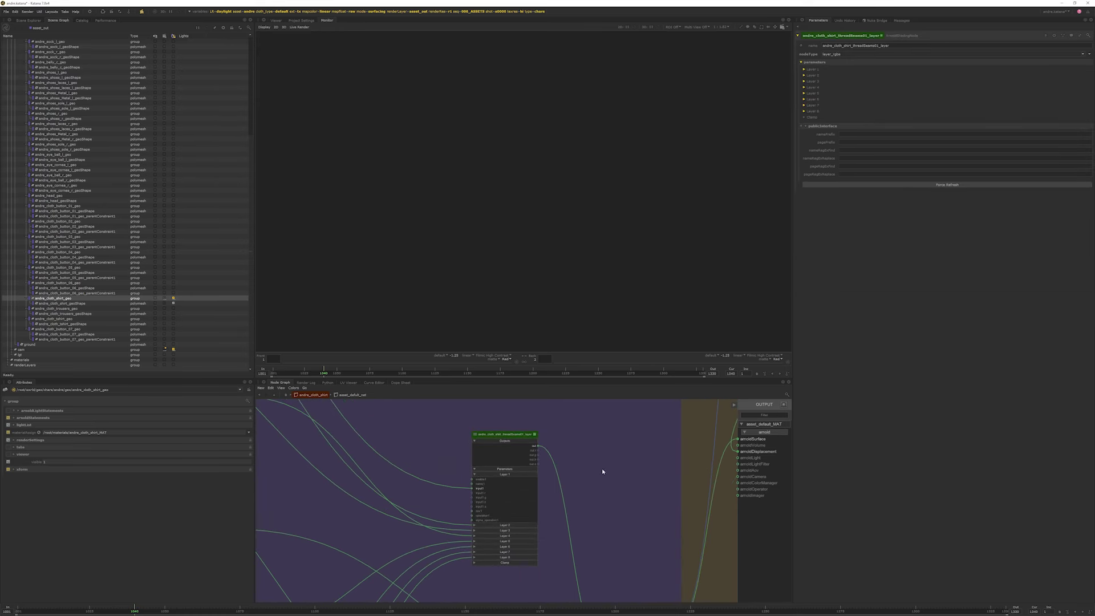
scroll(602, 471, "down", 2)
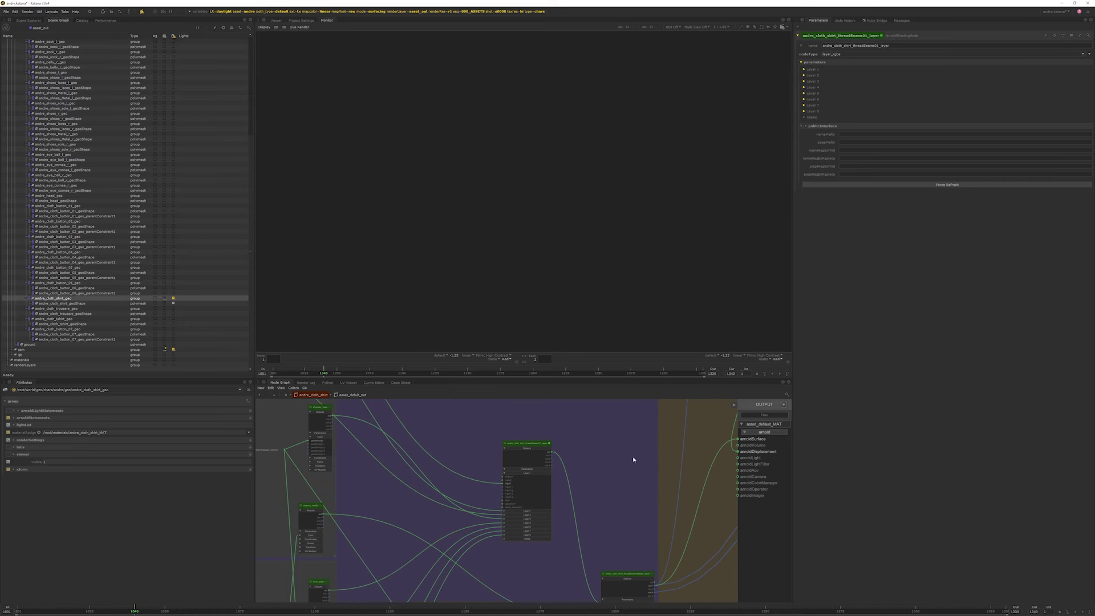
scroll(634, 477, "down", 2)
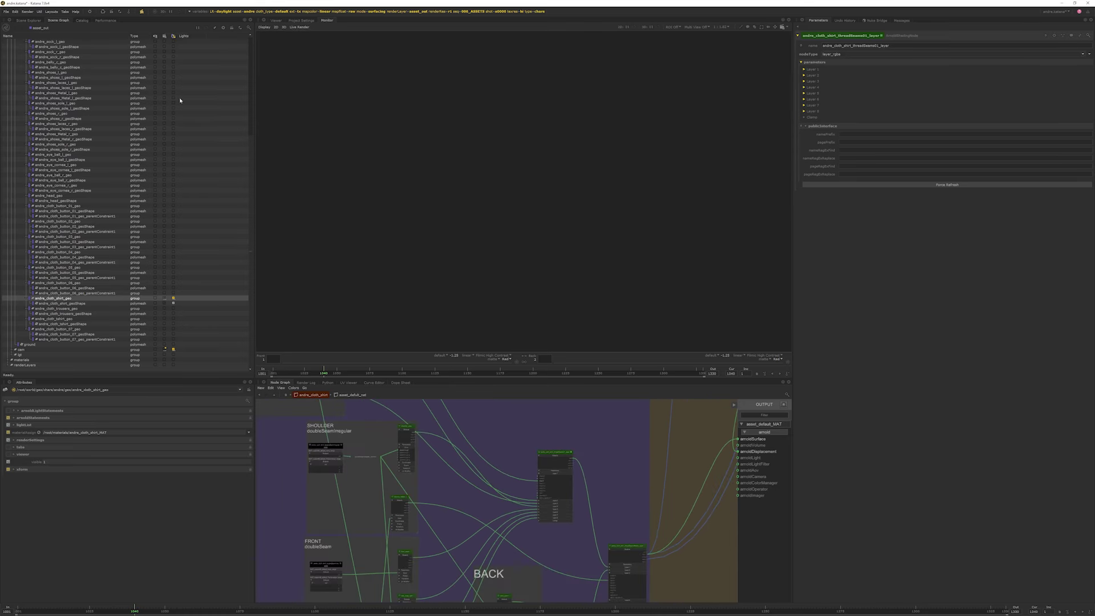
- Start a render of the shirt from the asset_out node
left_click(781, 26)
left_click(40, 27)
left_click(55, 46)
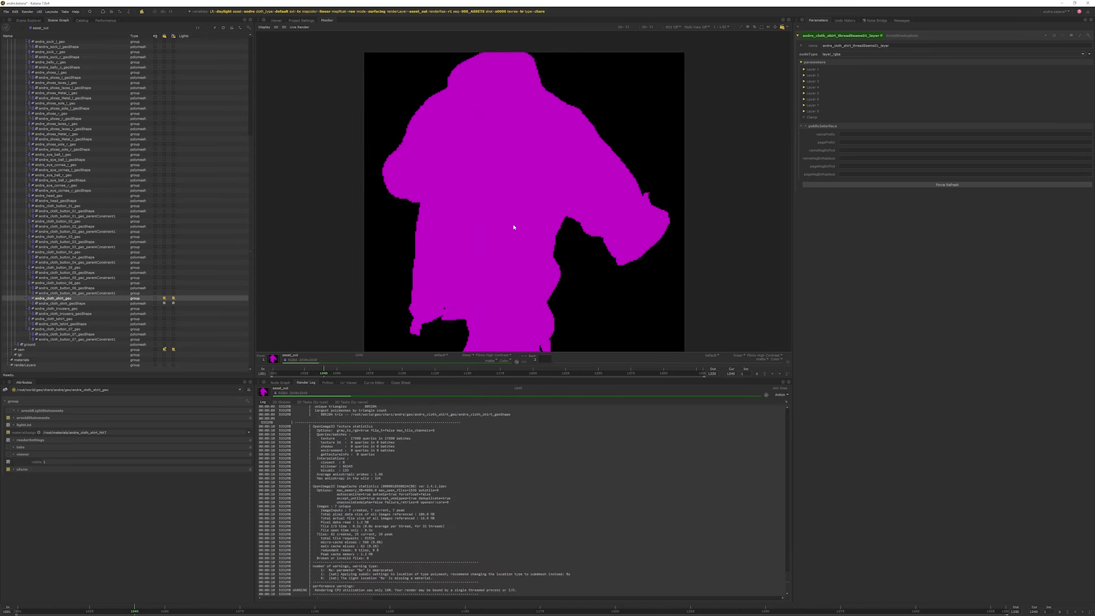
- Lower the monitor exposure and examine the seams on the front and armhole of the rendered shirt
key("minus")
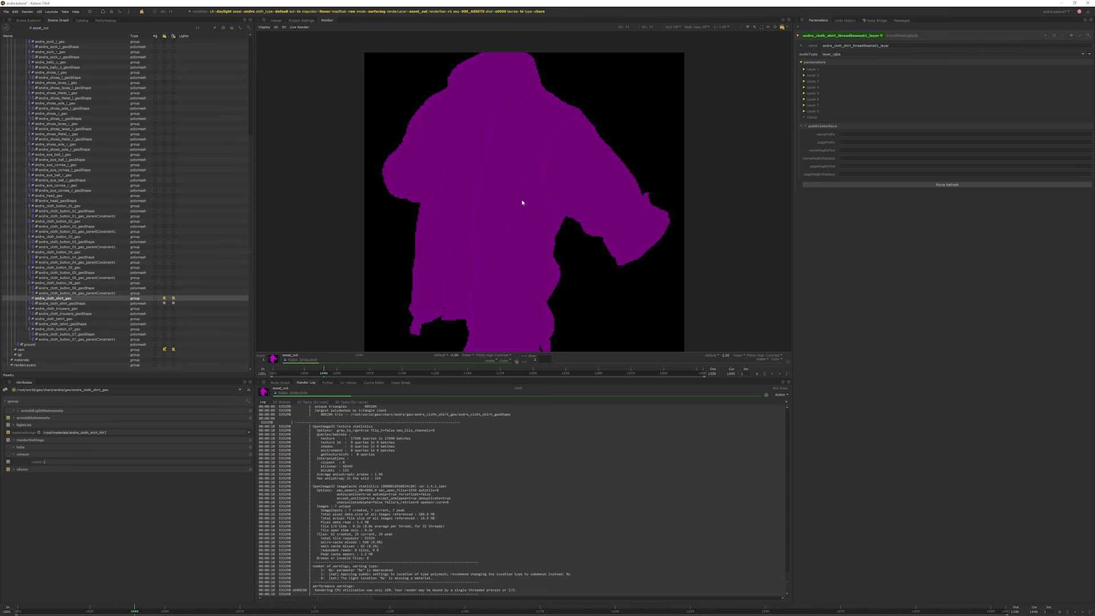
scroll(522, 202, "up", 3)
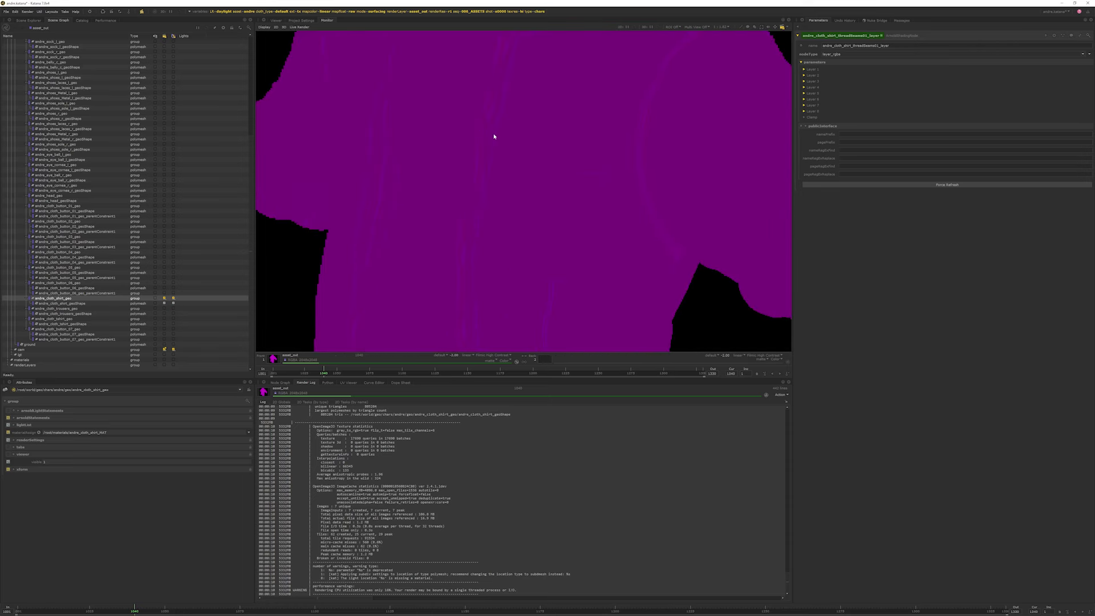
scroll(490, 147, "down", 3)
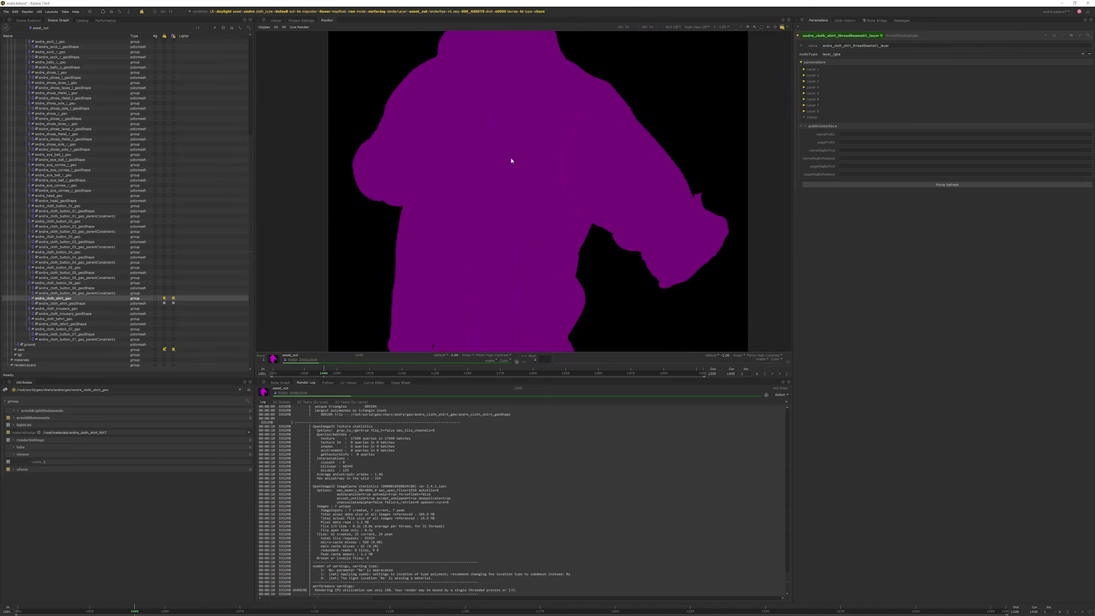
scroll(511, 162, "up", 3)
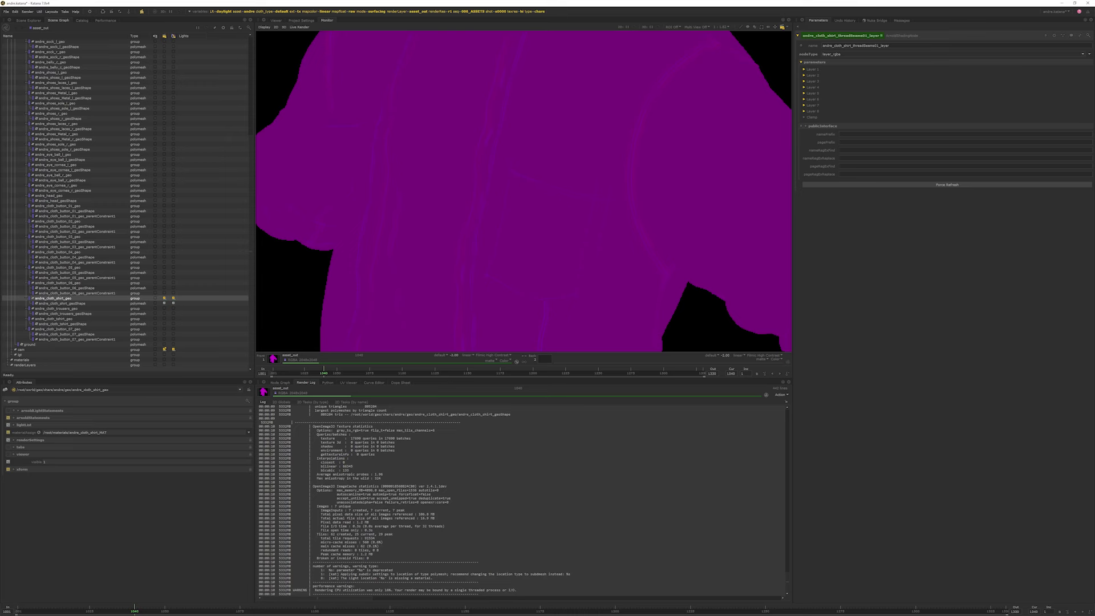
scroll(523, 191, "up", 1)
scroll(512, 212, "down", 1)
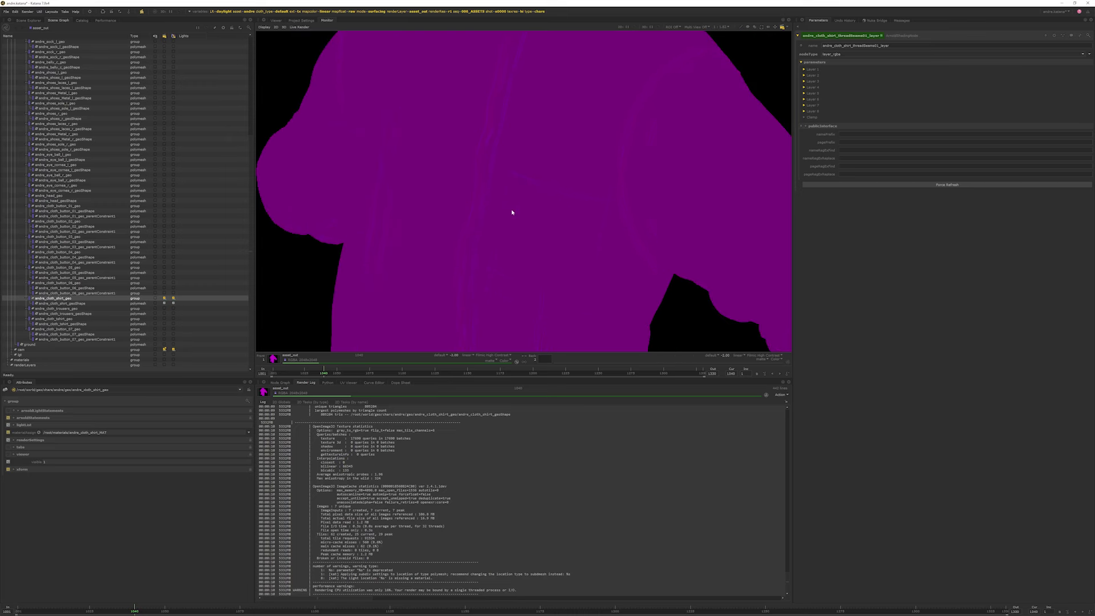
- Isolate the render's red channel and examine the seam and stitch relief along the shirt's front, shoulder and armhole
key("r")
scroll(494, 198, "up", 2)
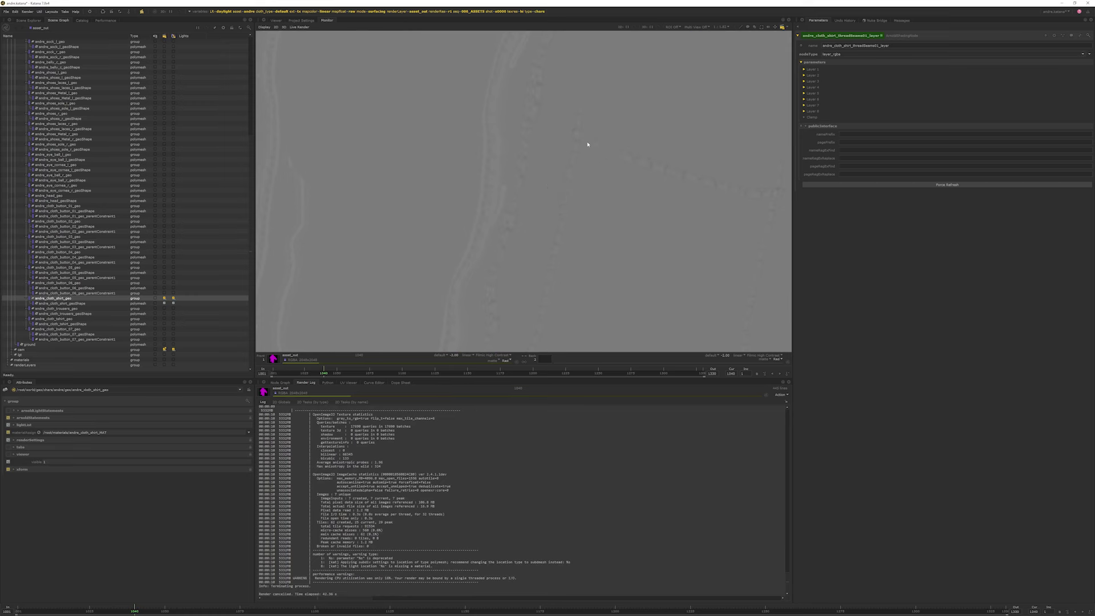
scroll(514, 221, "down", 3)
scroll(514, 220, "down", 3)
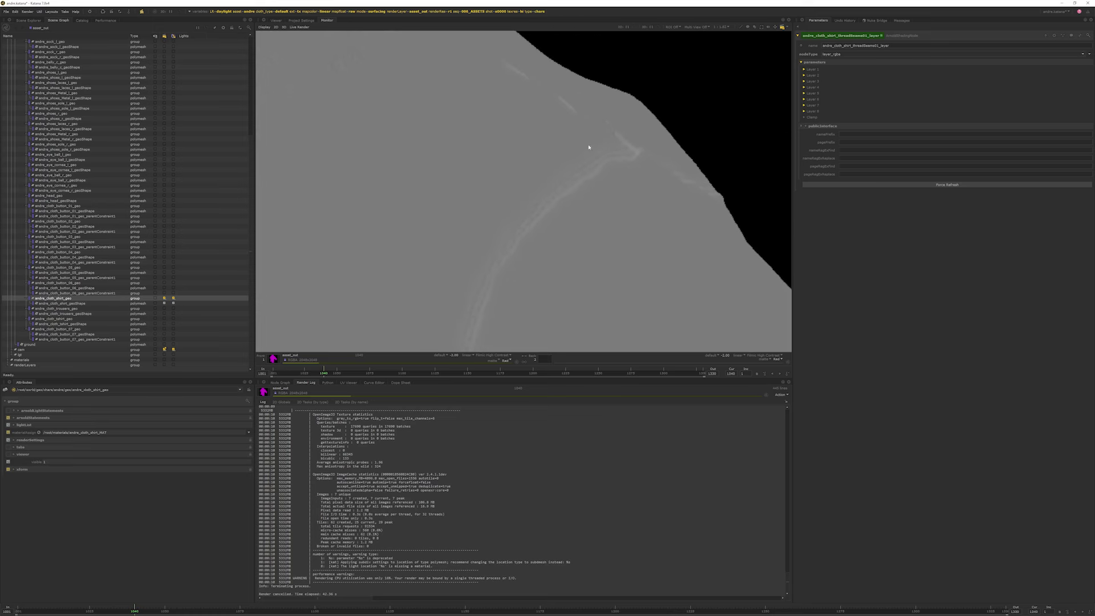
scroll(632, 200, "down", 2)
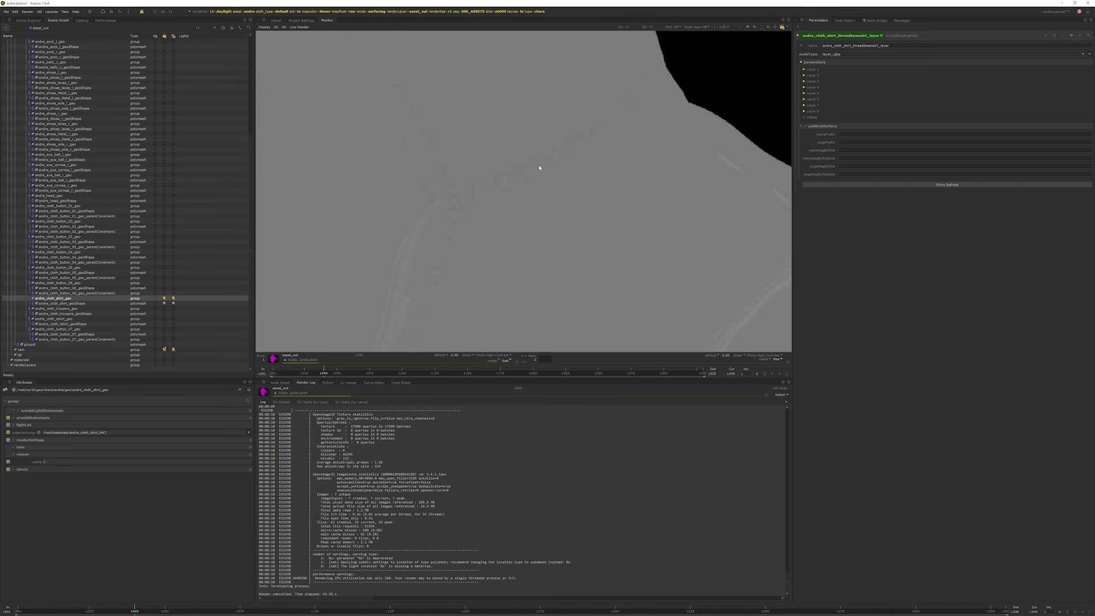
scroll(448, 279, "down", 3)
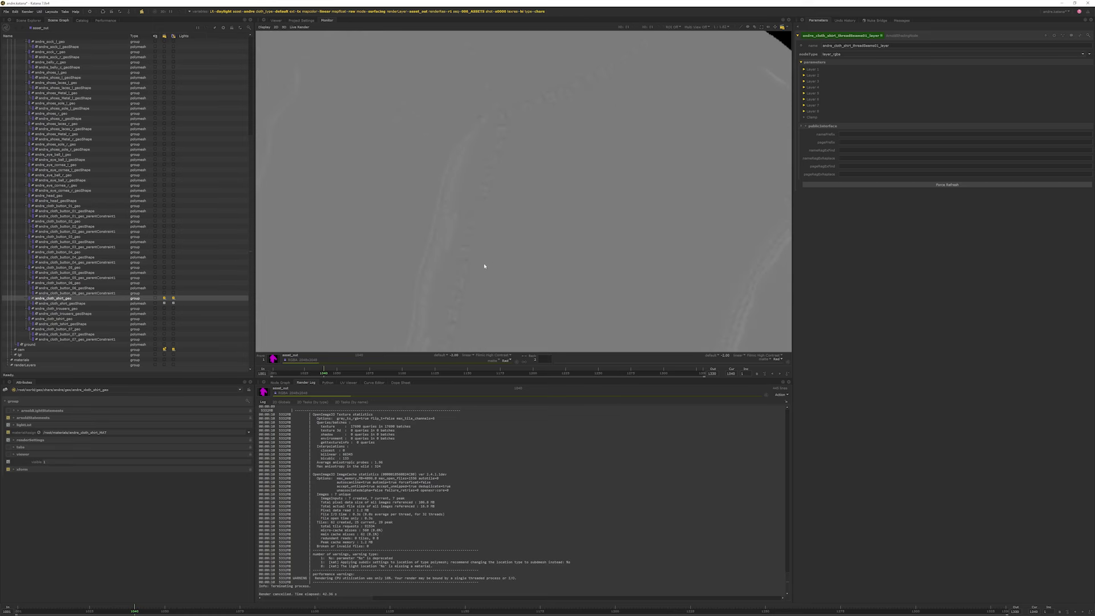